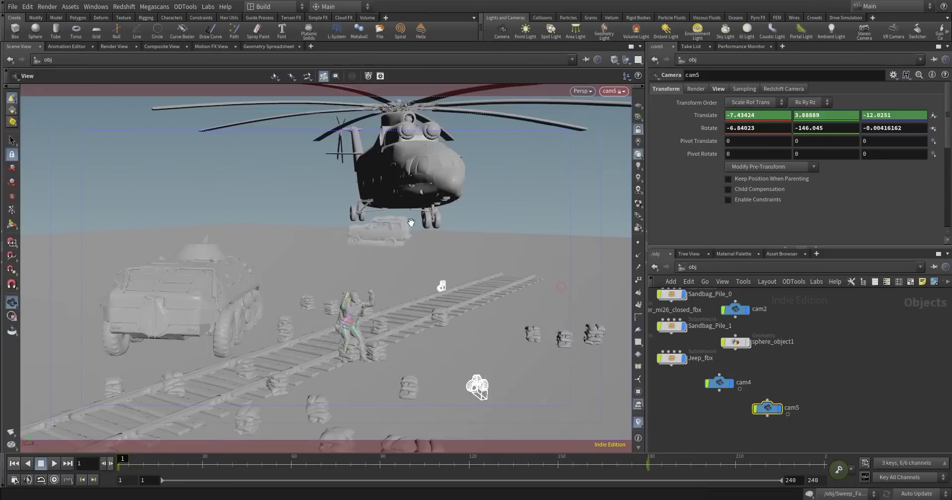
# Review the helicopter explosion shot through cam5 at frames 120 and 89, undoing the last camera move.
pyautogui.click(469, 467)
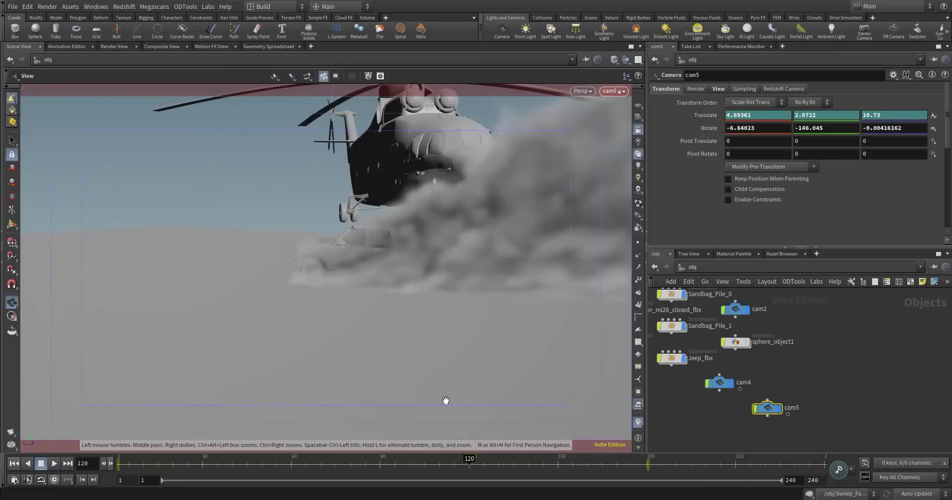
pyautogui.moveTo(400, 246); pyautogui.dragTo(345, 276)
pyautogui.moveTo(344, 277); pyautogui.dragTo(360, 266, button='middle')
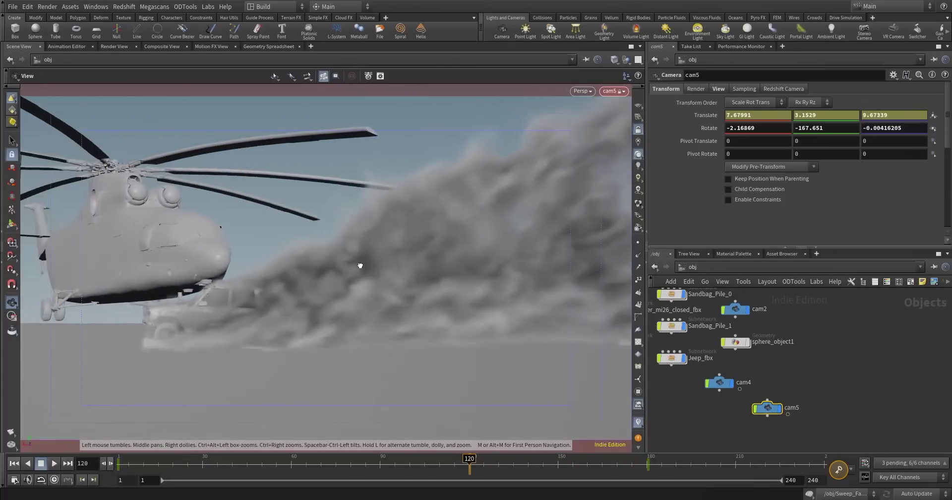
pyautogui.click(378, 464)
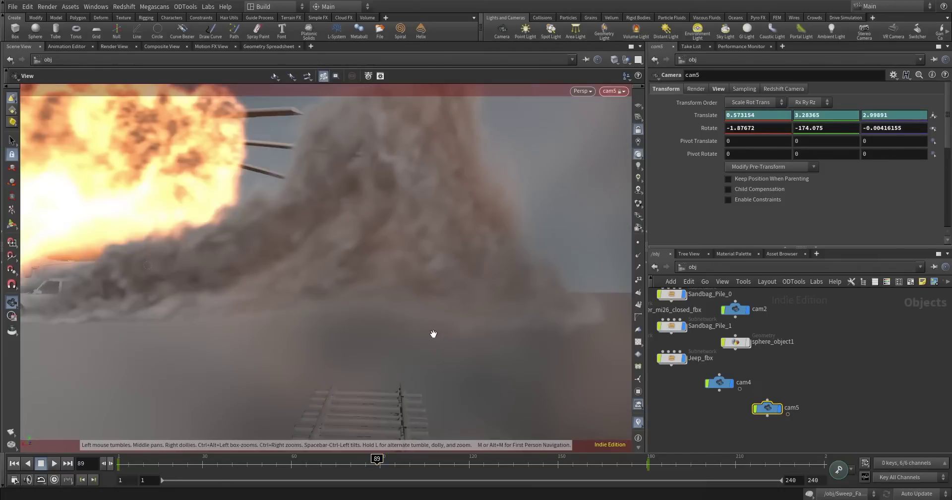
pyautogui.moveTo(298, 251); pyautogui.dragTo(523, 131, button='middle')
pyautogui.hotkey('ctrl', 'z')
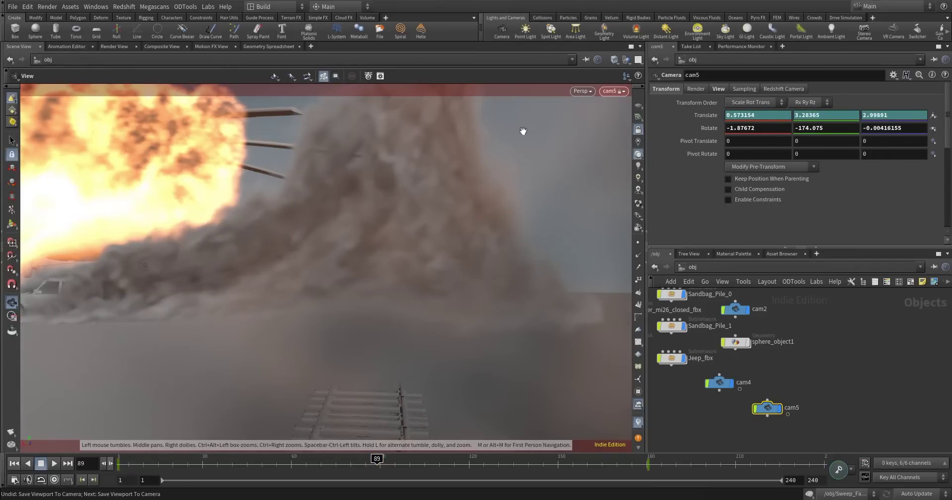
# Look through cam1 and examine the explosions around the soldier and helicopter at frames 37, 70 and 60.
pyautogui.click(607, 94)
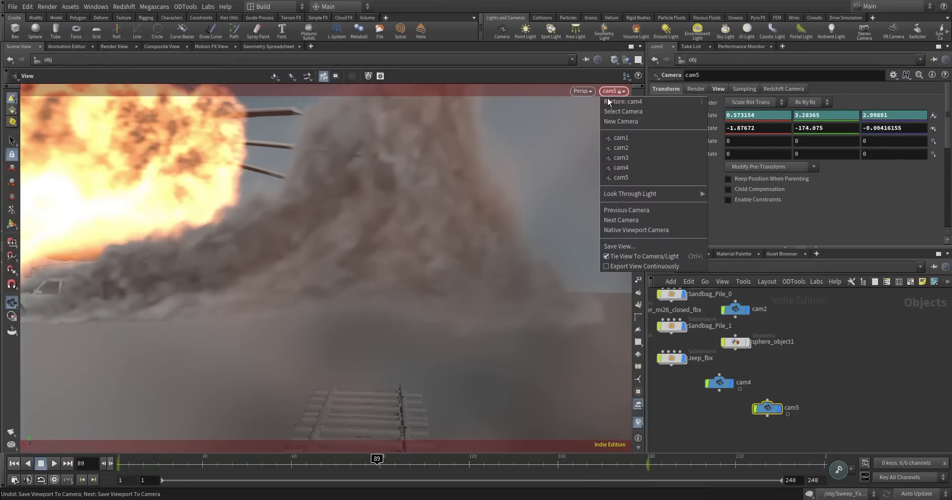
pyautogui.click(615, 134)
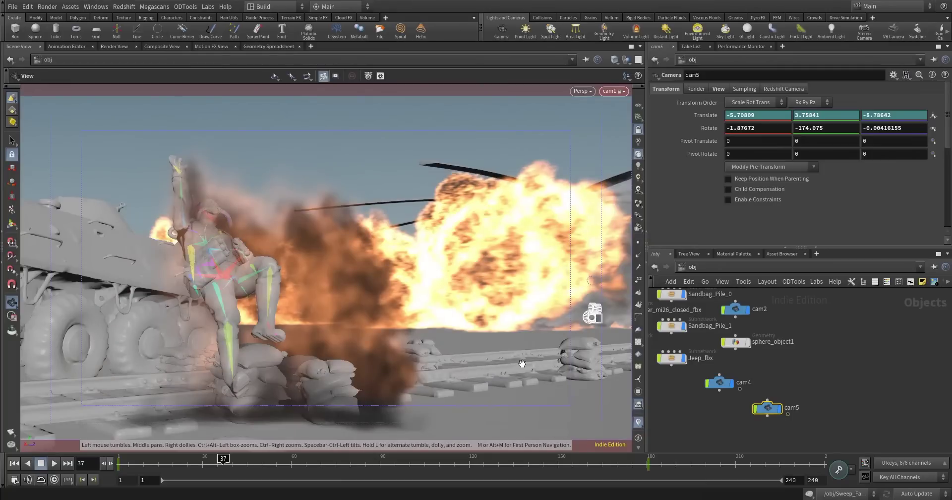
pyautogui.click(758, 18)
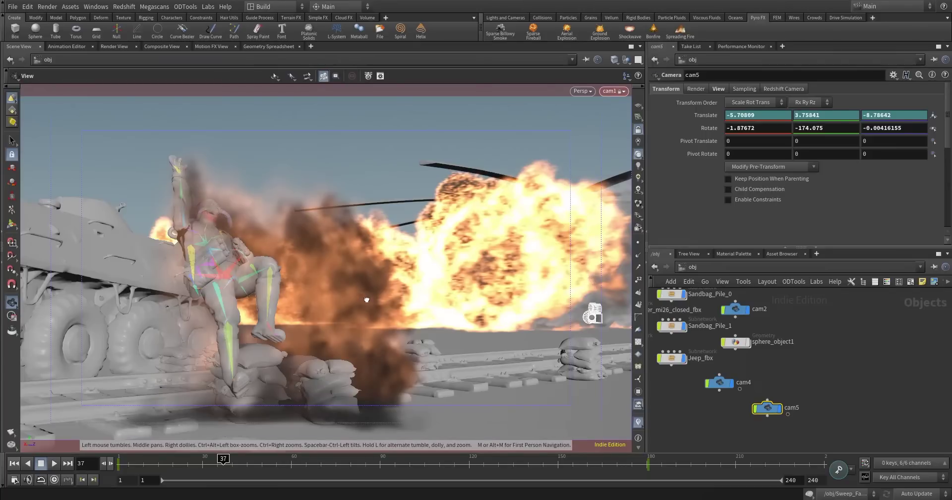
pyautogui.scroll(5, 367, 299)
pyautogui.moveTo(420, 296); pyautogui.dragTo(300, 434, button='middle')
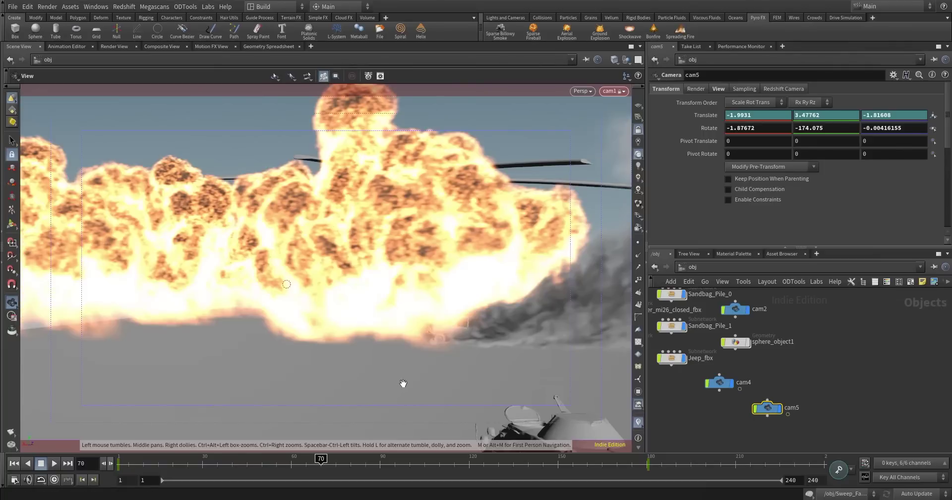
pyautogui.moveTo(472, 361); pyautogui.dragTo(368, 326, button='right')
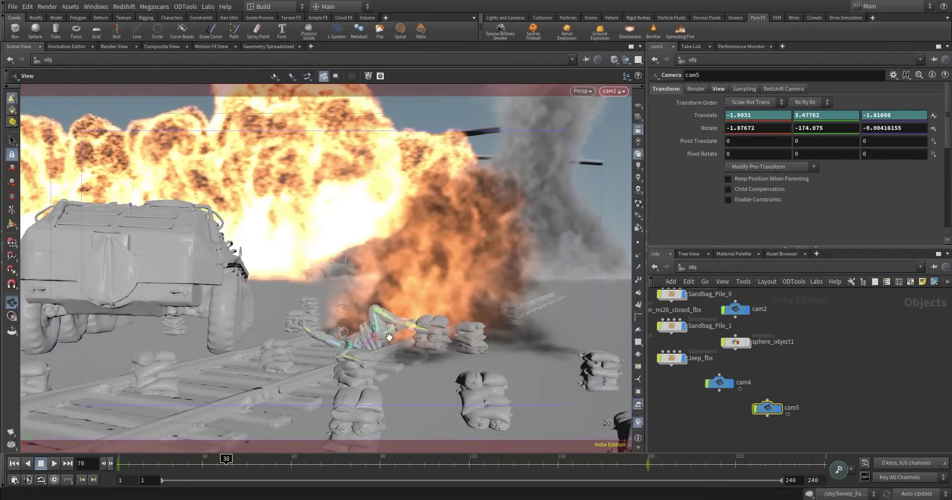
pyautogui.click(226, 461)
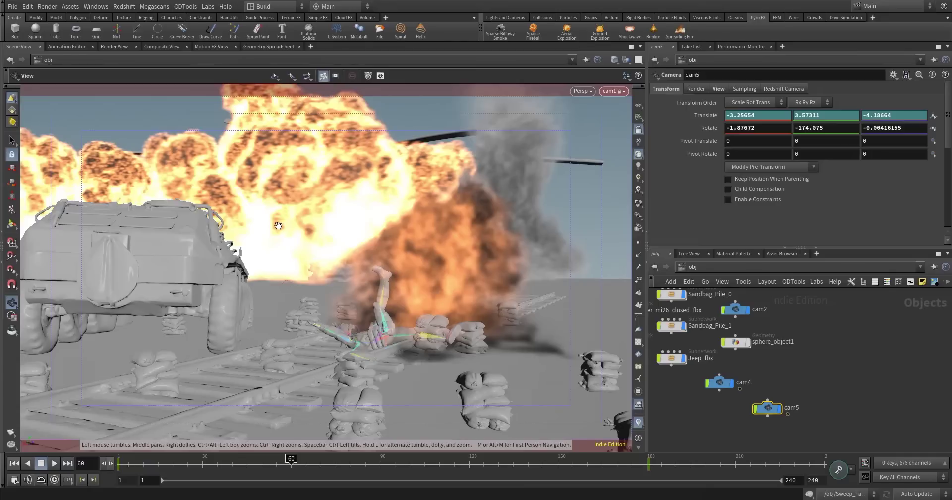
# Start a new empty scene.
pyautogui.click(12, 6)
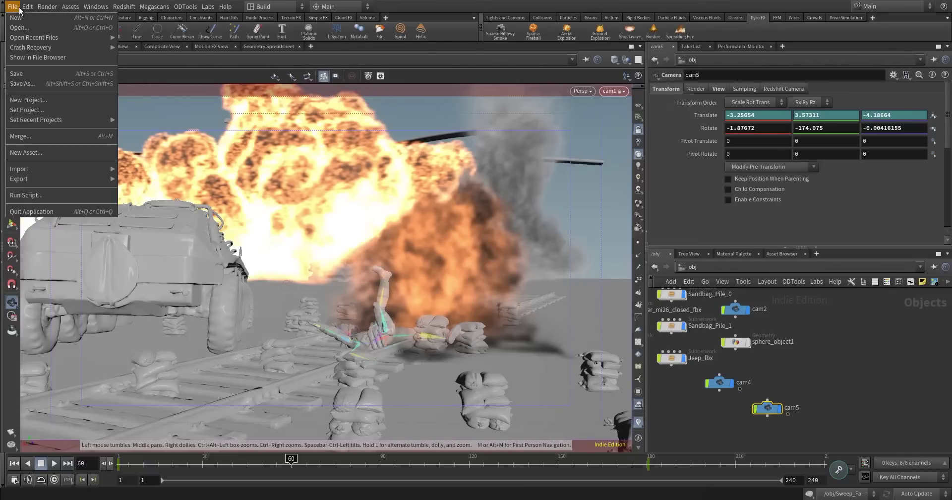
pyautogui.click(19, 17)
pyautogui.click(150, 54)
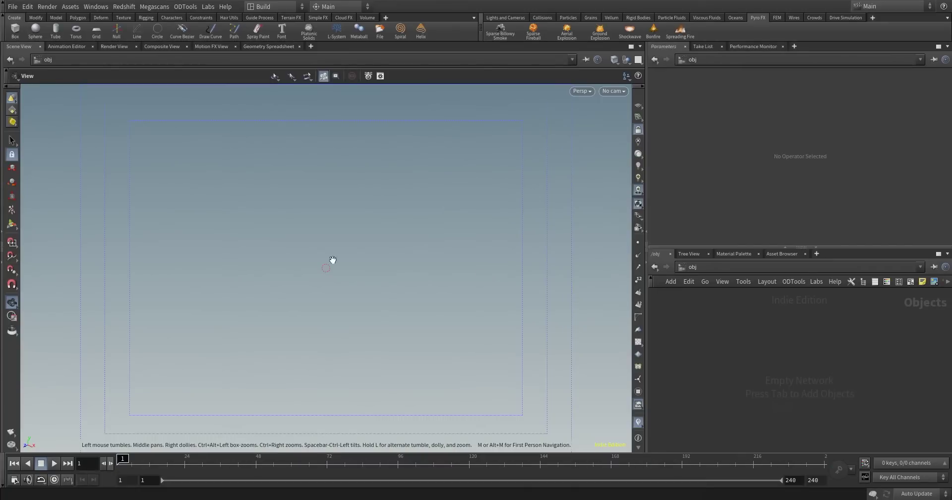
# Create a polygon mesh sphere of radius 0.5 near the grid's origin and open its geometry network.
pyautogui.moveTo(391, 313); pyautogui.dragTo(321, 312)
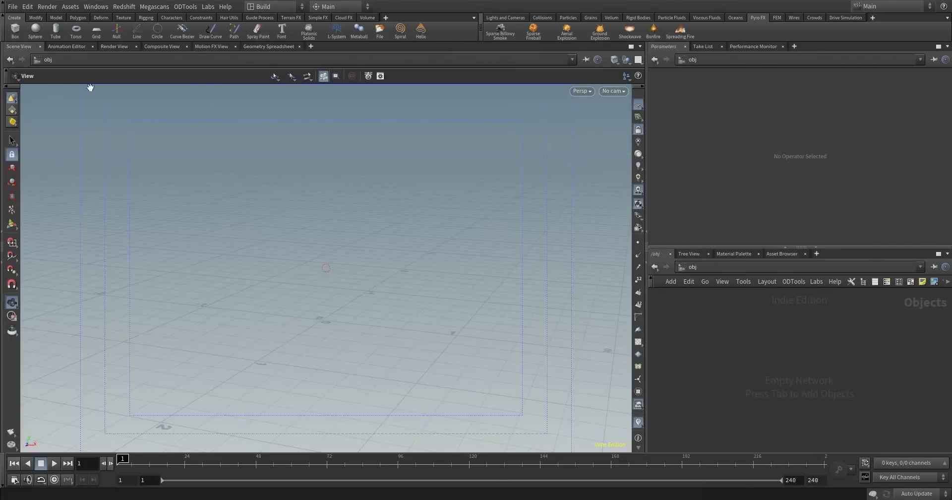
pyautogui.click(41, 33)
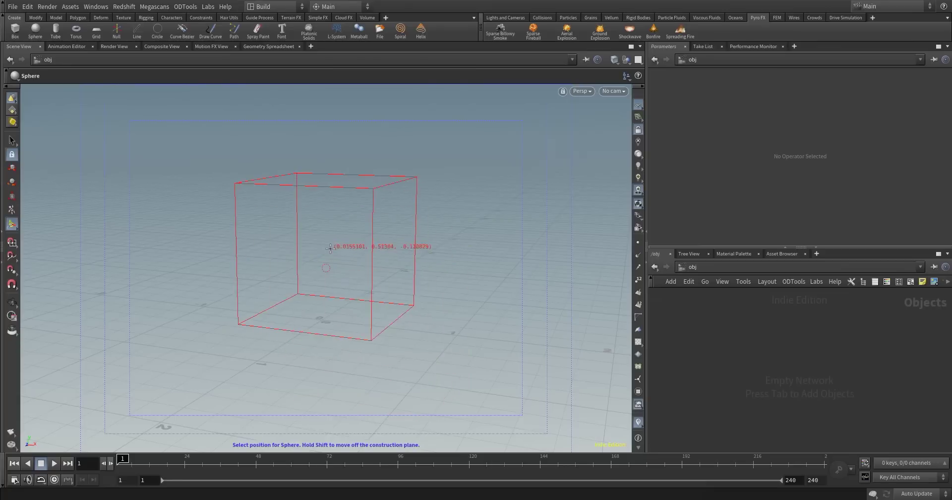
pyautogui.click(330, 307)
pyautogui.moveTo(897, 416); pyautogui.dragTo(715, 327)
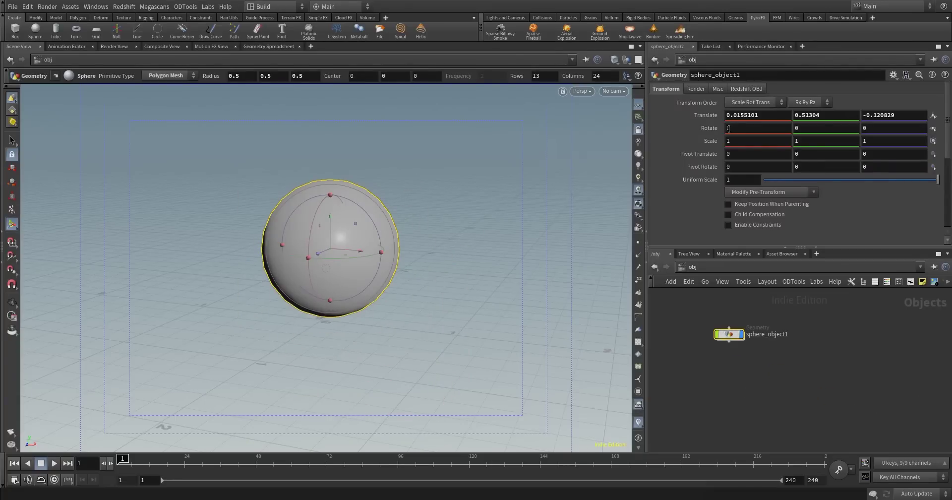
pyautogui.doubleClick(729, 334)
pyautogui.moveTo(799, 368); pyautogui.dragTo(721, 330)
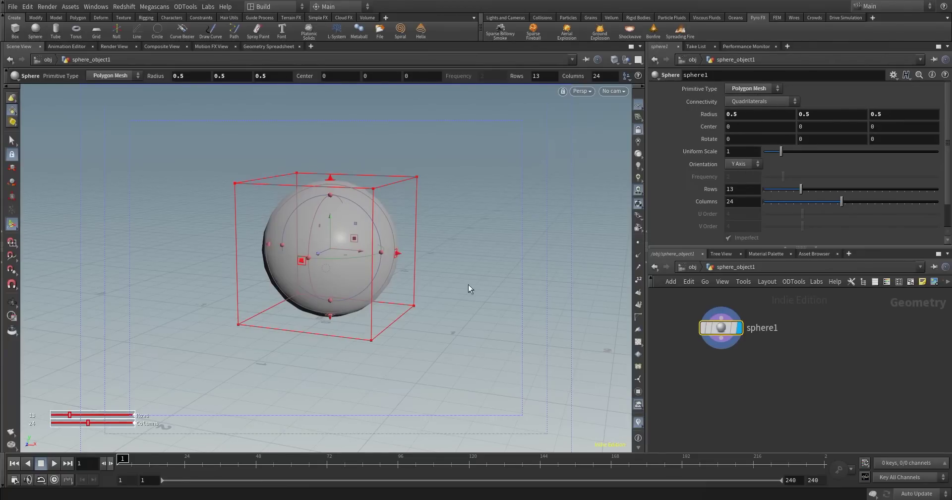
# Add a Ground Explosion at about 0.7, 0.1, -0.24, beside the sphere.
pyautogui.press('Escape')
pyautogui.press('Escape')
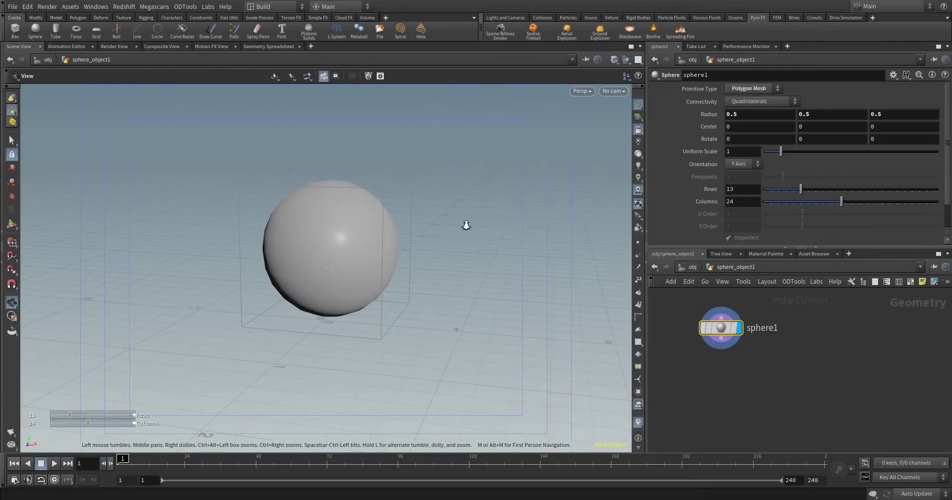
pyautogui.scroll(-4, 466, 225)
pyautogui.moveTo(448, 248); pyautogui.dragTo(395, 300, button='middle')
pyautogui.moveTo(395, 299); pyautogui.dragTo(431, 287)
pyautogui.press('Return')
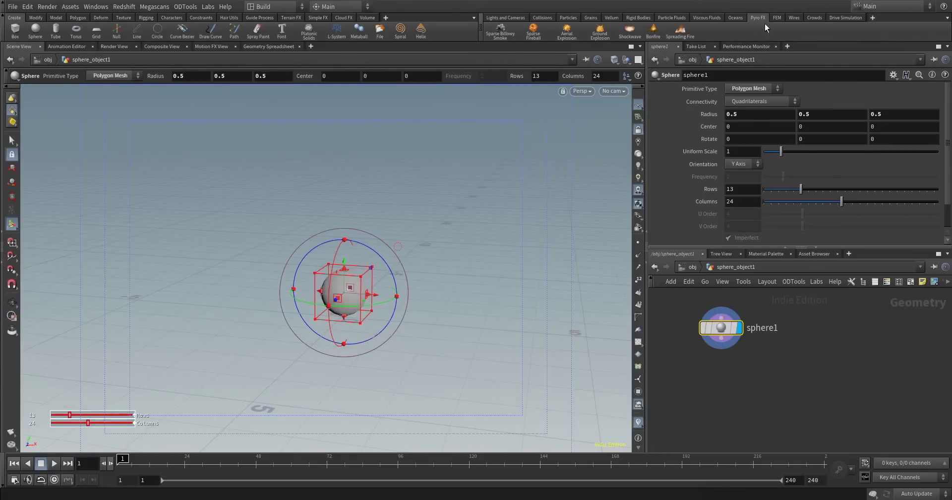
pyautogui.click(595, 34)
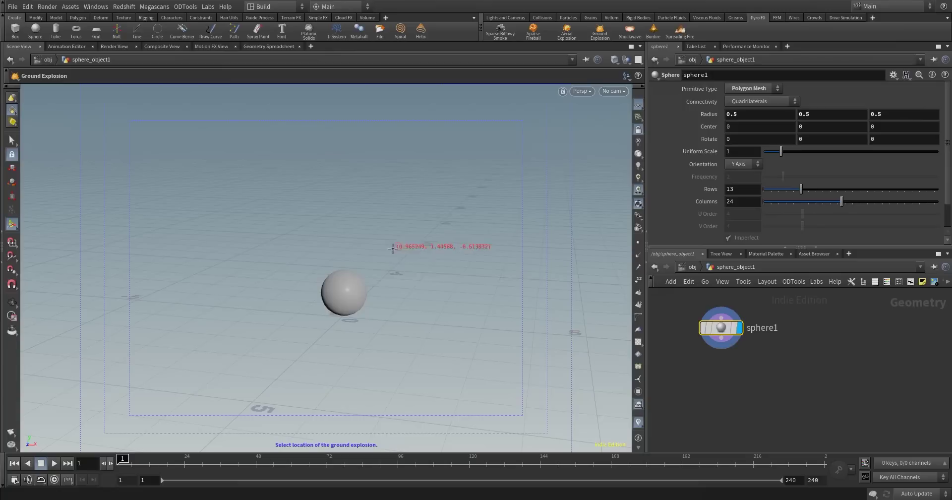
pyautogui.click(374, 311)
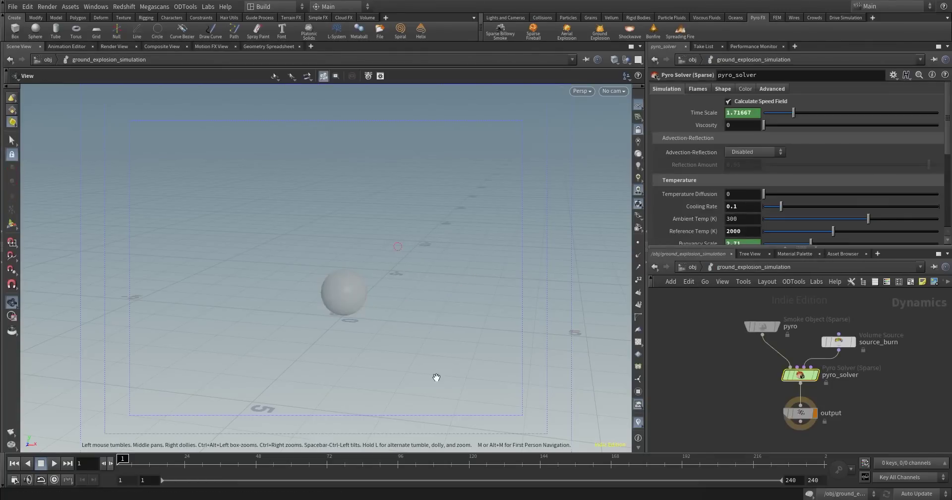
# Delete the ground_explosion_simulation DOP network at object level.
pyautogui.click(692, 269)
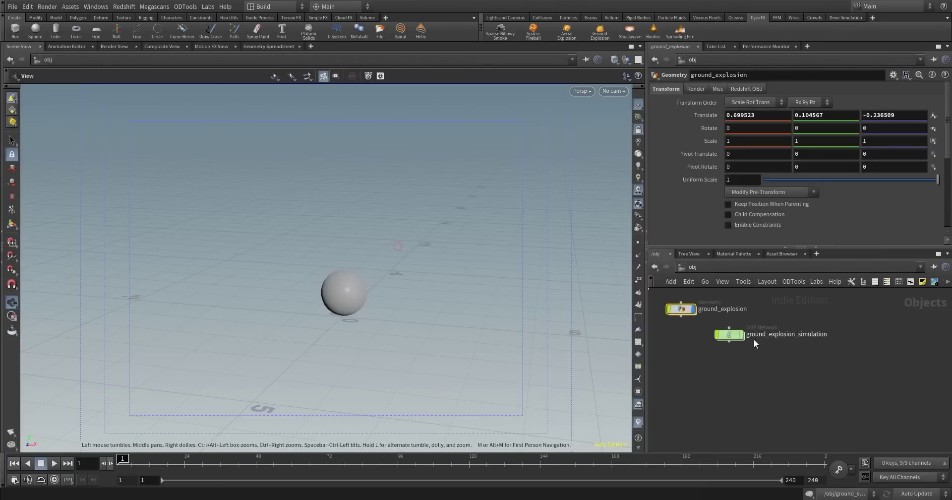
pyautogui.click(726, 335)
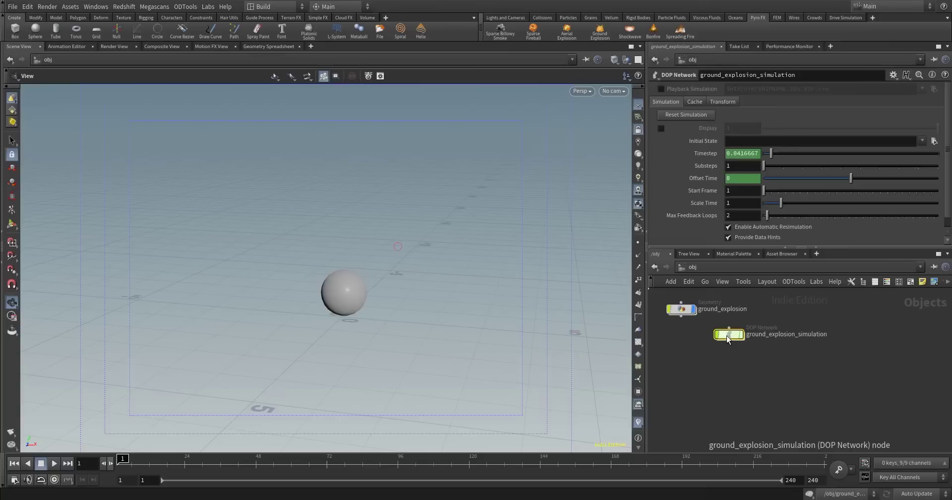
pyautogui.press('Delete')
# Open the ground_explosion geometry network in a wider pane and show the explosion_center node's parameters.
pyautogui.click(681, 310)
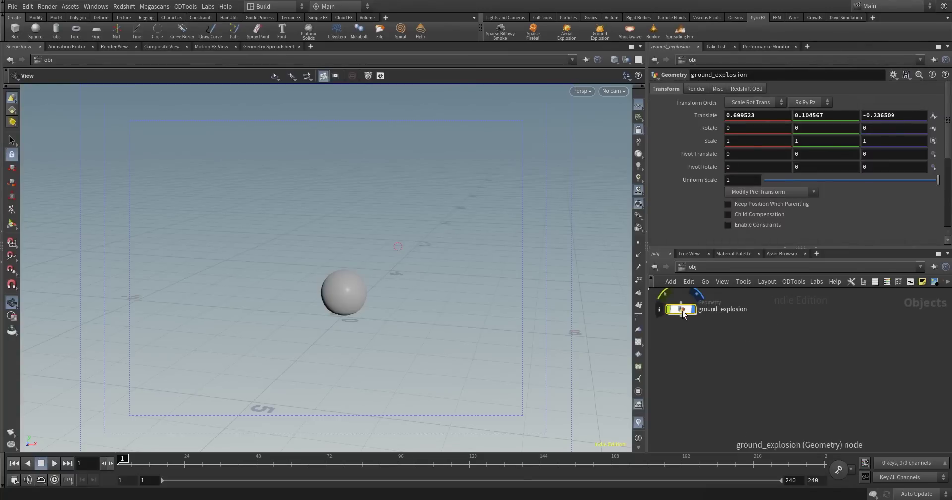
pyautogui.doubleClick(684, 311)
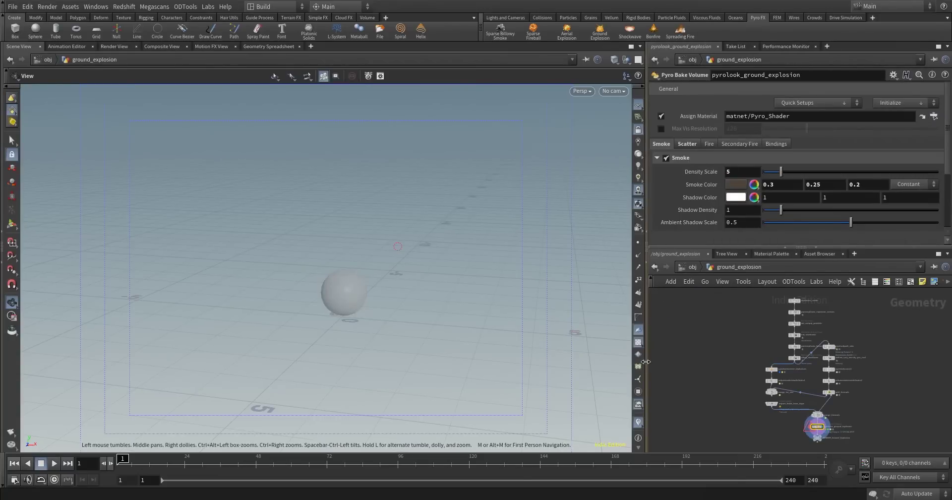
pyautogui.moveTo(645, 356); pyautogui.dragTo(439, 356)
pyautogui.scroll(4, 535, 355)
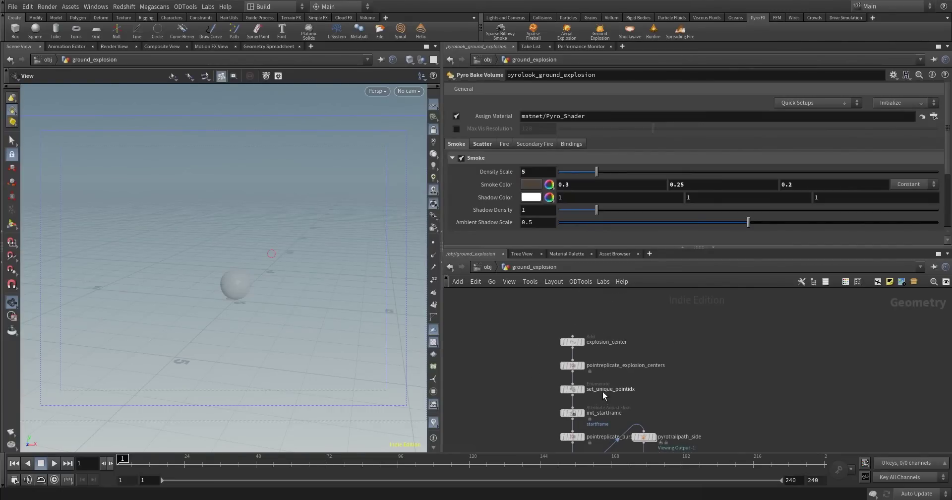
pyautogui.click(571, 341)
pyautogui.scroll(2, 573, 345)
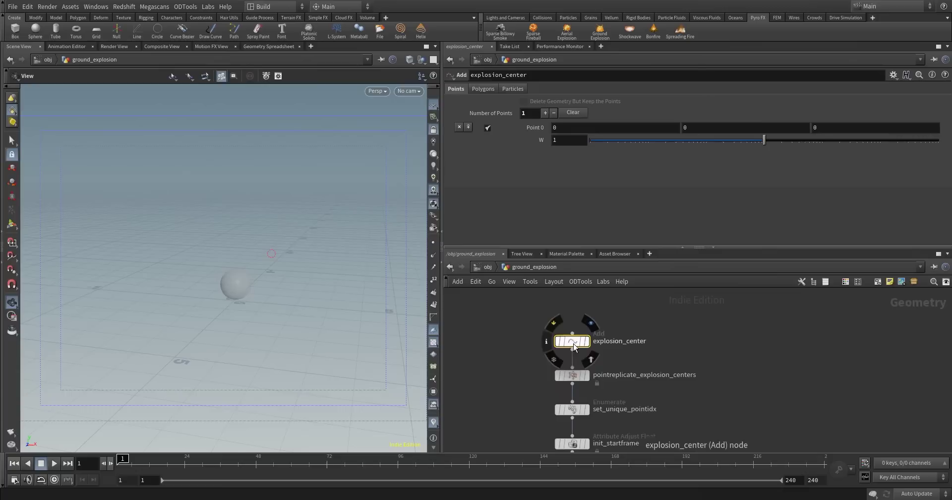
# Examine the ground_explosion node chain from explosion_center down to RENDER_Ground_Explosion, including the burst source, fire trail and merge_for_sim branches.
pyautogui.moveTo(574, 378)
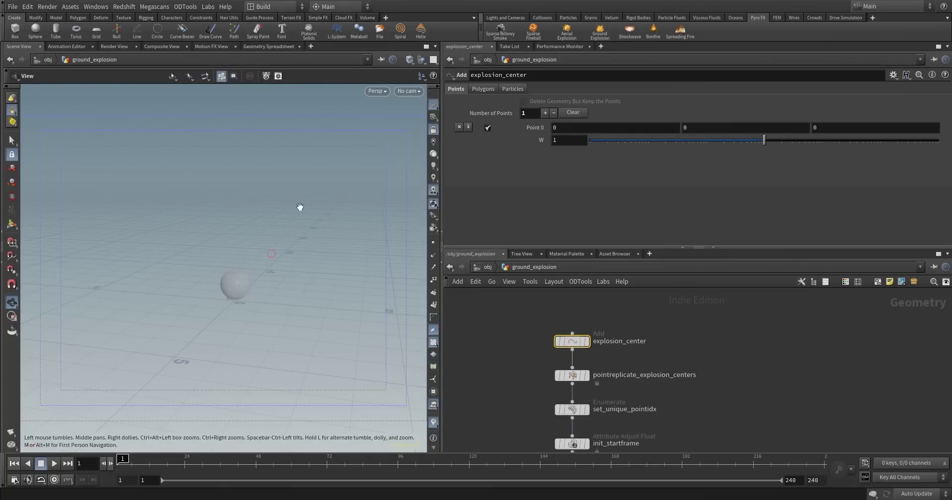
pyautogui.moveTo(521, 434); pyautogui.dragTo(498, 332, button='middle')
pyautogui.moveTo(508, 367); pyautogui.dragTo(507, 301, button='middle')
pyautogui.moveTo(784, 368); pyautogui.dragTo(707, 347, button='middle')
pyautogui.moveTo(709, 381); pyautogui.dragTo(711, 429, button='middle')
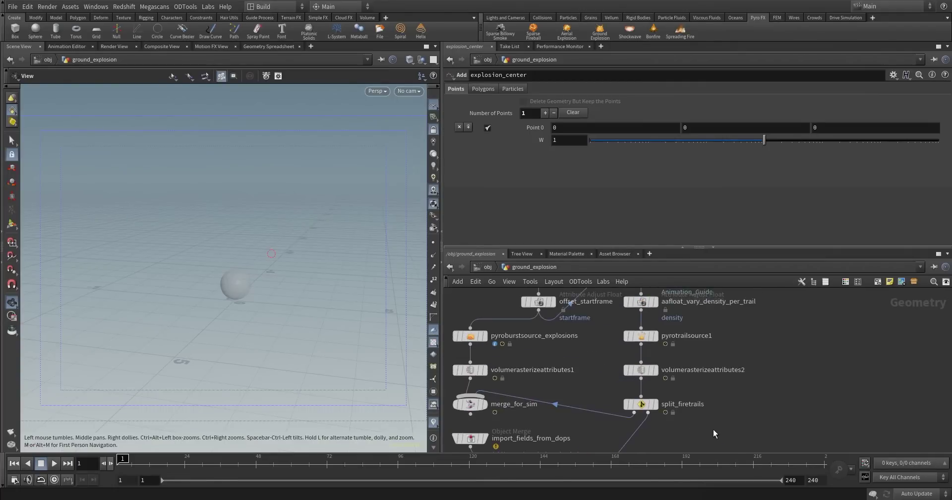
pyautogui.scroll(-3, 537, 419)
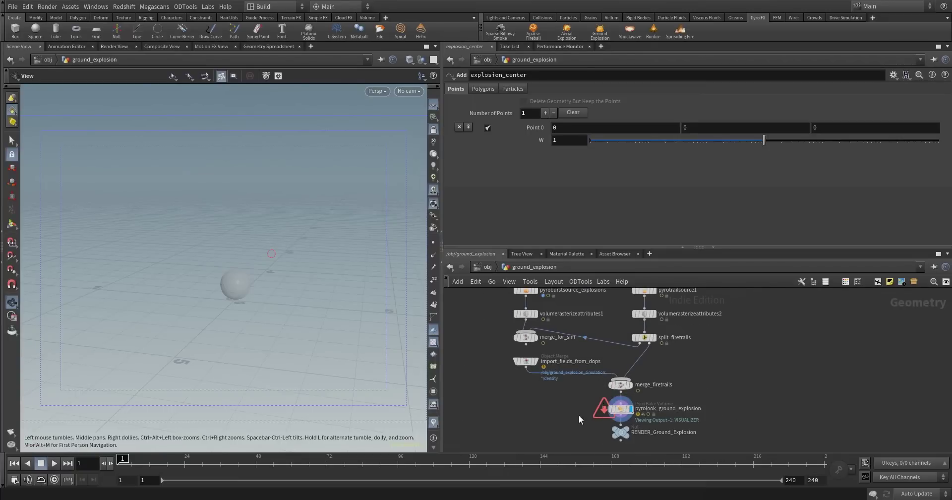
pyautogui.scroll(2, 603, 411)
pyautogui.moveTo(643, 377)
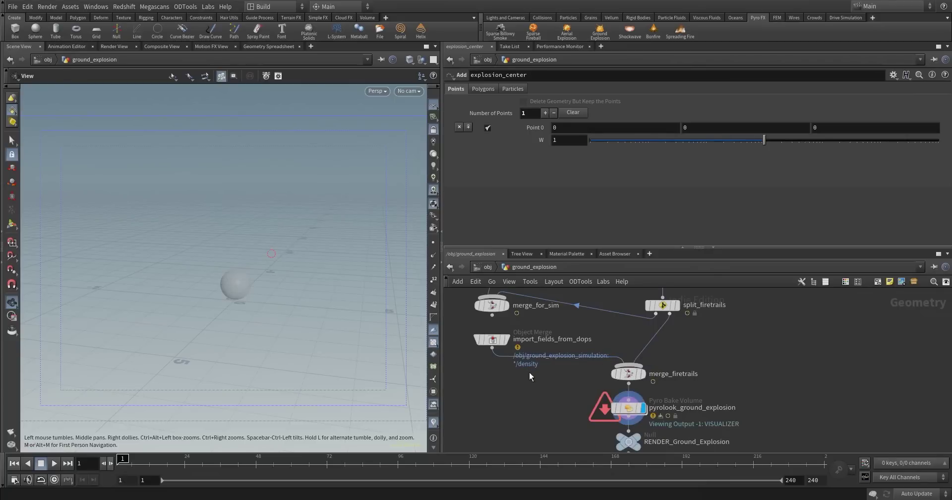
pyautogui.moveTo(530, 370); pyautogui.dragTo(542, 404, button='middle')
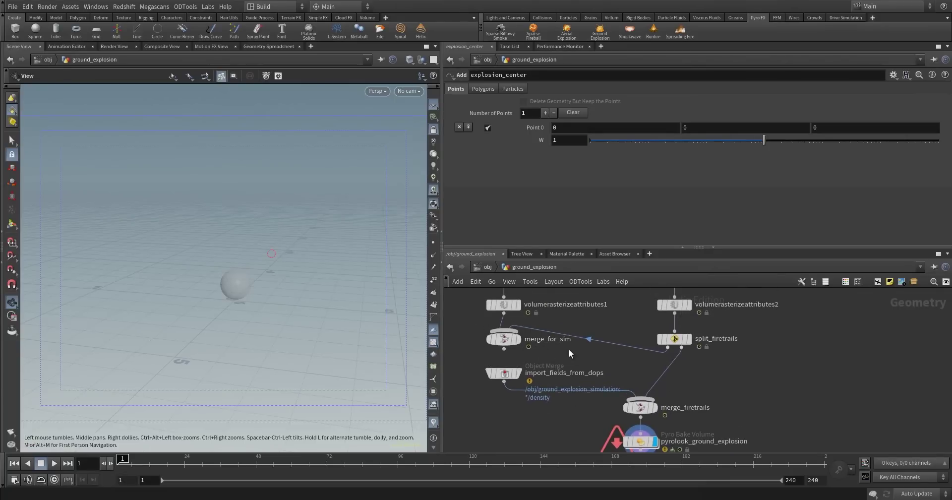
pyautogui.moveTo(526, 308); pyautogui.dragTo(531, 377, button='middle')
pyautogui.moveTo(513, 378)
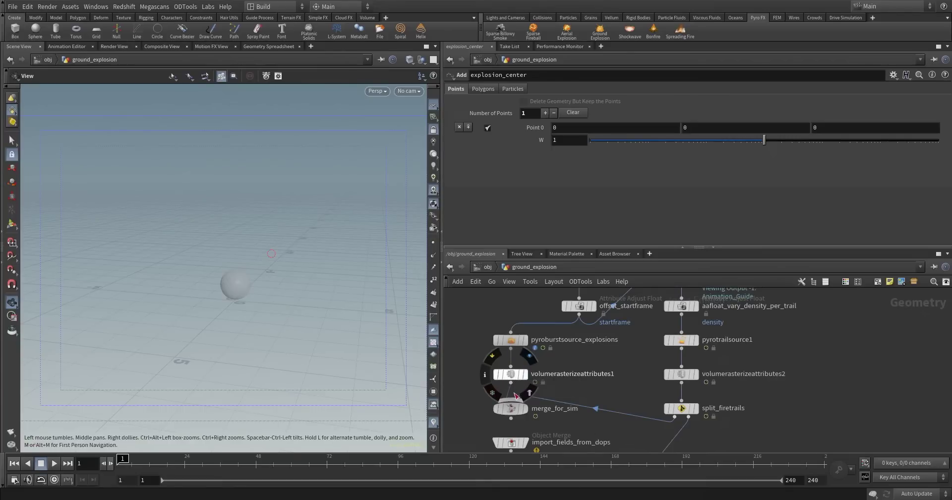
# Show the parameters of volumerasterizeattributes1 and inspect the burn and v entries in its Attributes list.
pyautogui.click(510, 374)
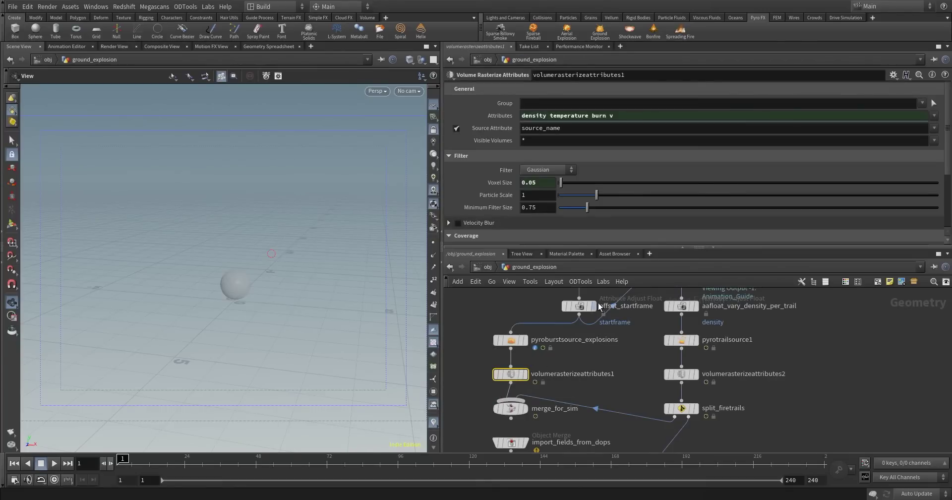
pyautogui.doubleClick(548, 116)
pyautogui.moveTo(548, 116); pyautogui.dragTo(592, 116)
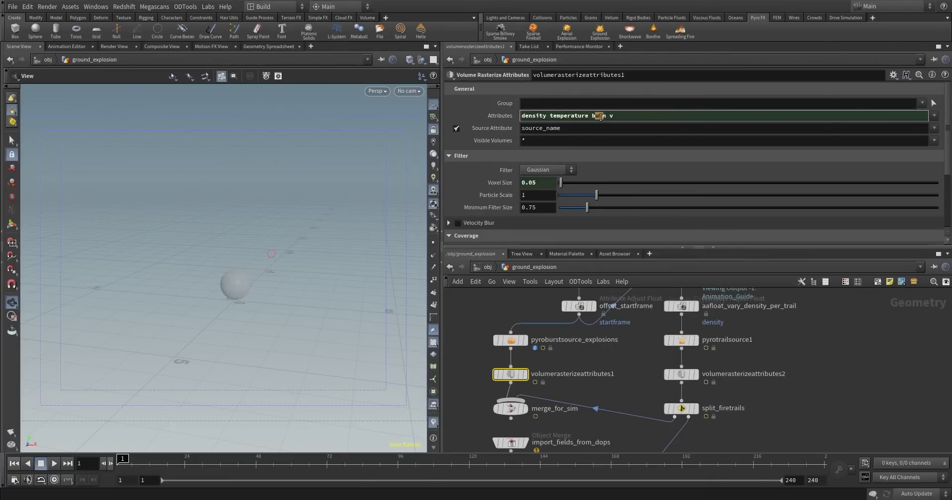
pyautogui.doubleClick(612, 117)
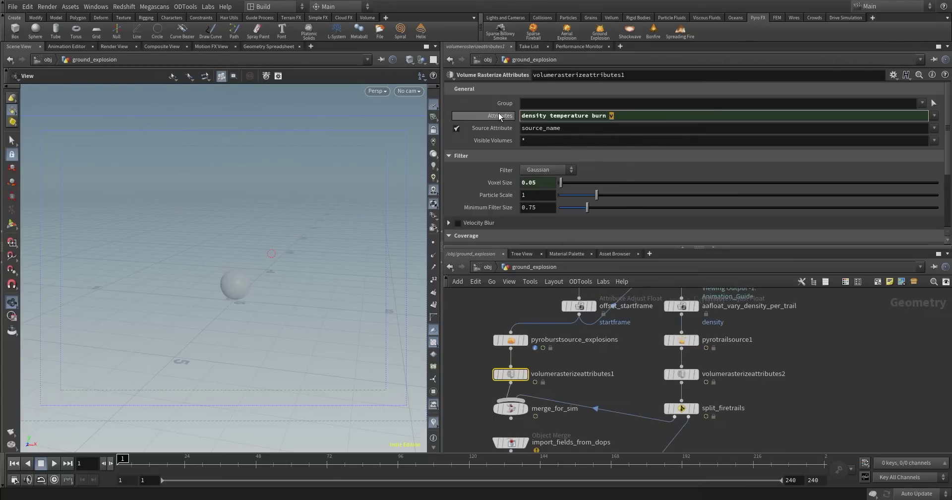
# Move the import_fields_from_dops node down past RENDER_Ground_Explosion to clear the space below merge_for_sim.
pyautogui.moveTo(608, 397); pyautogui.dragTo(616, 358, button='middle')
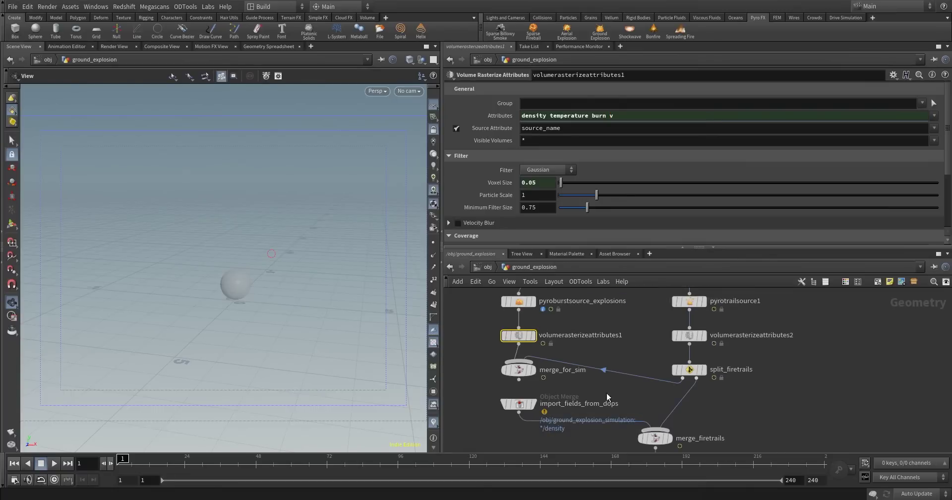
pyautogui.moveTo(592, 391); pyautogui.dragTo(608, 338, button='middle')
pyautogui.moveTo(548, 384); pyautogui.dragTo(548, 338, button='middle')
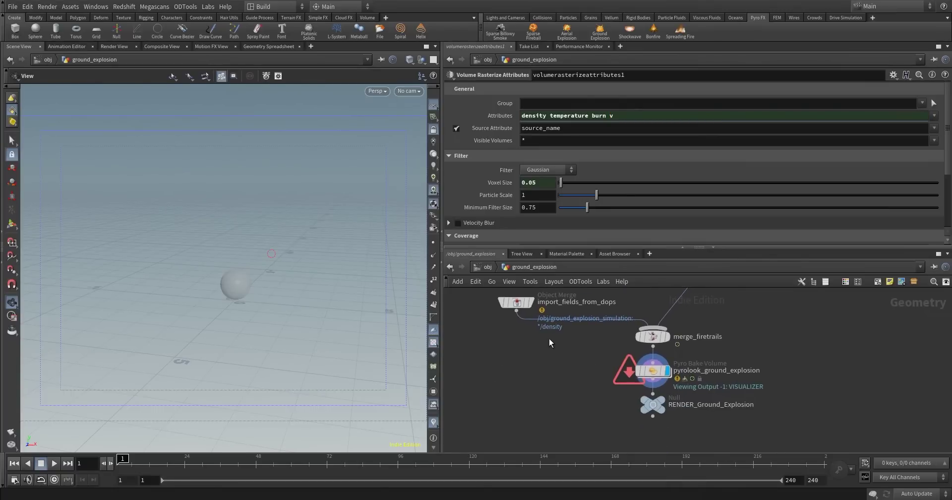
pyautogui.moveTo(520, 308); pyautogui.dragTo(514, 420)
pyautogui.moveTo(526, 290); pyautogui.dragTo(518, 349, button='middle')
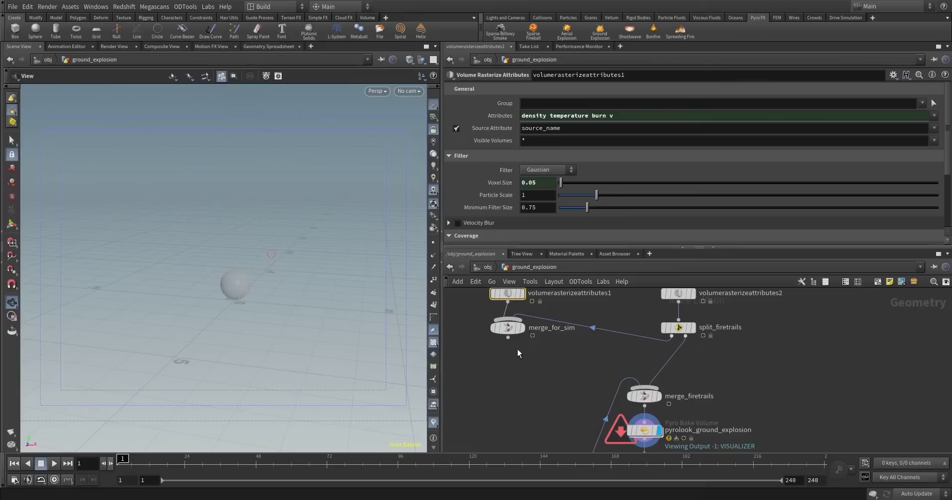
# Add an Axiom Solver node fed by merge_for_sim, place it directly below that node and display its output.
pyautogui.moveTo(512, 338)
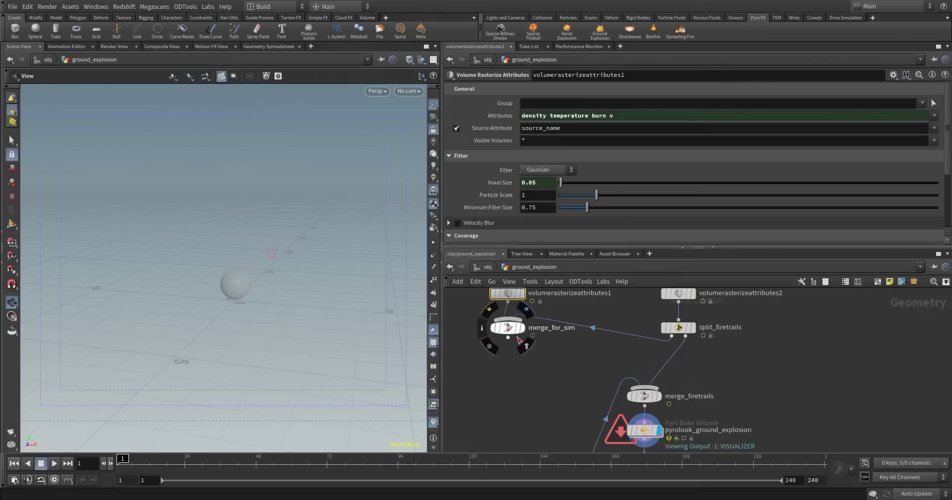
pyautogui.click(508, 339)
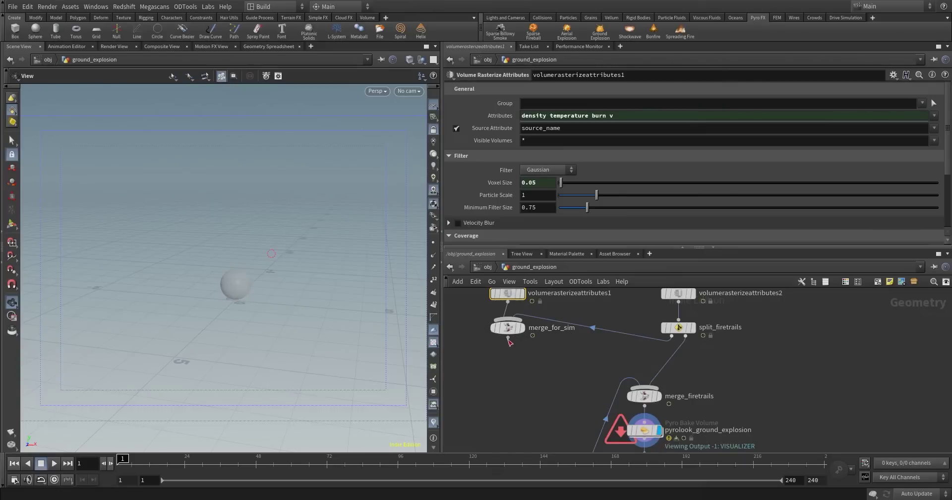
pyautogui.click(506, 404)
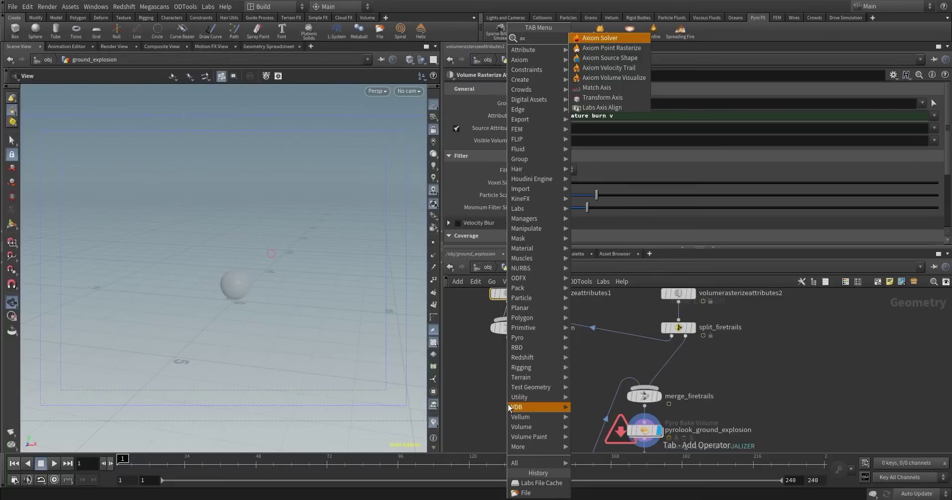
pyautogui.press('Escape')
pyautogui.click(507, 403)
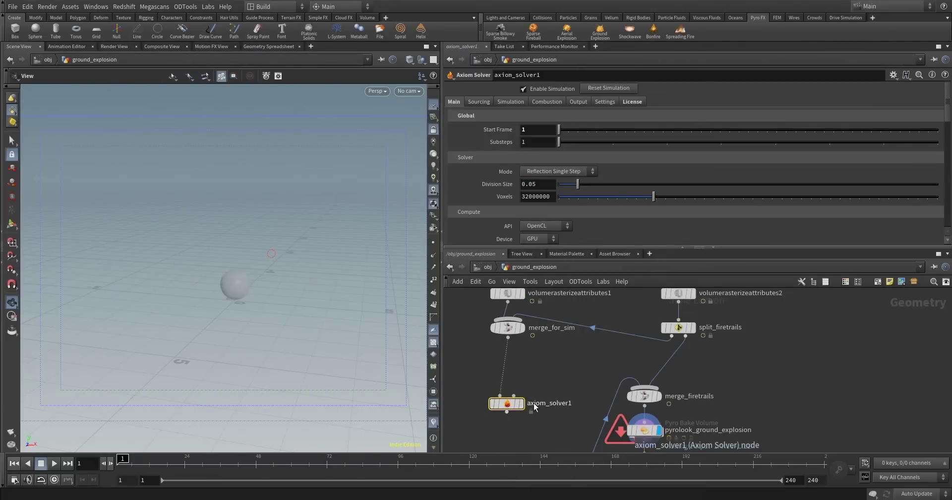
pyautogui.moveTo(508, 405); pyautogui.dragTo(515, 382)
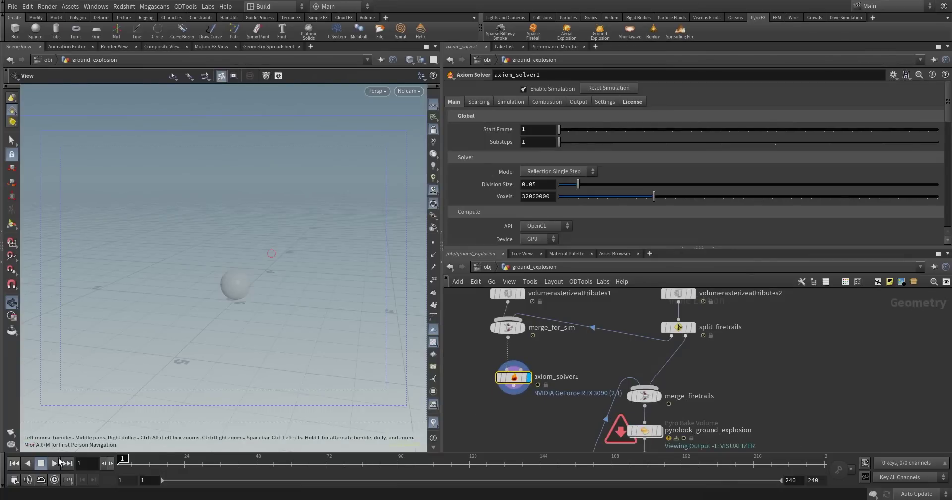
# Play the Axiom simulation to frame 12 and frame the smoke bursts in the viewport.
pyautogui.click(55, 463)
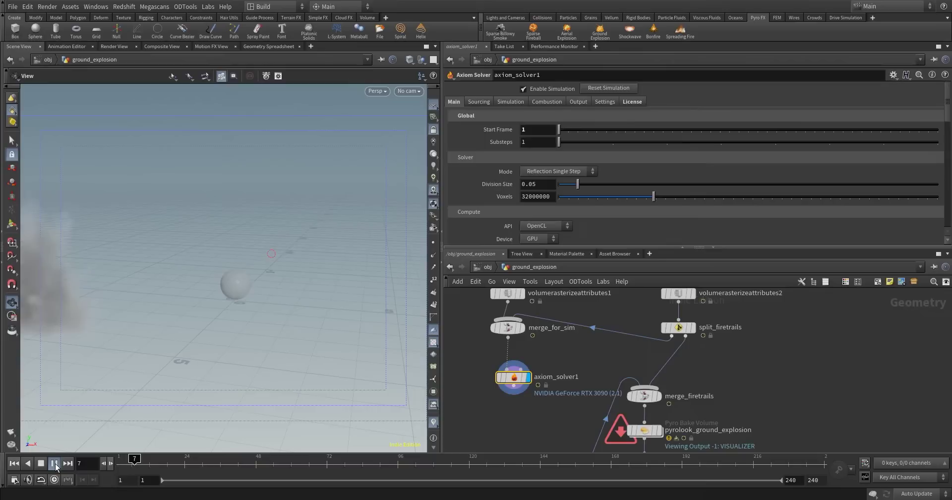
pyautogui.click(57, 463)
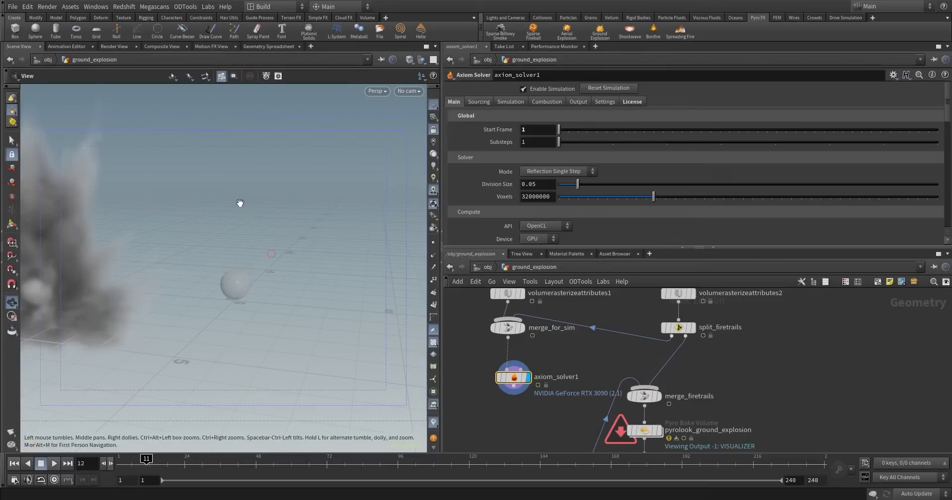
pyautogui.moveTo(245, 214); pyautogui.dragTo(278, 219)
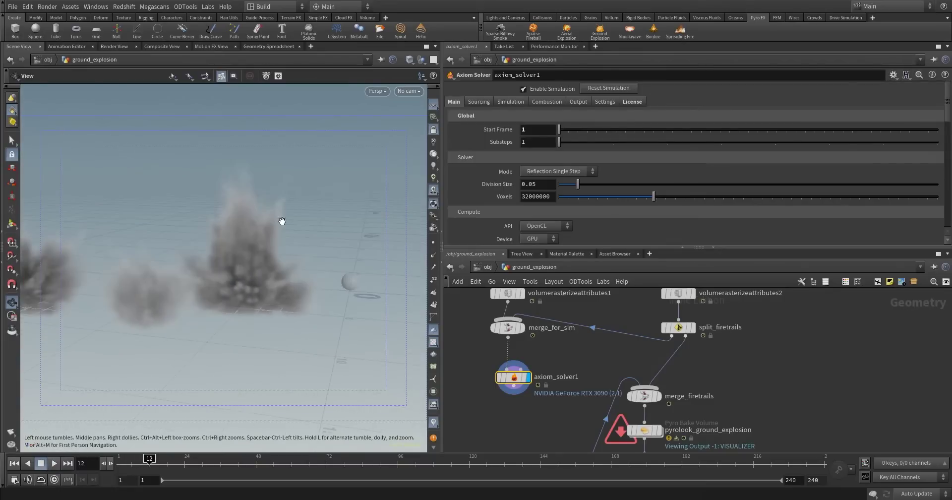
pyautogui.moveTo(241, 283); pyautogui.dragTo(357, 281)
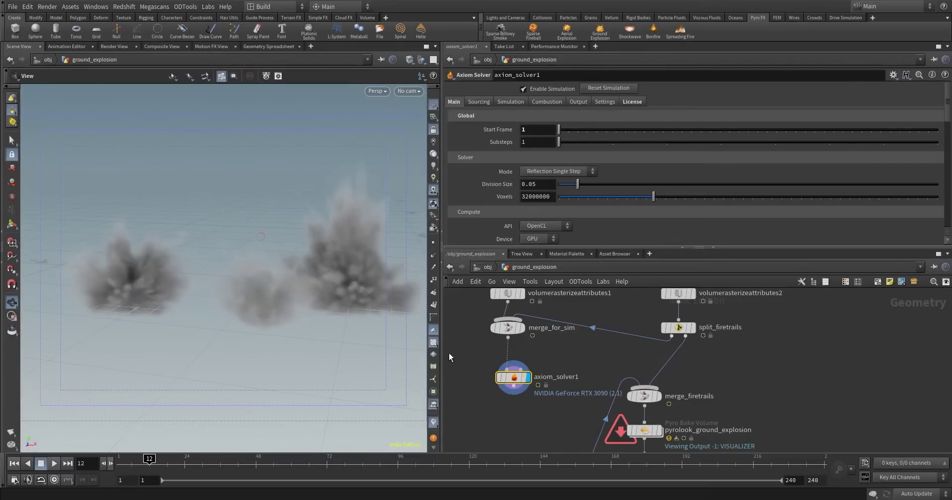
# Review the source chain up to explosion_center and continue the simulation to frame 22.
pyautogui.moveTo(570, 307); pyautogui.dragTo(563, 388, button='middle')
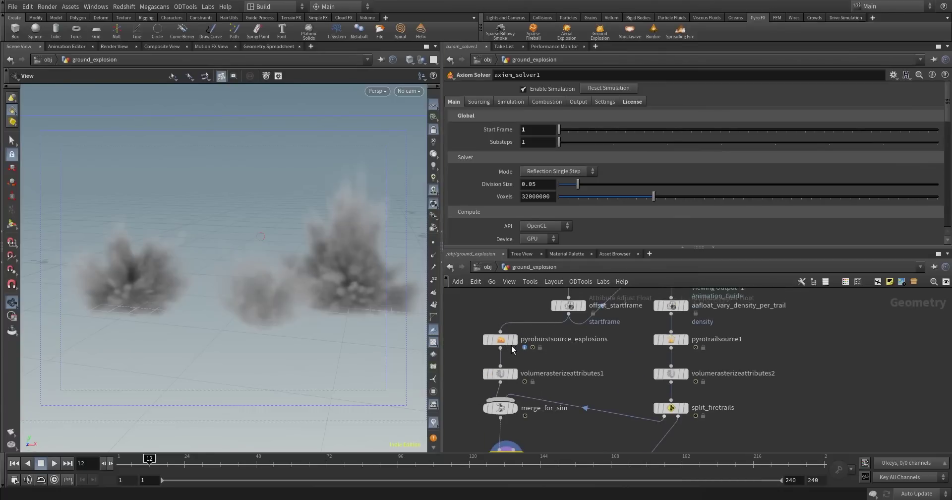
pyautogui.moveTo(615, 347); pyautogui.dragTo(525, 384, button='middle')
pyautogui.moveTo(517, 331); pyautogui.dragTo(521, 400, button='middle')
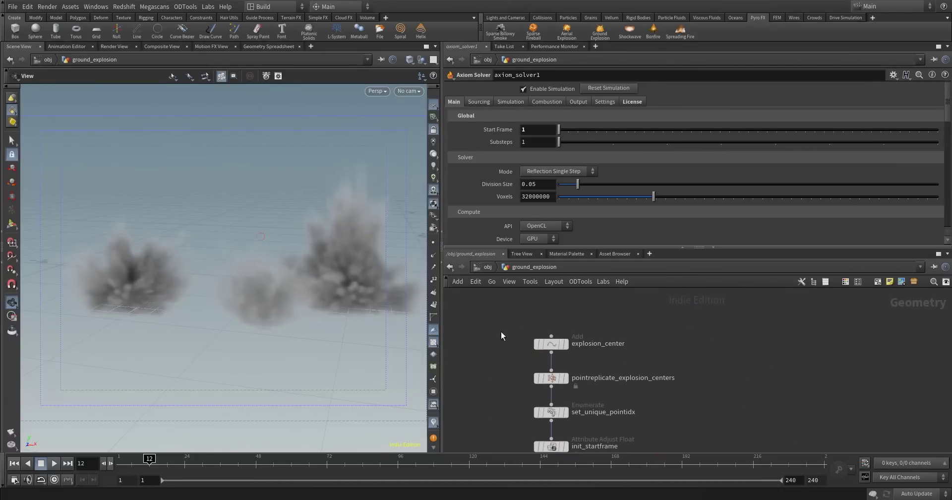
pyautogui.click(55, 465)
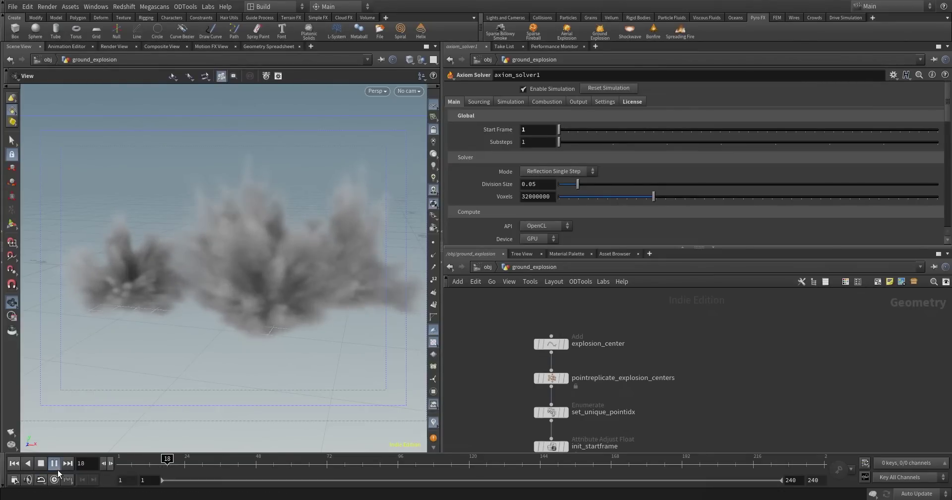
pyautogui.click(55, 464)
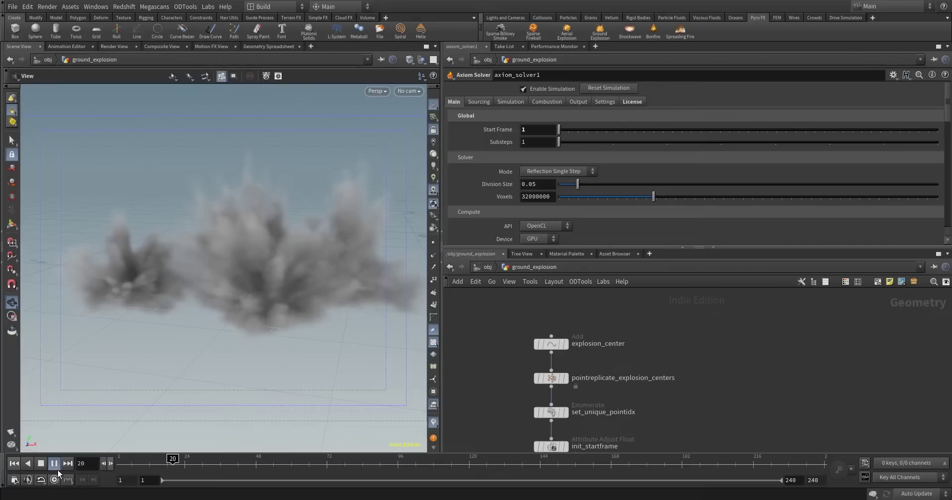
# Set axiom_solver1's Division Size to 0.1 and replay the simulation from the first frame to frame 20.
pyautogui.click(544, 184)
pyautogui.press('BackSpace')
pyautogui.press('BackSpace')
pyautogui.write('1')
pyautogui.press('Return')
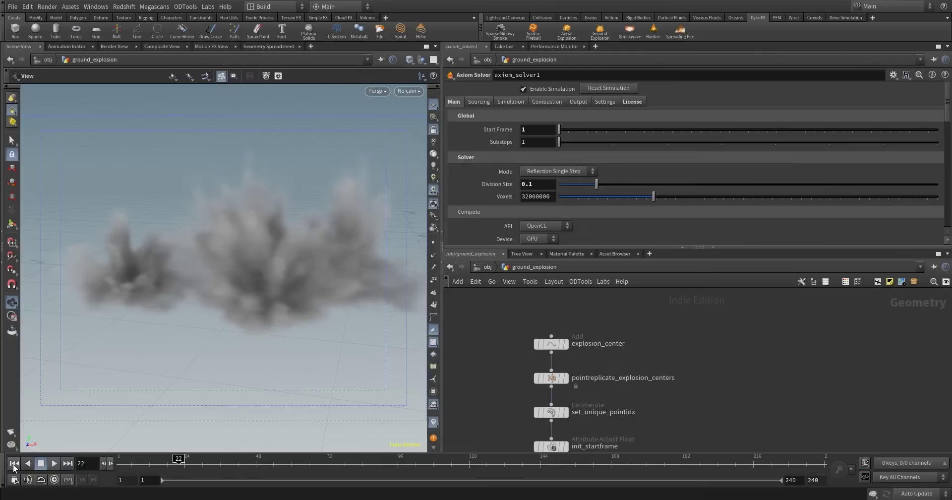
pyautogui.click(14, 463)
pyautogui.click(53, 463)
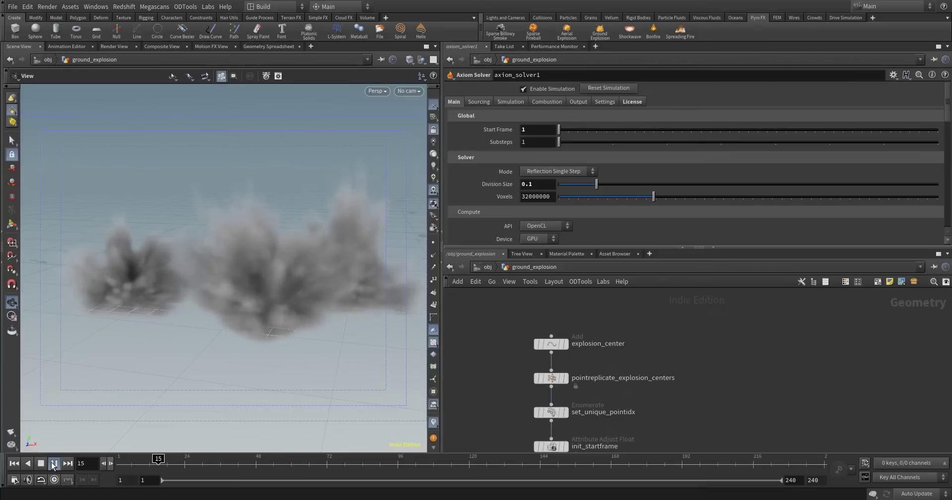
pyautogui.click(54, 462)
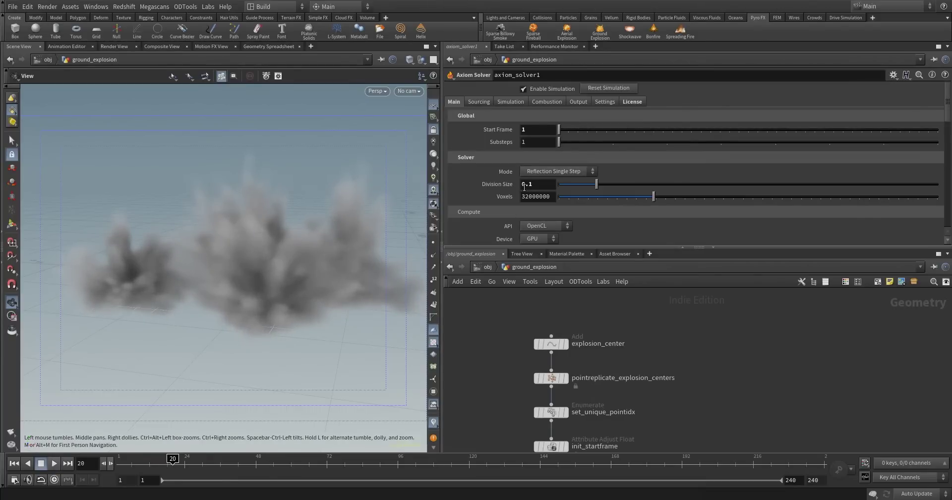
# Enable combustion on axiom_solver1 and set its ignition temperature to 55.
pyautogui.click(550, 101)
pyautogui.click(527, 115)
pyautogui.click(539, 140)
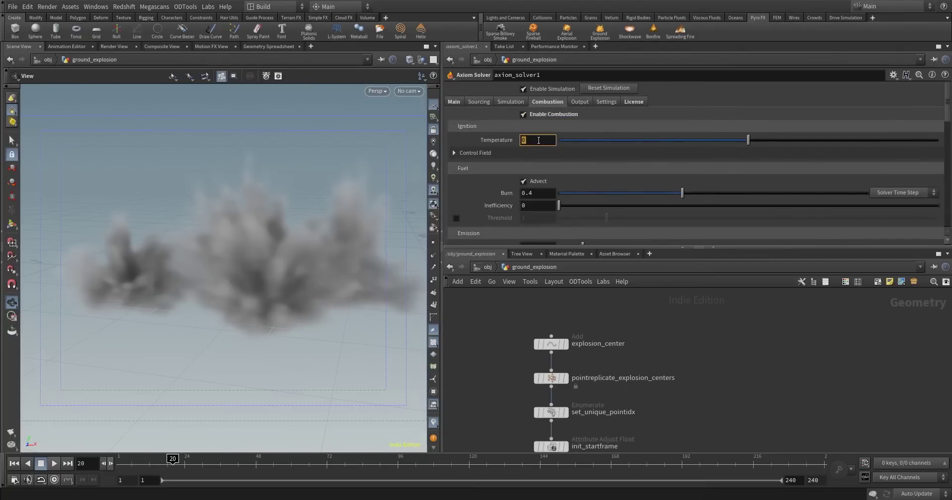
pyautogui.write('55')
pyautogui.press('Return')
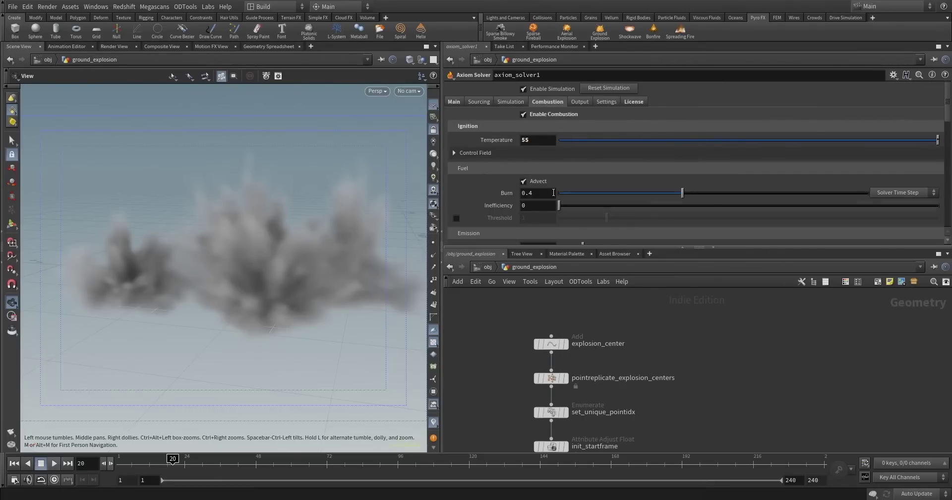
# Check the solver's fuel and emission settings and replay the combustion simulation from the first frame to frame 13.
pyautogui.scroll(-3, 491, 184)
pyautogui.scroll(1, 501, 193)
pyautogui.scroll(-1, 523, 208)
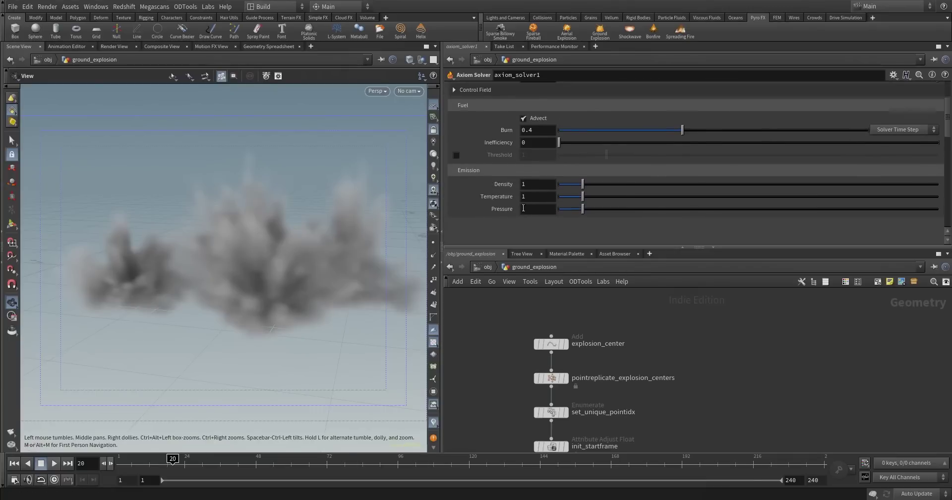
pyautogui.click(13, 462)
pyautogui.click(55, 463)
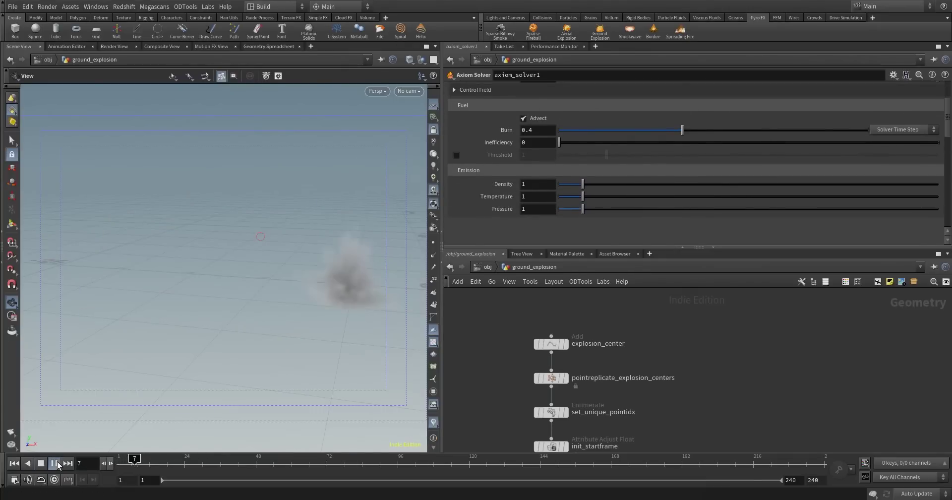
pyautogui.click(57, 464)
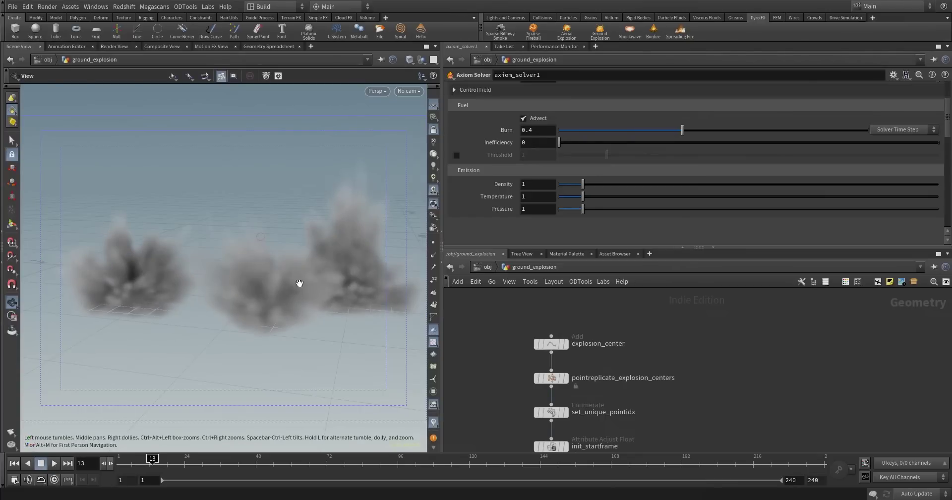
# Detach pyrolook_ground_explosion from merge_firetrails, connect it directly below axiom_solver1 and display its output.
pyautogui.moveTo(495, 378); pyautogui.dragTo(534, 259, button='middle')
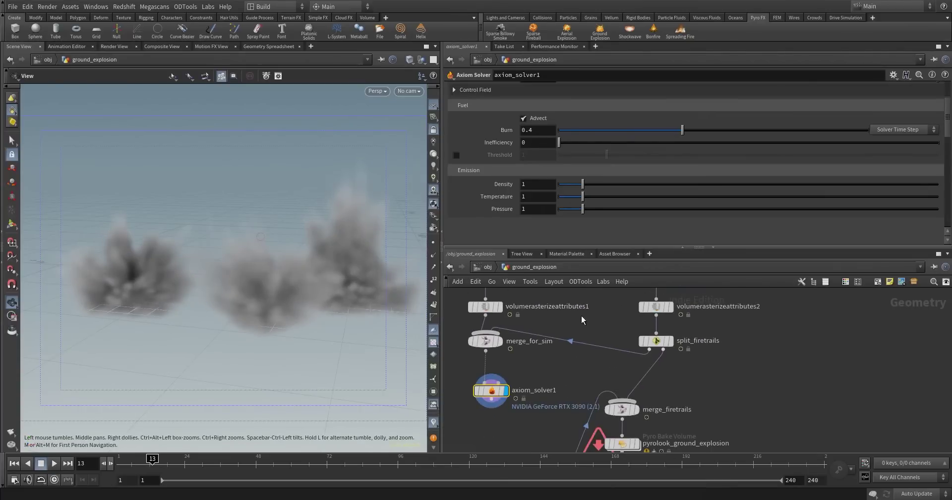
pyautogui.moveTo(620, 407); pyautogui.dragTo(631, 317, button='middle')
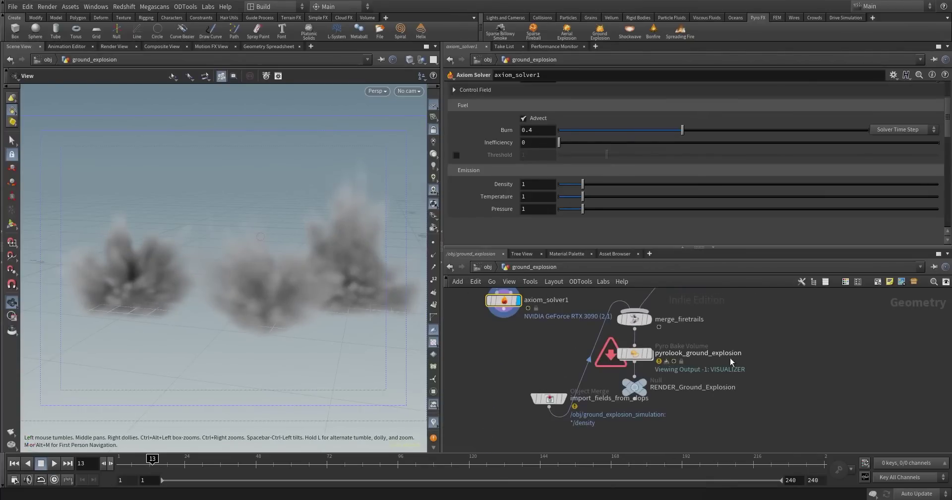
pyautogui.doubleClick(652, 355)
pyautogui.moveTo(653, 356); pyautogui.dragTo(499, 362)
pyautogui.moveTo(503, 311); pyautogui.dragTo(497, 366)
pyautogui.click(511, 370)
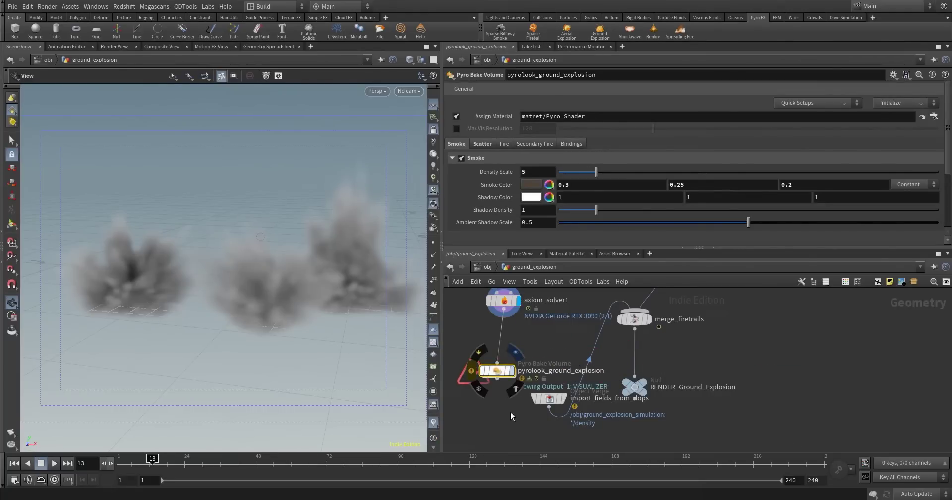
pyautogui.moveTo(498, 372); pyautogui.dragTo(505, 346)
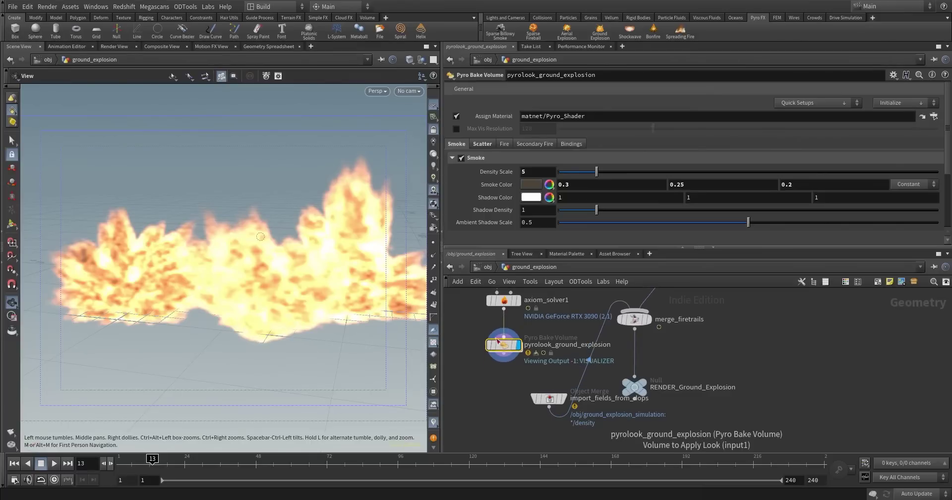
# Replay the shaded explosion from the first frame to frame 22 and examine the fire bursts from a higher, wider view.
pyautogui.moveTo(210, 297); pyautogui.dragTo(249, 309)
pyautogui.moveTo(244, 272); pyautogui.dragTo(240, 332)
pyautogui.click(14, 464)
pyautogui.click(52, 463)
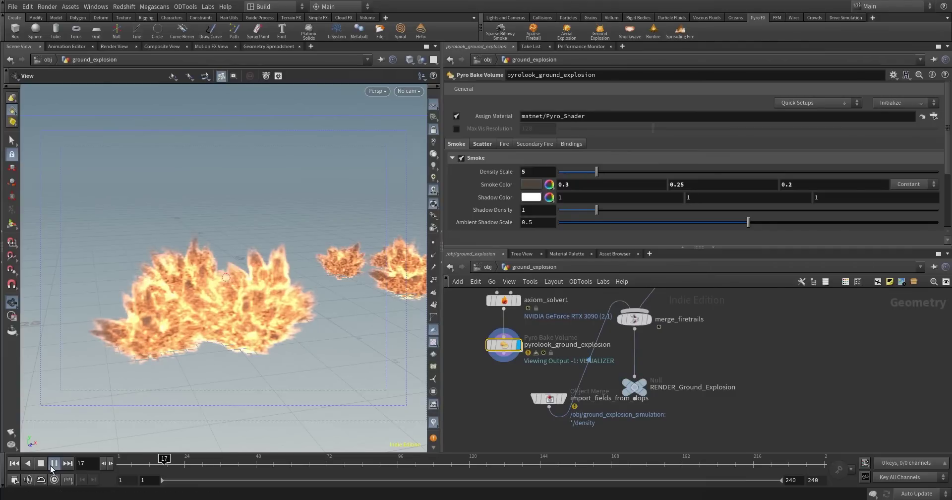
pyautogui.click(50, 465)
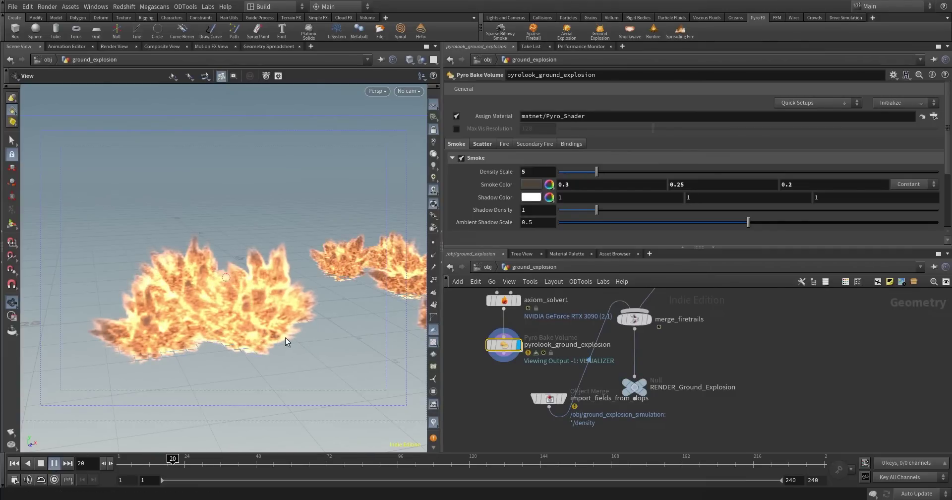
pyautogui.moveTo(342, 323); pyautogui.dragTo(274, 313)
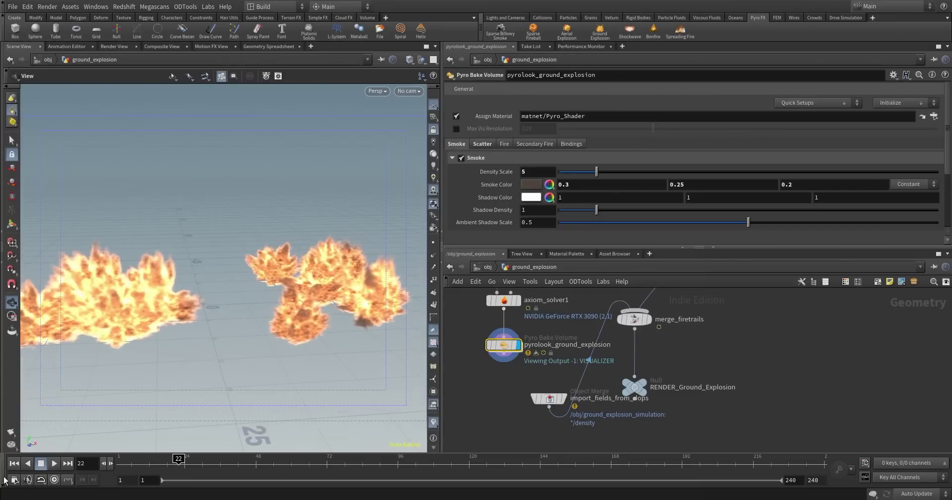
# Restart the shaded explosion from the first frame and stop it at frame 11 to inspect the early bursts.
pyautogui.click(14, 462)
pyautogui.click(54, 463)
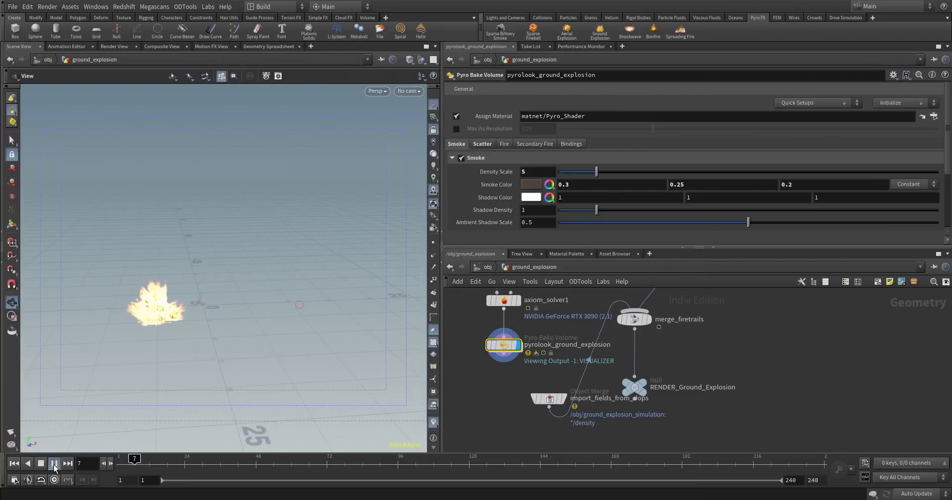
pyautogui.click(53, 464)
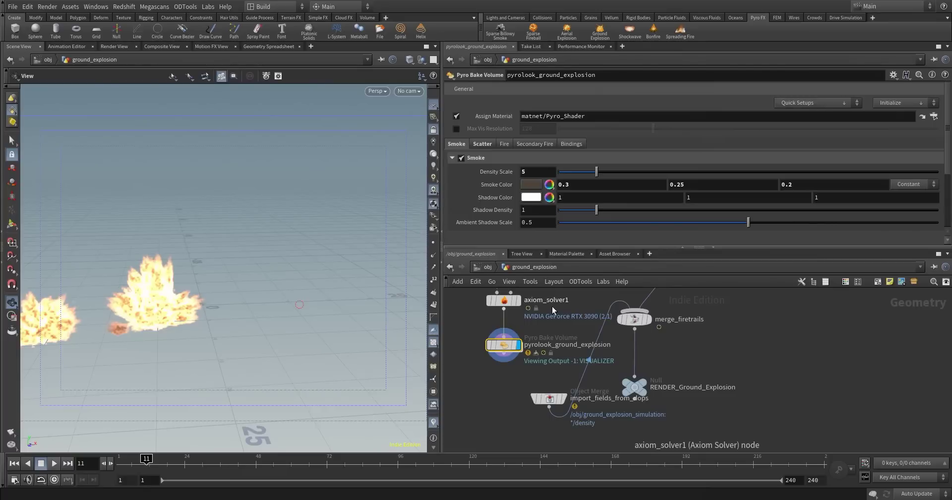
# Set the density Dissipation of axiom_solver1's simulation to 0.02.
pyautogui.click(505, 300)
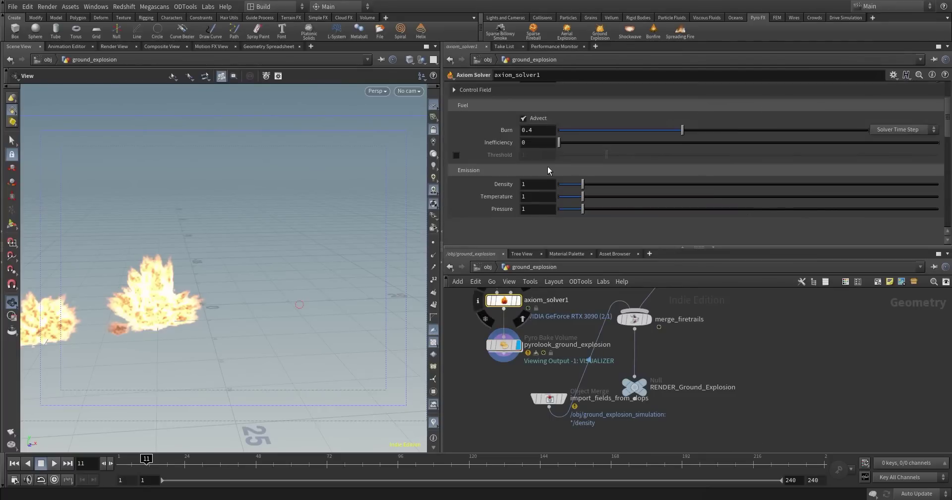
pyautogui.click(510, 102)
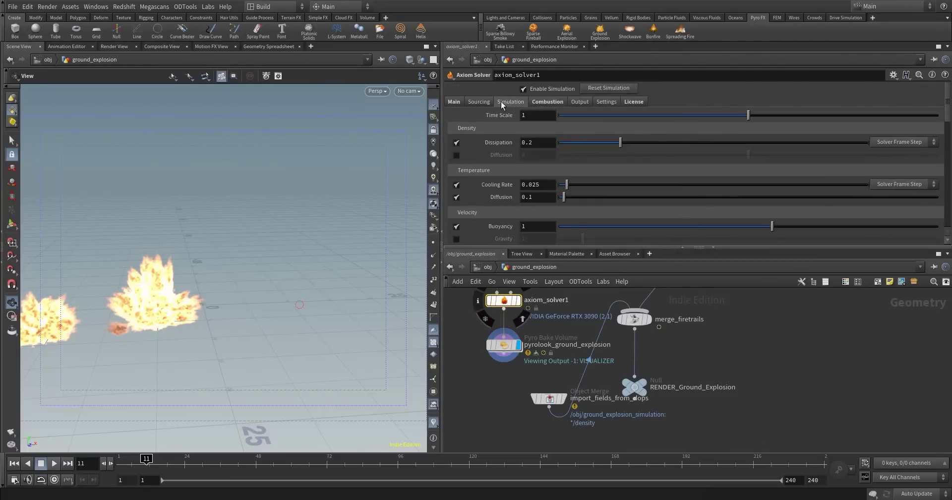
pyautogui.click(531, 140)
pyautogui.write('0')
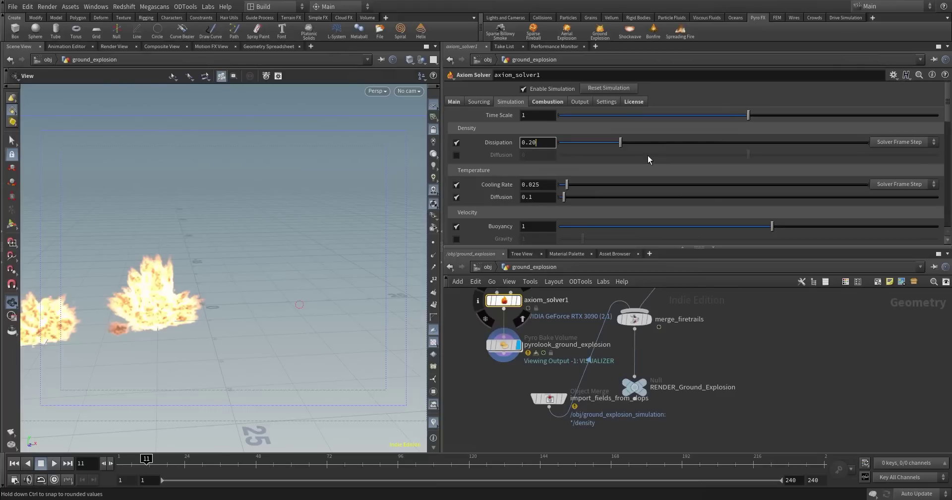
pyautogui.press('BackSpace')
pyautogui.press('BackSpace')
pyautogui.write('02')
# Set the Buoyancy in the solver's velocity settings to 3.
pyautogui.scroll(-3, 595, 218)
pyautogui.click(527, 189)
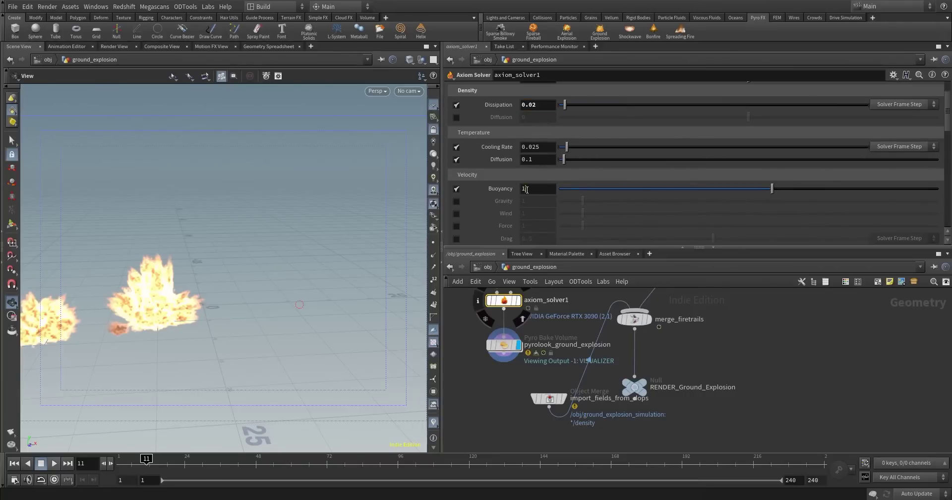
pyautogui.write('3')
pyautogui.press('Return')
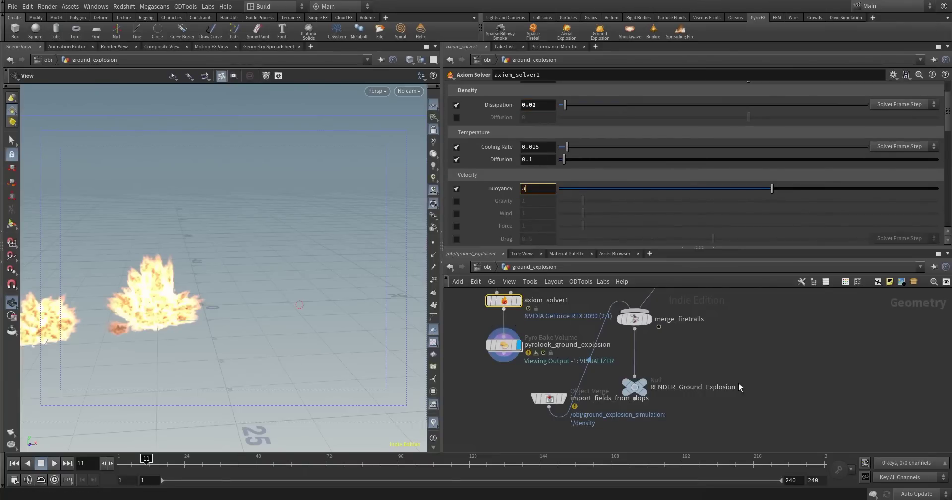
# Enable Disturbance 1 in the solver's velocity settings and set it to 2.
pyautogui.scroll(-5, 478, 212)
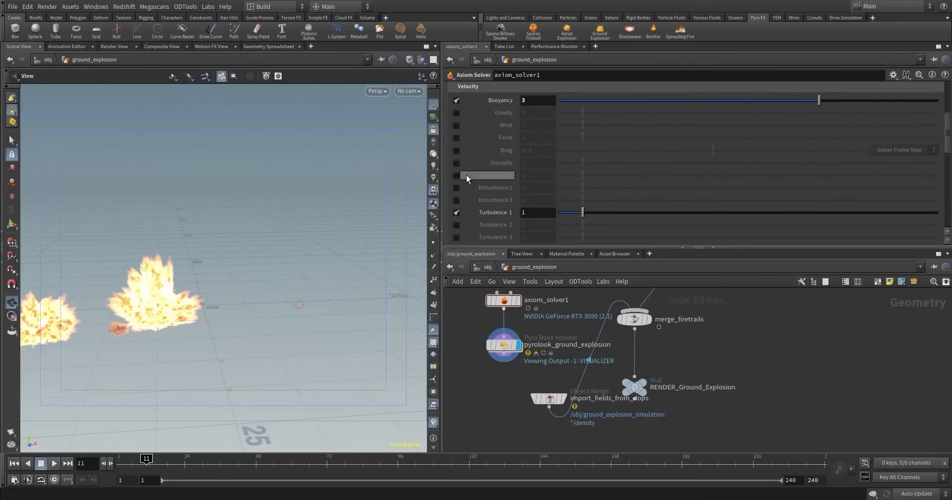
pyautogui.click(455, 176)
pyautogui.click(531, 181)
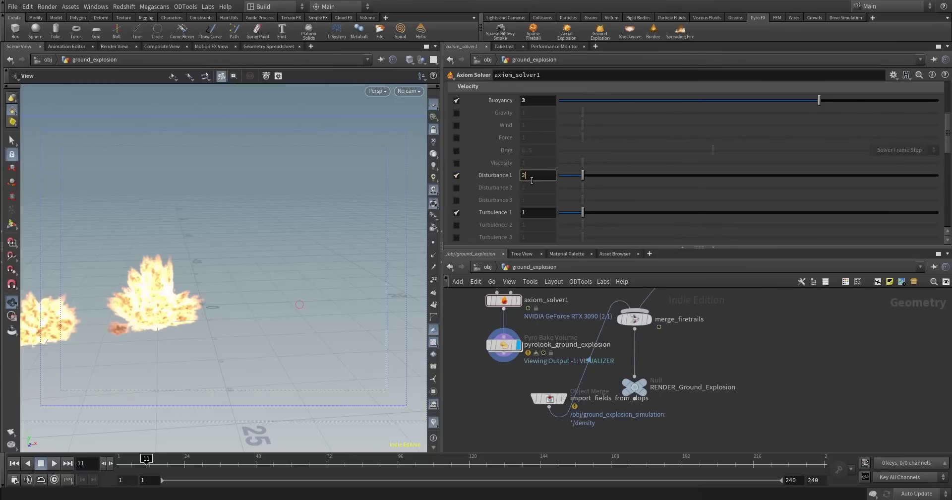
pyautogui.write('2')
pyautogui.press('Return')
# Enable Turbulence 3 in the solver's velocity settings and set it to 3.
pyautogui.scroll(-3, 459, 205)
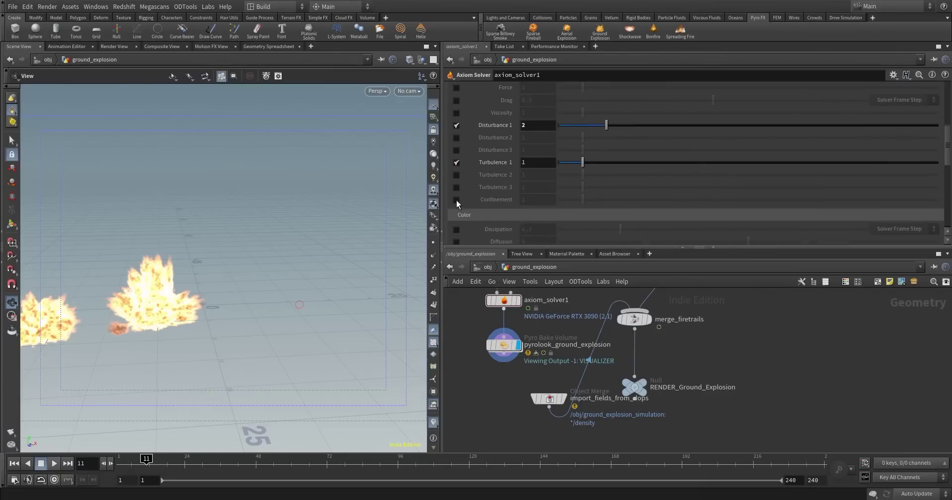
pyautogui.click(456, 187)
pyautogui.click(536, 187)
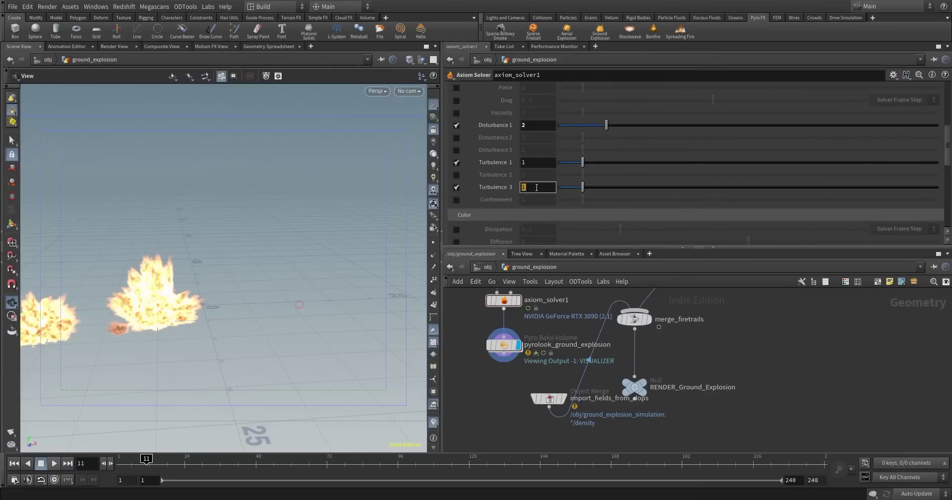
pyautogui.press('Return')
# Enable Wind in the solver's velocity settings and open its direction and turbulence controls.
pyautogui.scroll(-3, 490, 207)
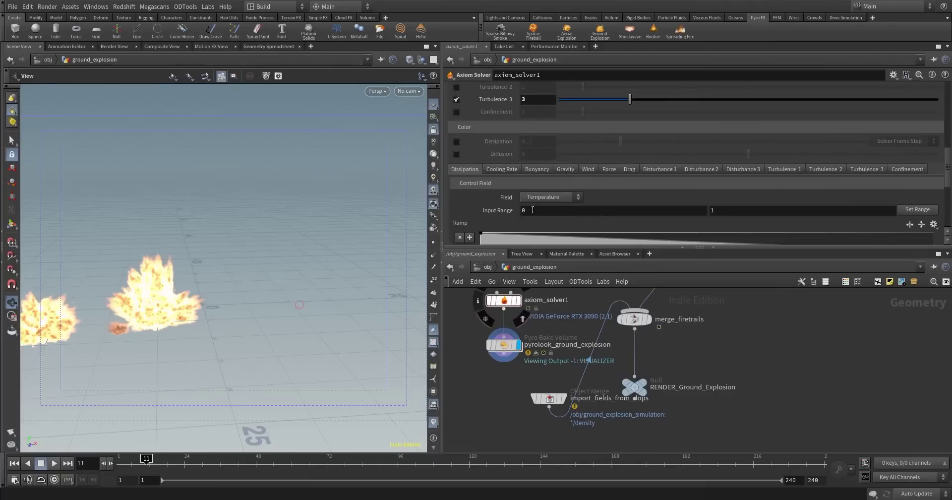
pyautogui.scroll(-2, 531, 152)
pyautogui.scroll(8, 532, 153)
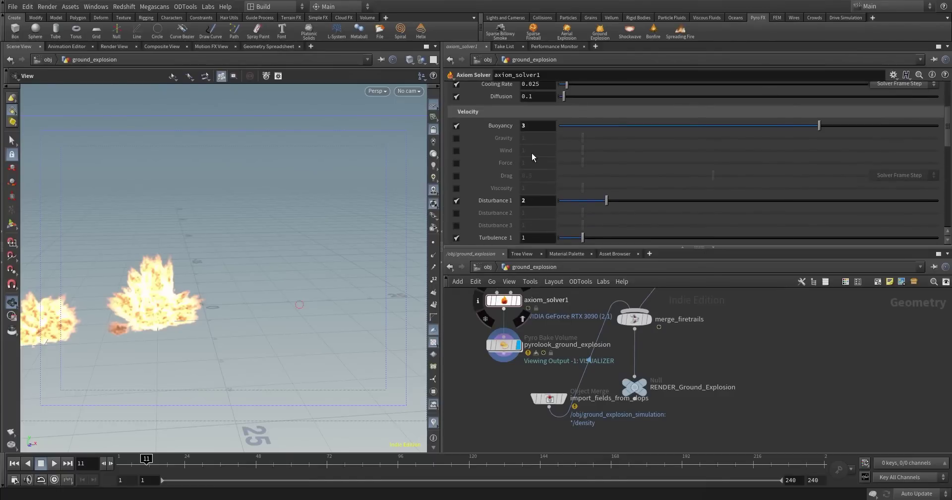
pyautogui.click(456, 150)
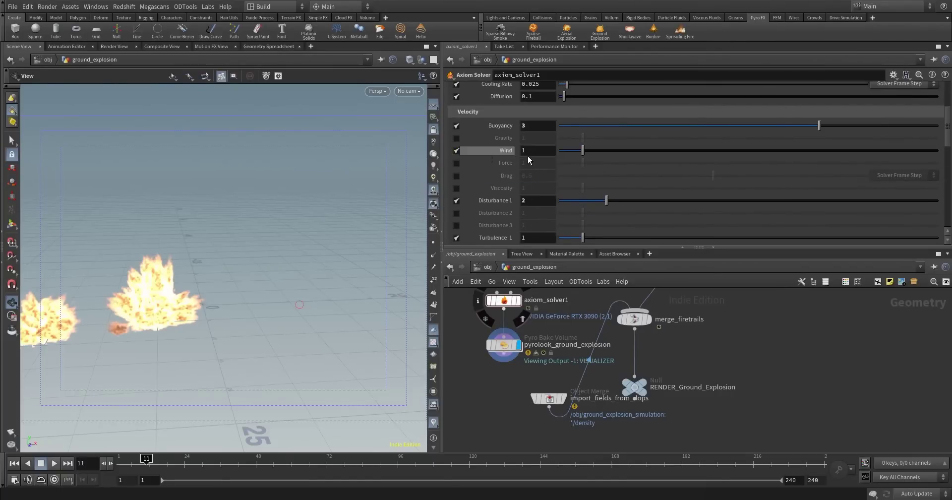
pyautogui.scroll(-5, 578, 183)
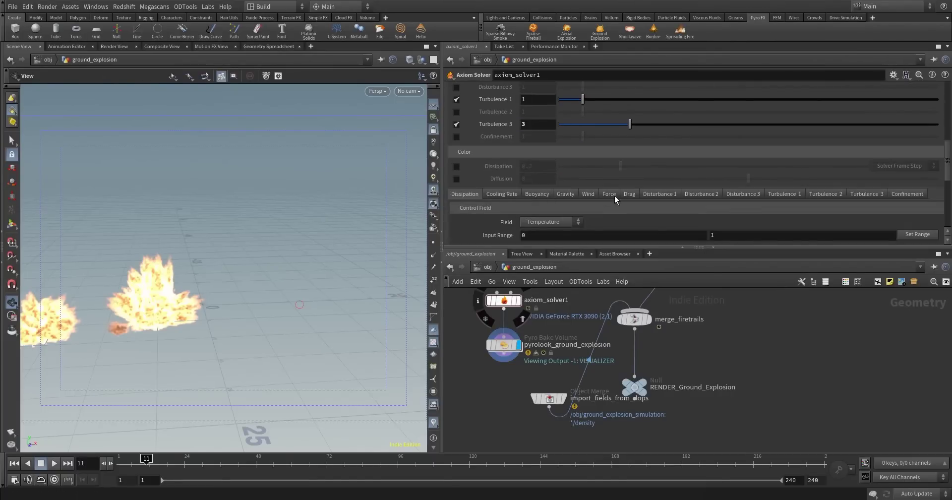
pyautogui.click(593, 191)
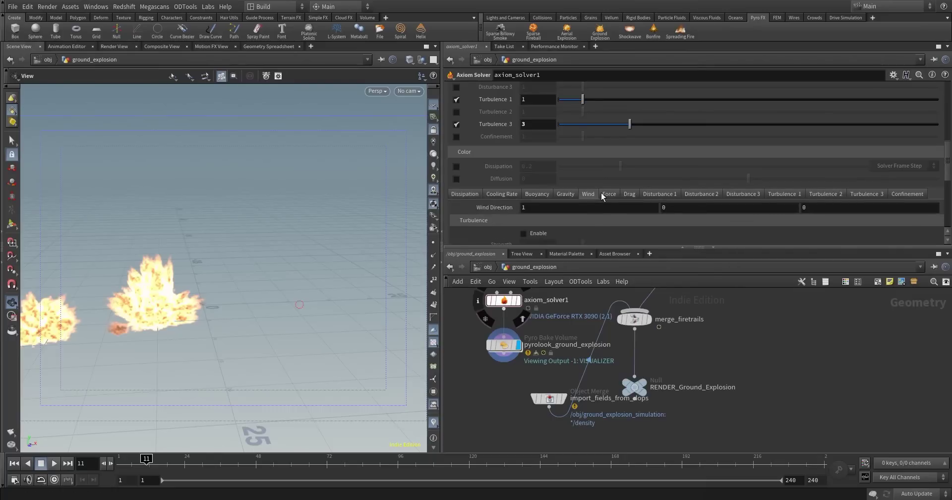
pyautogui.scroll(-4, 602, 186)
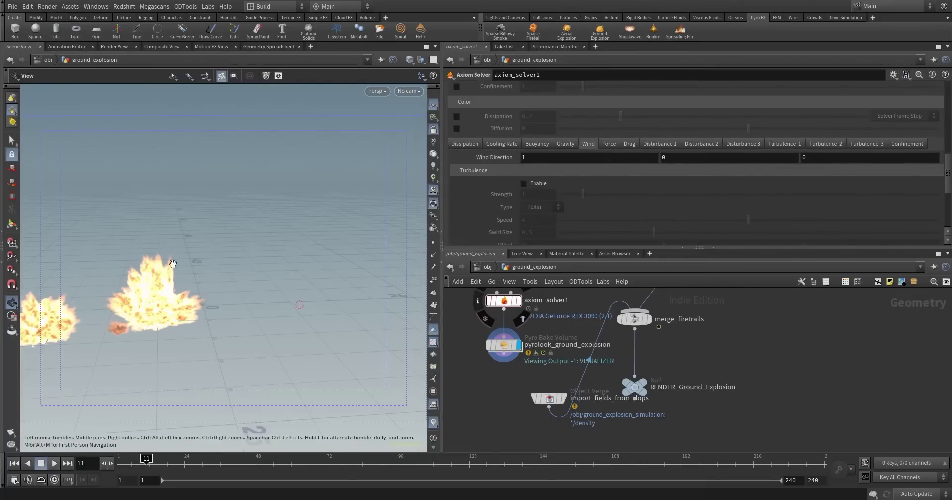
# Rewind the simulation to the first frame and inspect the ground grid's orientation from several angles.
pyautogui.moveTo(198, 294); pyautogui.dragTo(263, 345)
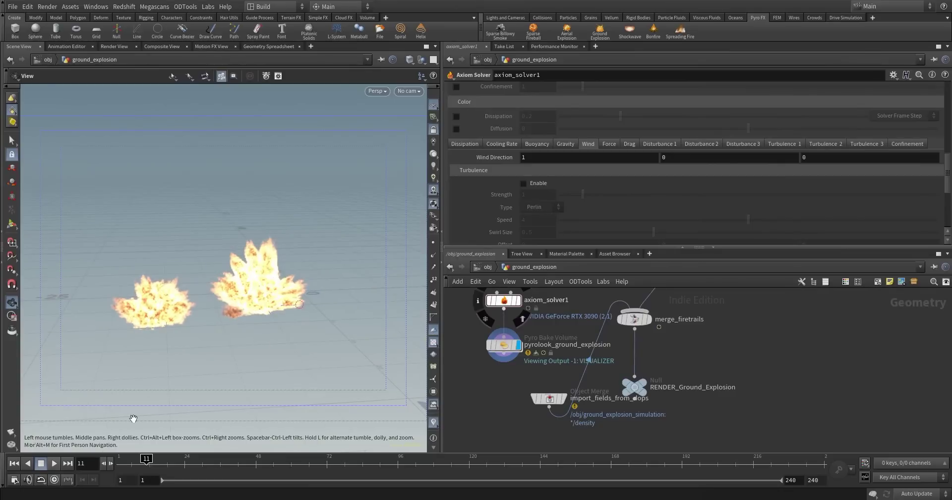
pyautogui.click(14, 463)
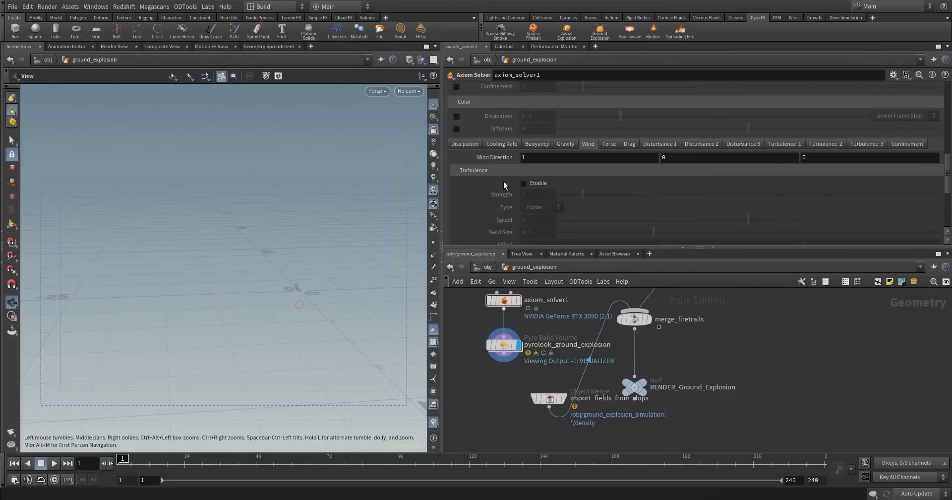
pyautogui.moveTo(102, 384); pyautogui.dragTo(155, 354, button='middle')
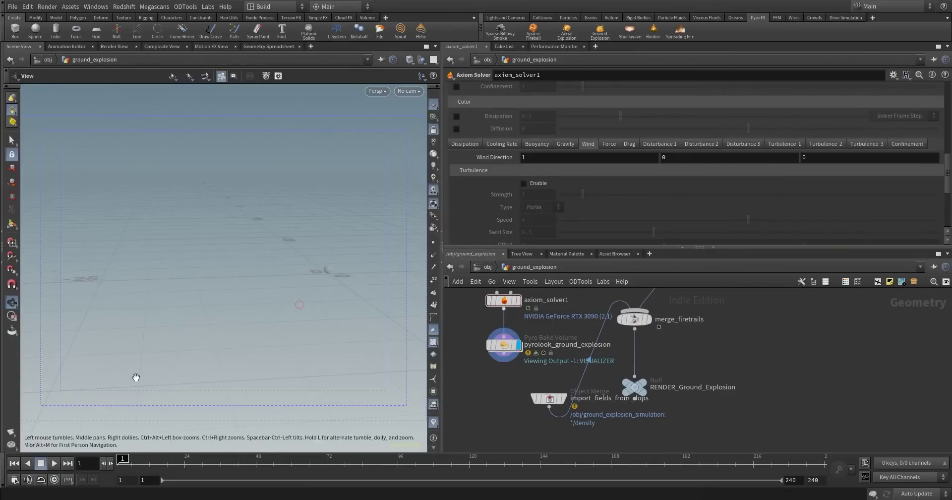
pyautogui.moveTo(357, 328); pyautogui.dragTo(331, 362, button='middle')
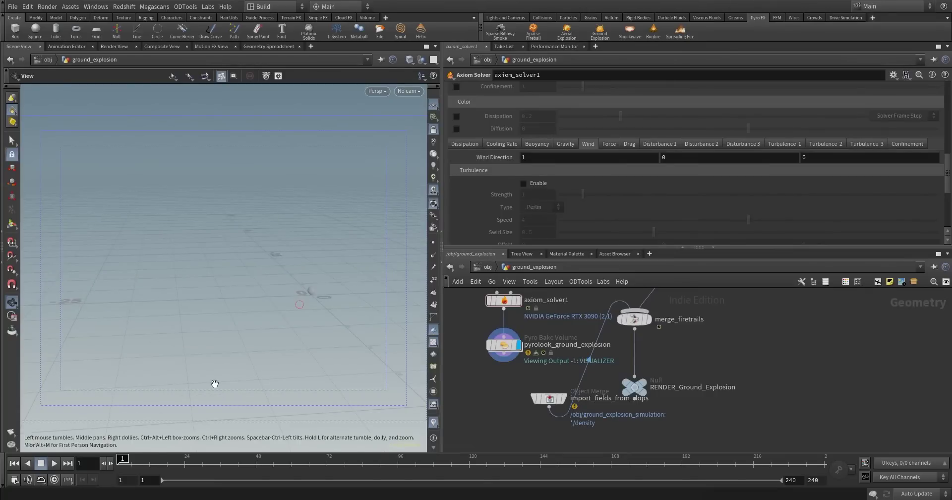
pyautogui.moveTo(307, 345); pyautogui.dragTo(291, 330)
pyautogui.moveTo(121, 397); pyautogui.dragTo(121, 405)
pyautogui.moveTo(142, 334); pyautogui.dragTo(145, 329)
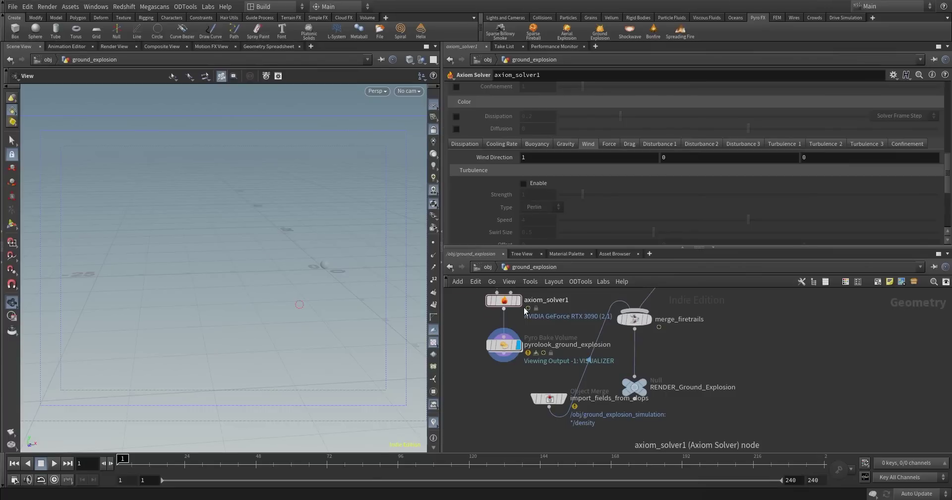
# Set the solver's Wind Direction to 0, 1, 0.
pyautogui.click(545, 160)
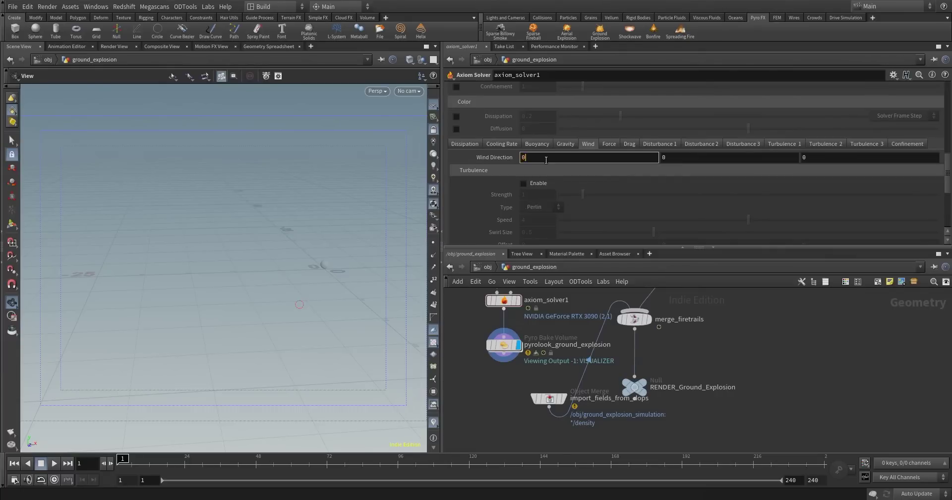
pyautogui.press('Tab')
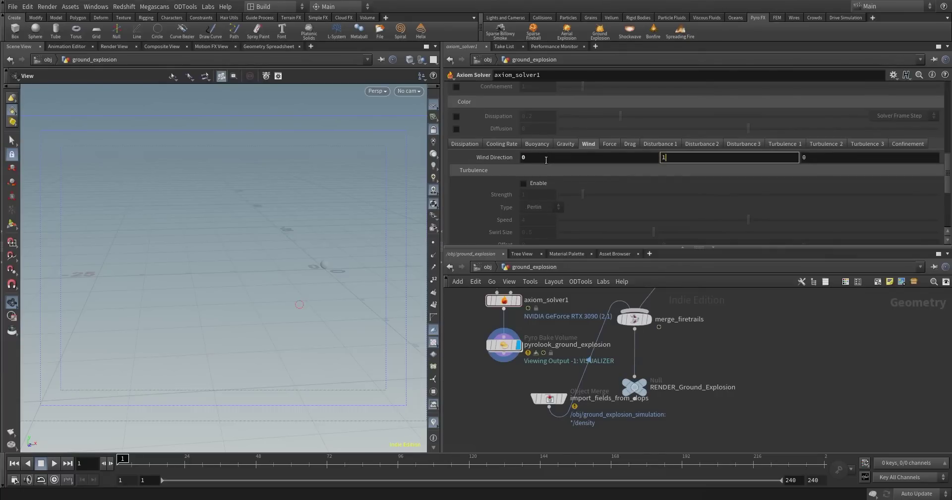
pyautogui.press('Return')
# Play the wind-driven explosion to frame 22, jump ahead to frame 37 and examine both fire clouds from another angle.
pyautogui.click(53, 463)
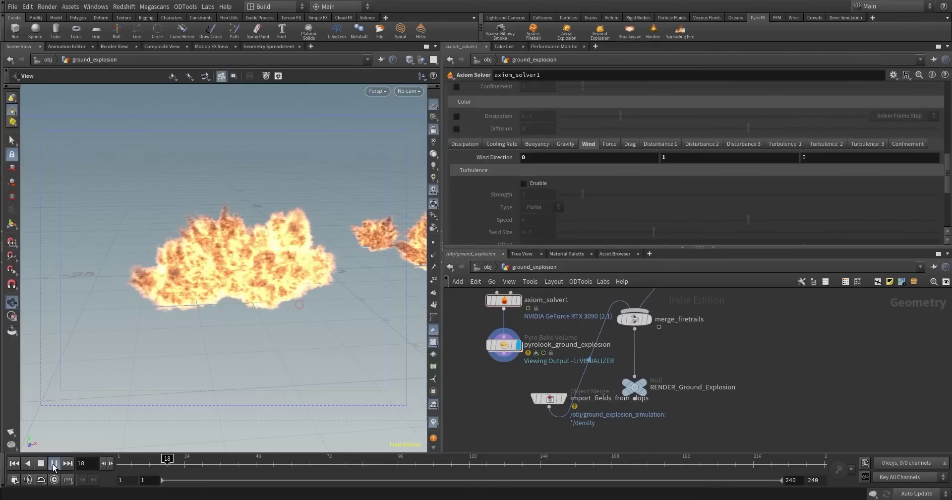
pyautogui.click(52, 463)
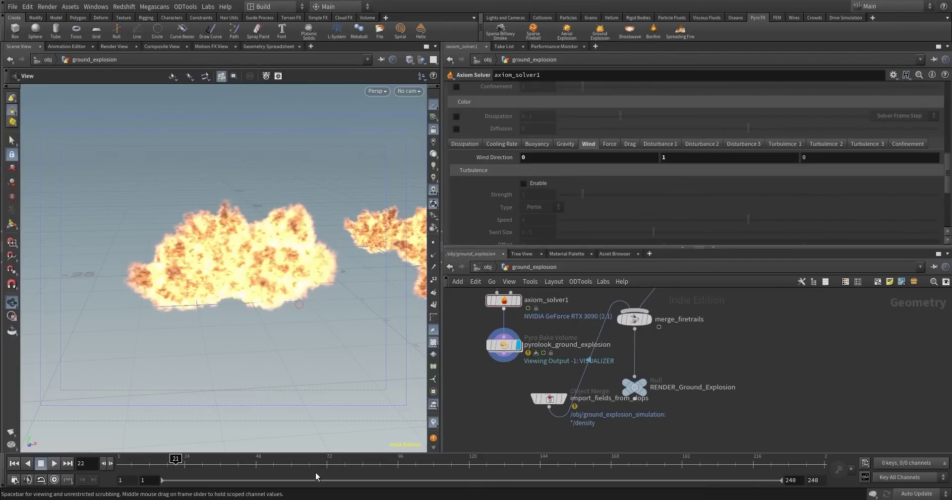
pyautogui.click(220, 463)
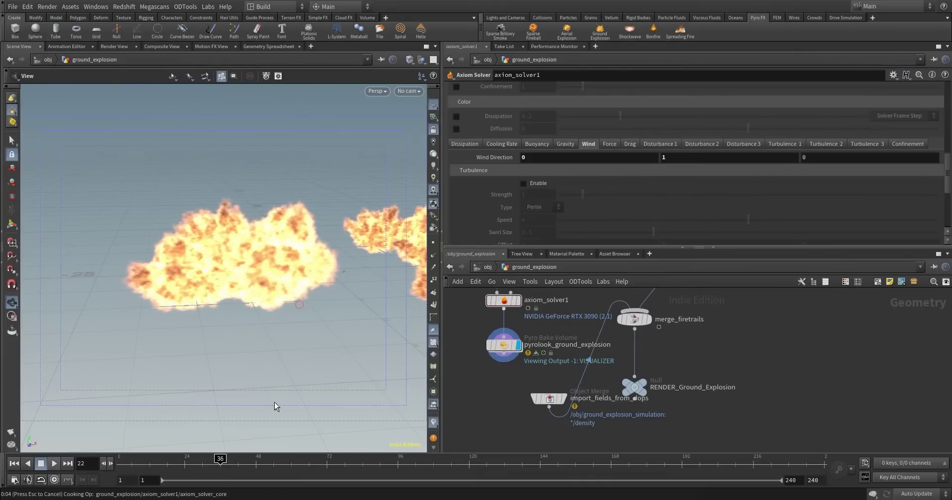
pyautogui.moveTo(369, 349); pyautogui.dragTo(167, 312)
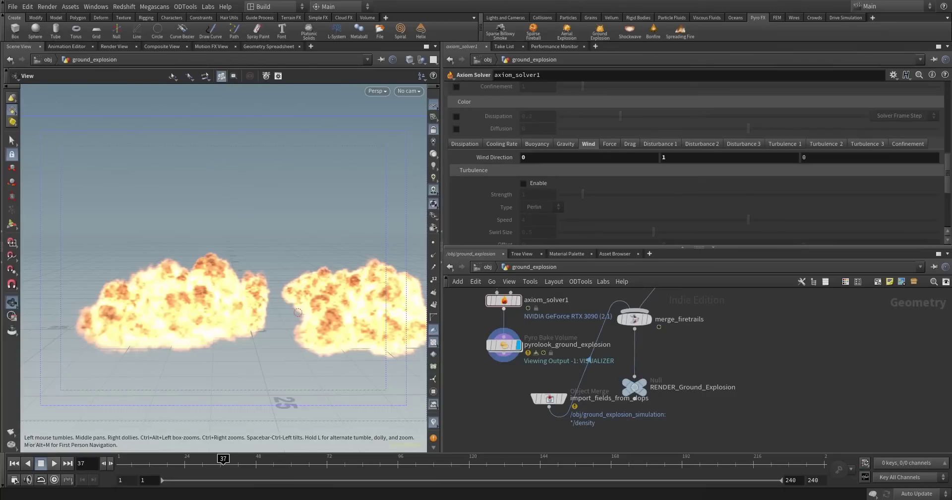
# Enable turbulence for the wind and replay the explosion from the first frame to frame 19.
pyautogui.click(529, 183)
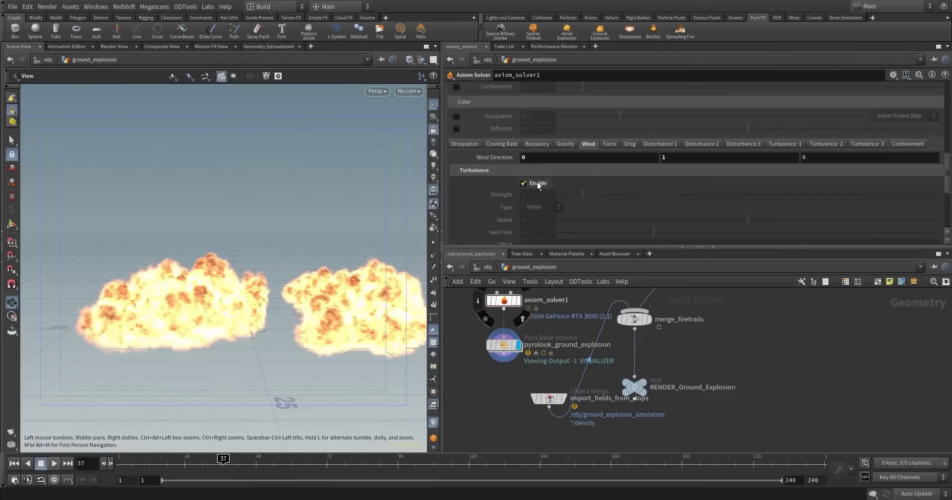
pyautogui.click(14, 462)
pyautogui.click(58, 464)
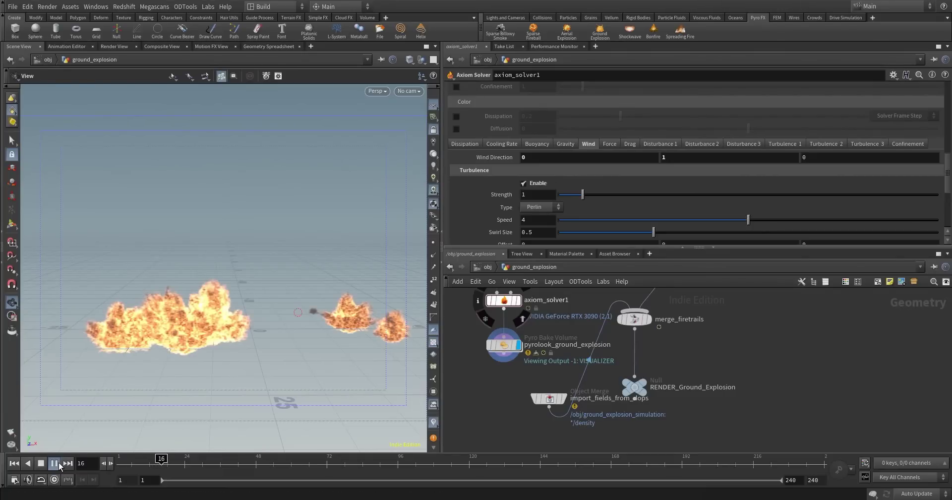
pyautogui.click(54, 462)
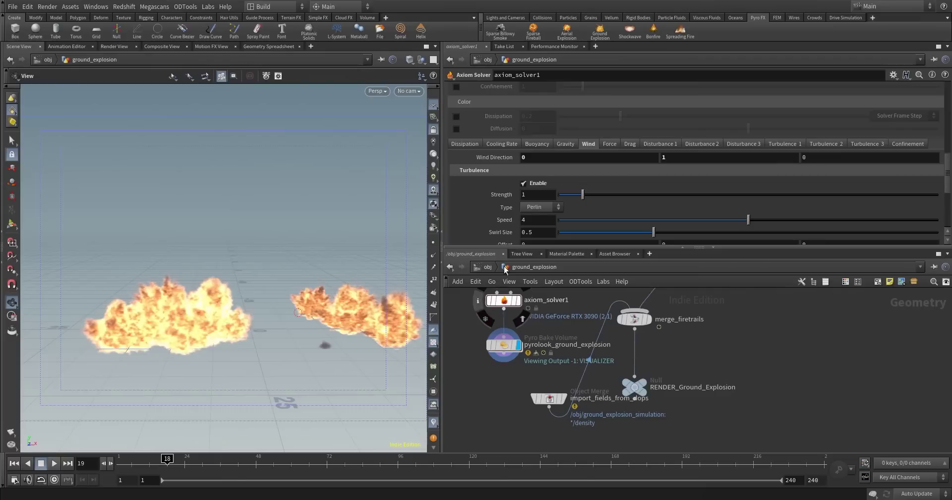
# Switch the solver's compute API to Cuda (beta).
pyautogui.scroll(10, 522, 228)
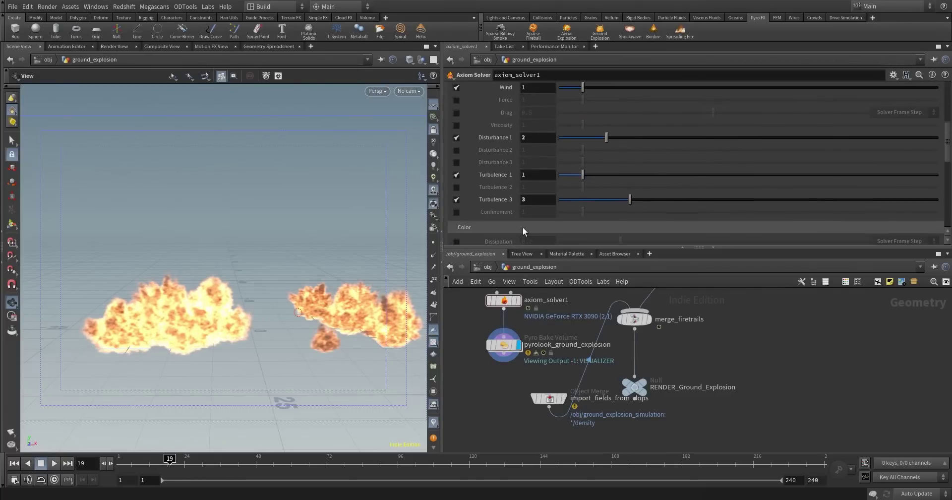
pyautogui.scroll(7, 523, 227)
pyautogui.click(451, 102)
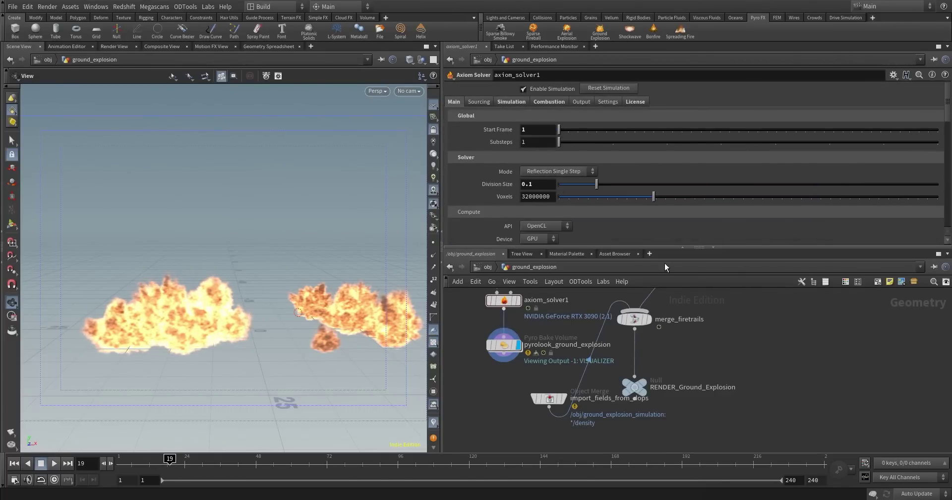
pyautogui.click(557, 222)
pyautogui.click(545, 235)
# Restart the simulation from the first frame with the new compute API and stop it at frame 22.
pyautogui.click(28, 463)
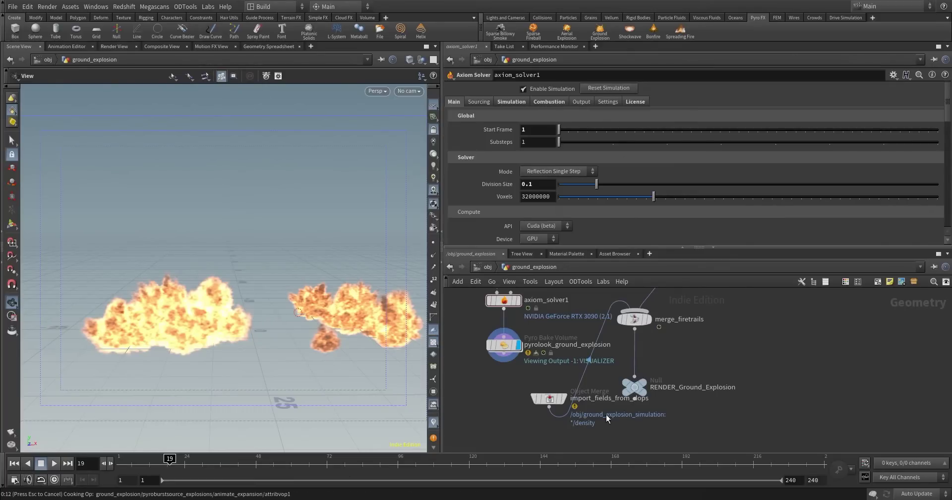
pyautogui.hotkey('ctrl', 'Up')
pyautogui.click(56, 466)
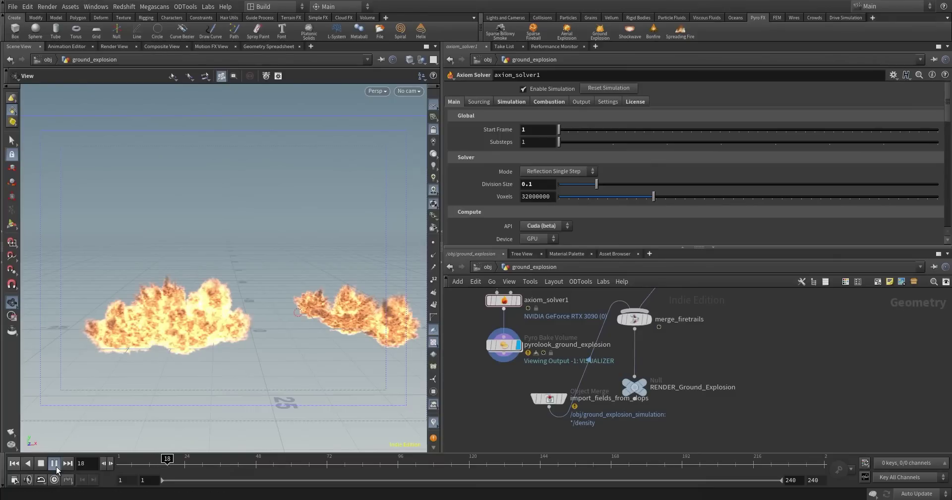
pyautogui.click(55, 463)
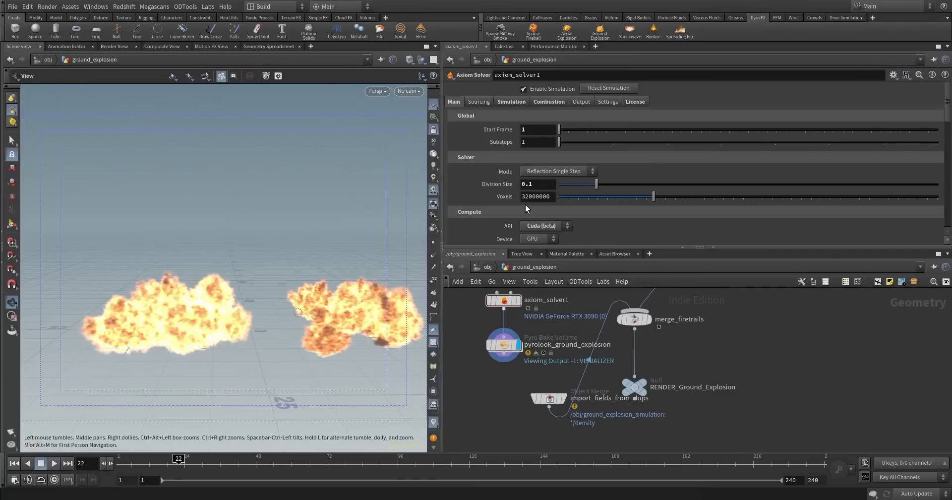
# Set the solver's Division Size to 0.2 and rewind the simulation to the first frame.
pyautogui.moveTo(528, 184); pyautogui.dragTo(554, 183)
pyautogui.write('2')
pyautogui.press('Return')
pyautogui.click(15, 465)
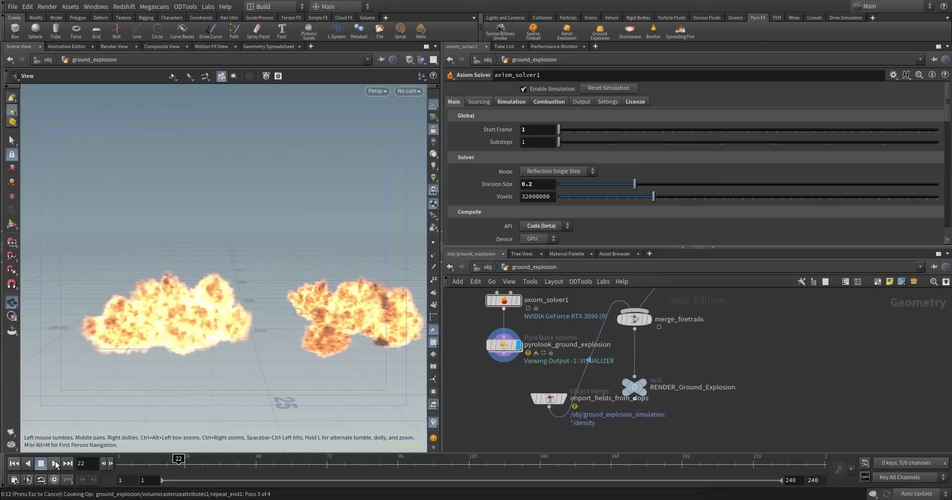
# Play the ground explosion from the first frame with the new division size and stop it at frame 91.
pyautogui.click(55, 464)
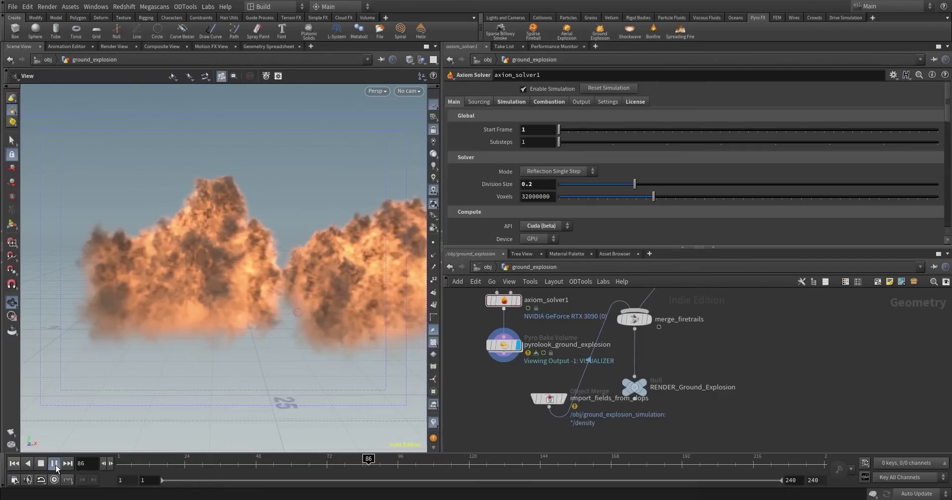
pyautogui.click(55, 463)
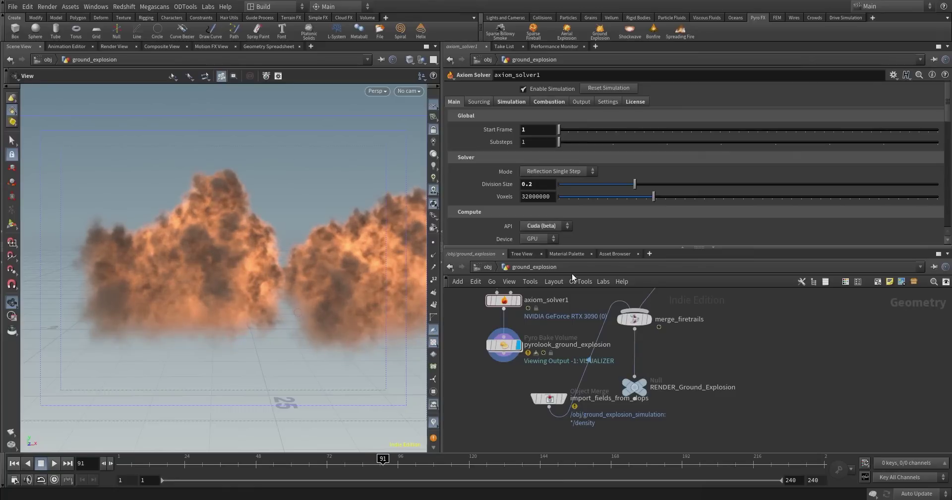
# At object level, place a box on the empty ground beside the explosion.
pyautogui.moveTo(350, 287); pyautogui.dragTo(182, 229)
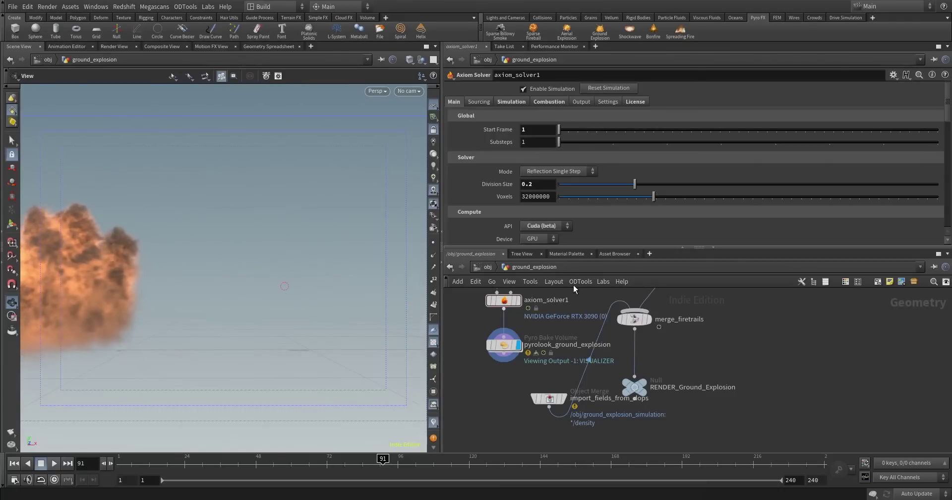
pyautogui.click(487, 266)
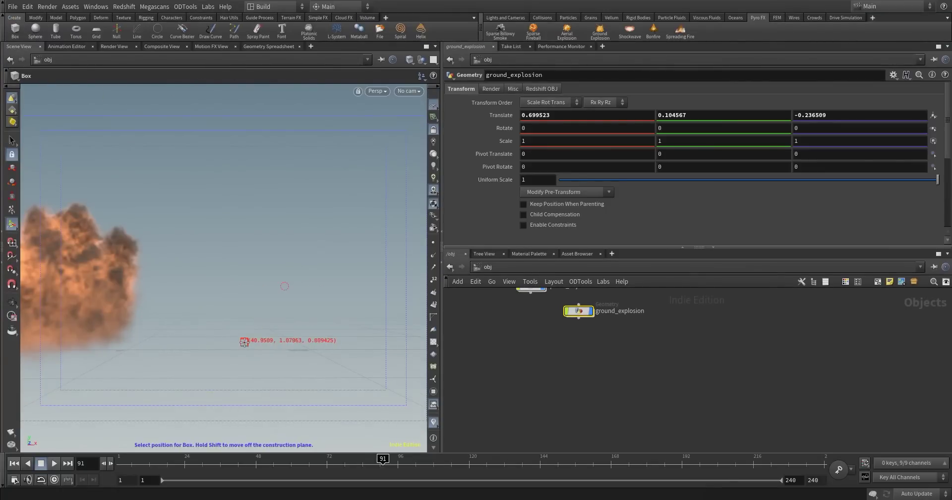
pyautogui.click(244, 341)
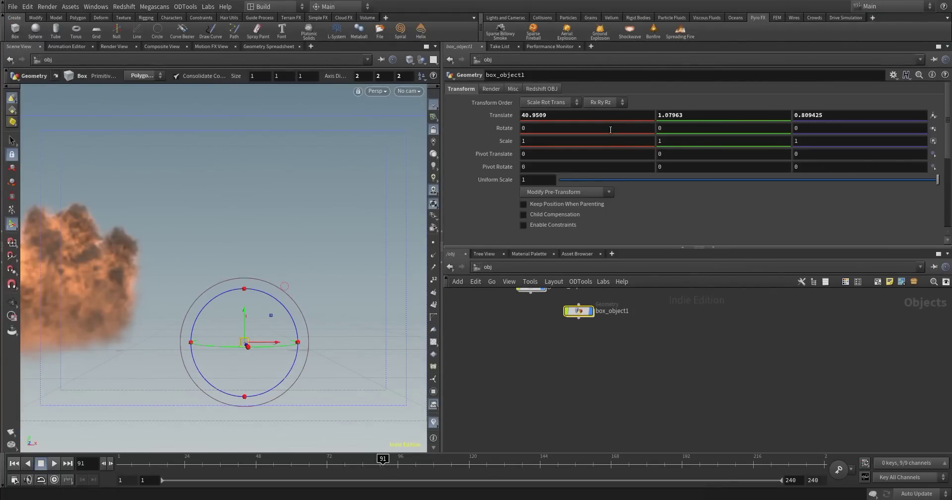
# Place the Bonfire preset at the box and advance its simulation to frame 38.
pyautogui.click(652, 32)
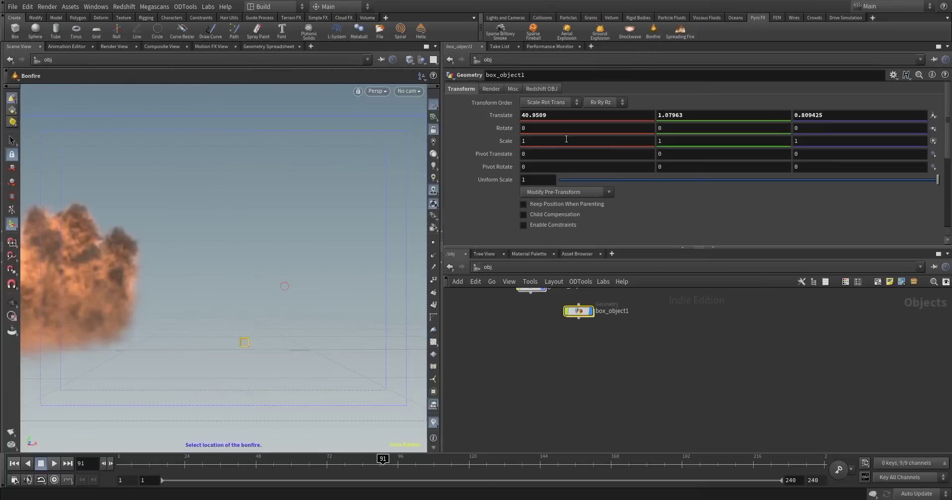
pyautogui.click(248, 341)
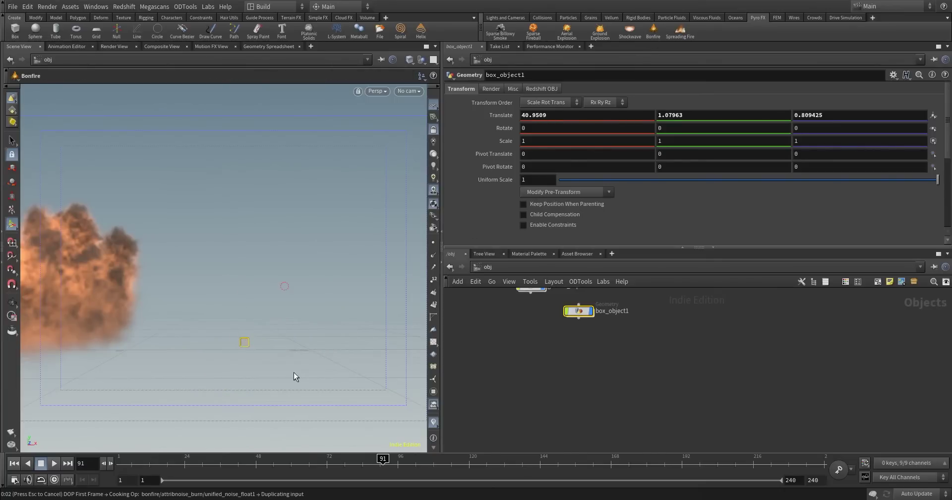
pyautogui.moveTo(229, 336)
pyautogui.mouseDown()
pyautogui.moveTo(240, 340)
pyautogui.moveTo(245, 322)
pyautogui.moveTo(227, 367)
pyautogui.mouseUp()
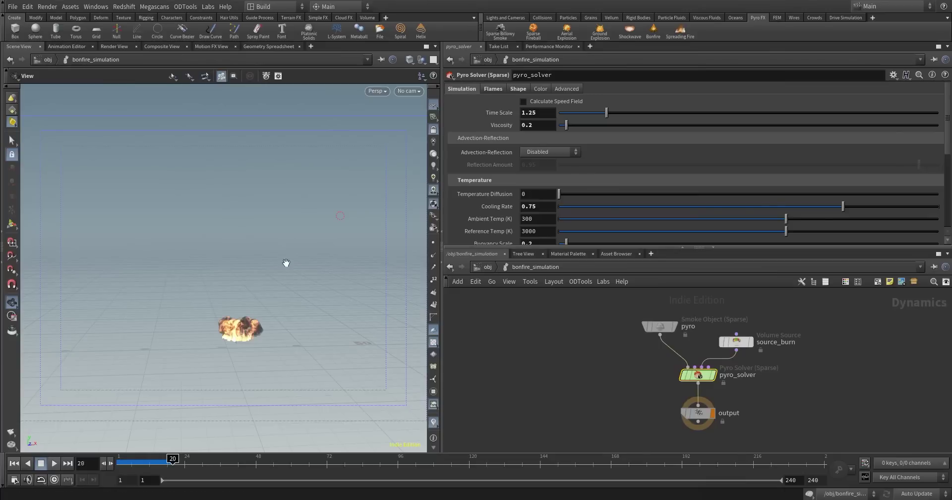
pyautogui.click(226, 464)
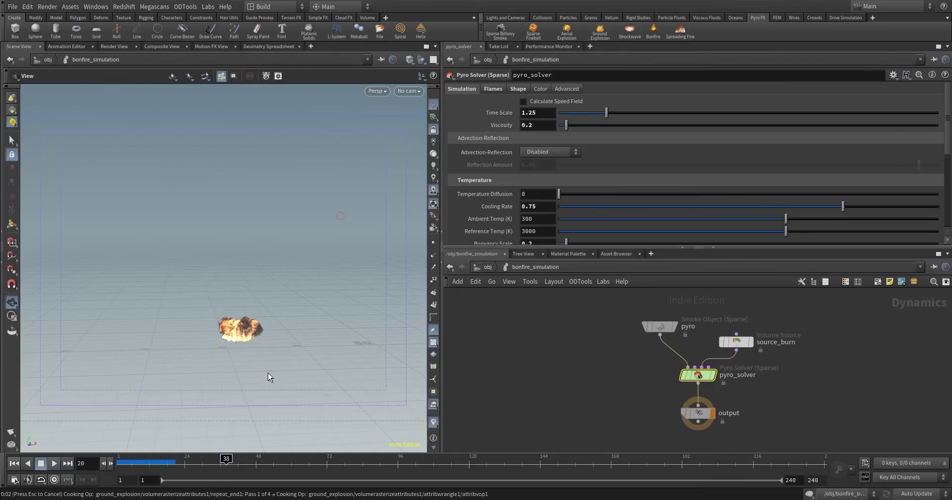
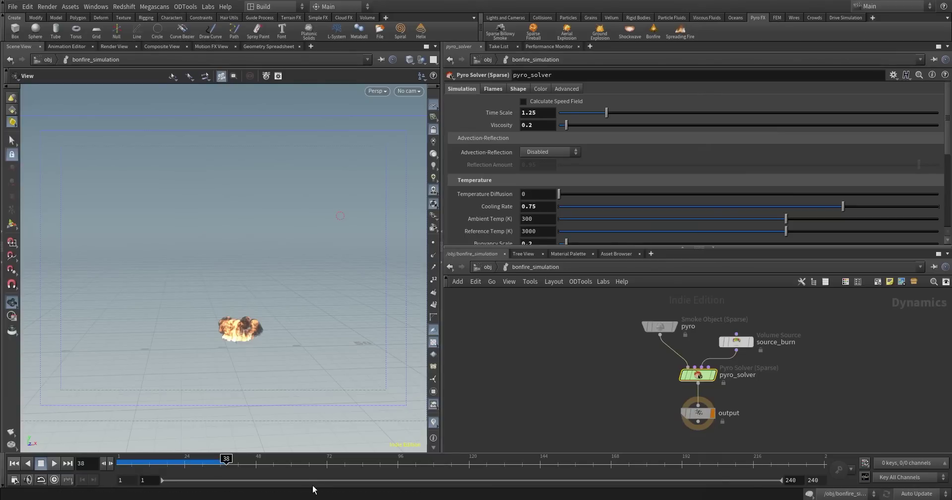
# Return to object level and delete the bonfire's DOP simulation network.
pyautogui.click(488, 266)
pyautogui.click(576, 311)
pyautogui.press('Delete')
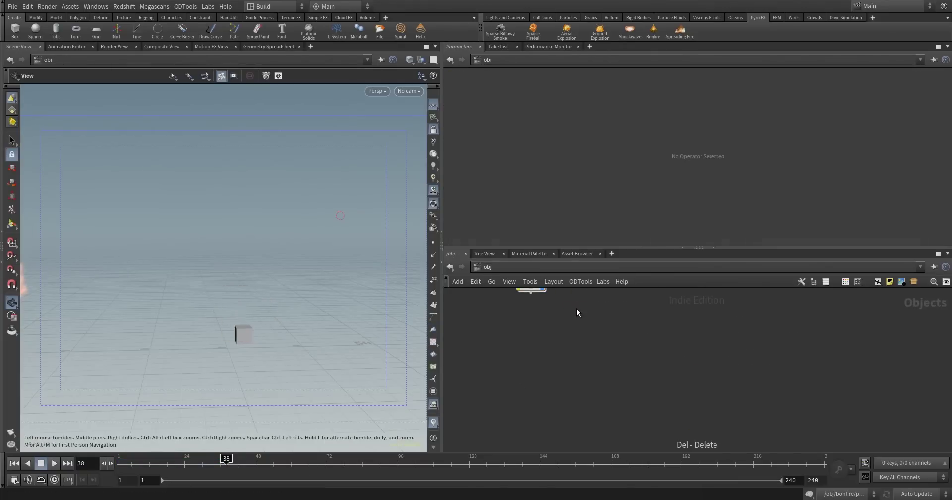
pyautogui.hotkey('ctrl', 'z')
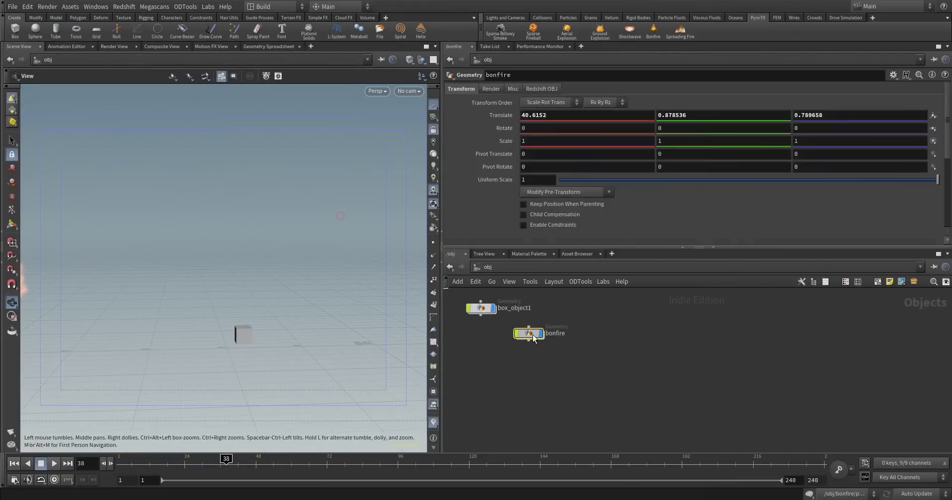
# Inside the bonfire network, separate volumerasterizeattributes from import_fields_from_dops, pyrolook and RENDER_Bonfire to make room for a new solver.
pyautogui.doubleClick(540, 337)
pyautogui.scroll(5, 569, 349)
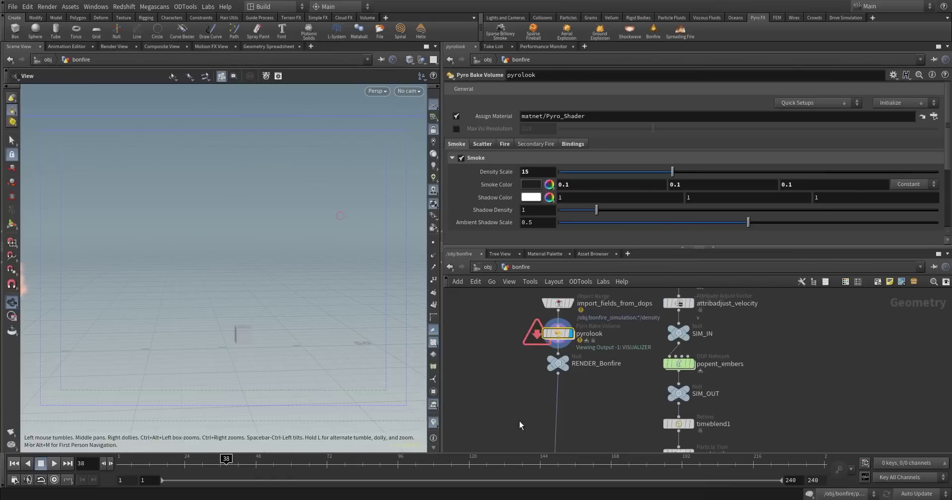
pyautogui.moveTo(529, 367); pyautogui.dragTo(519, 409, button='middle')
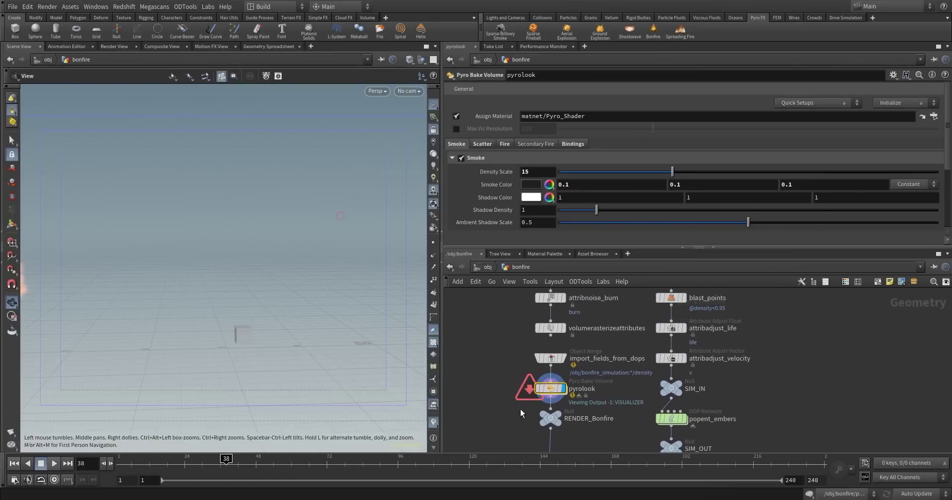
pyautogui.moveTo(583, 397); pyautogui.dragTo(484, 286, button='middle')
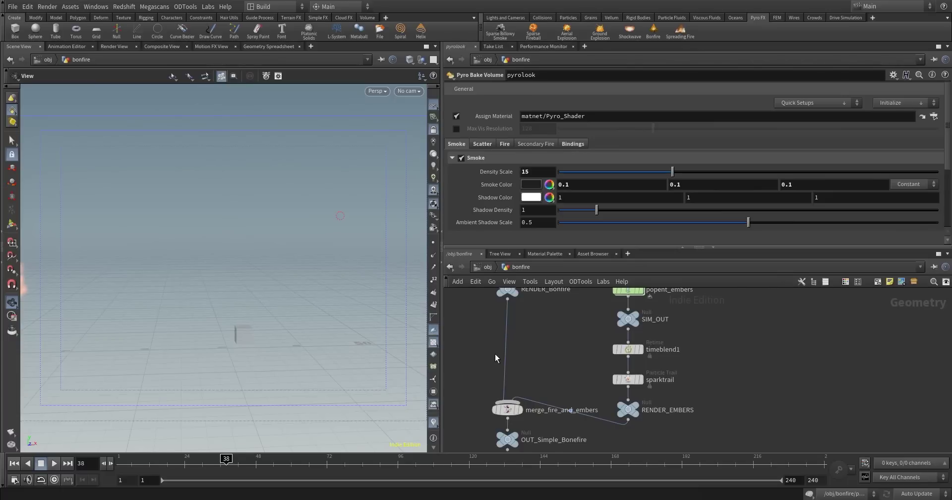
pyautogui.moveTo(495, 353)
pyautogui.mouseDown(button='middle')
pyautogui.moveTo(513, 310)
pyautogui.moveTo(497, 342)
pyautogui.moveTo(508, 349)
pyautogui.mouseUp(button='middle')
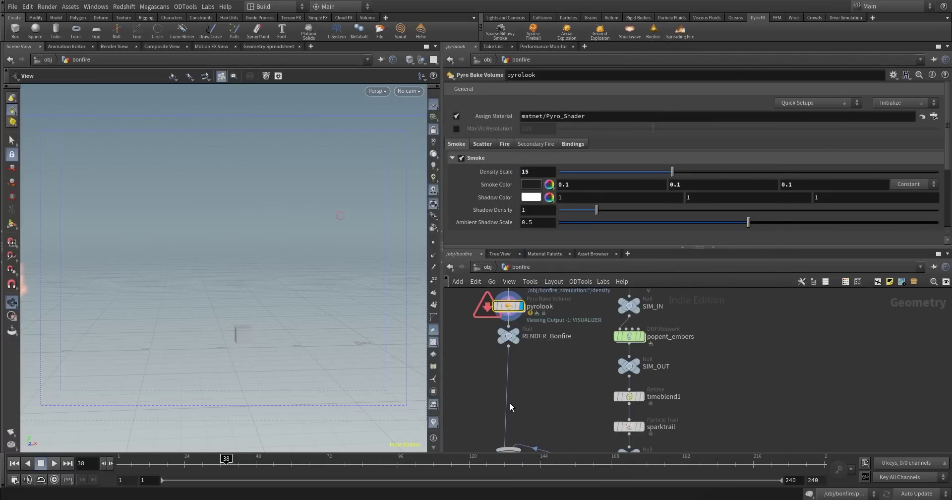
pyautogui.moveTo(510, 403); pyautogui.dragTo(515, 480, button='middle')
pyautogui.scroll(-3, 545, 395)
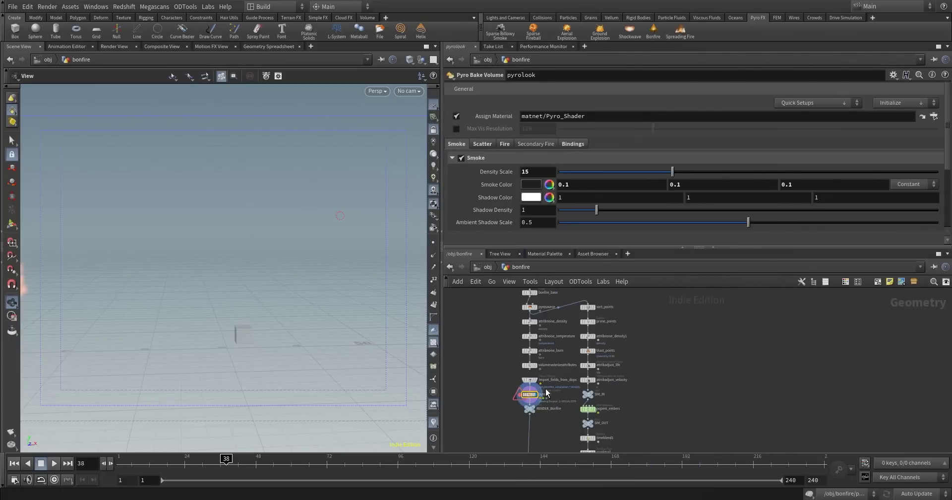
pyautogui.scroll(3, 545, 391)
pyautogui.moveTo(697, 354); pyautogui.dragTo(799, 328, button='middle')
pyautogui.moveTo(583, 292); pyautogui.dragTo(678, 423)
pyautogui.keyDown('ctrl'); pyautogui.click(493, 320); pyautogui.keyUp('ctrl')
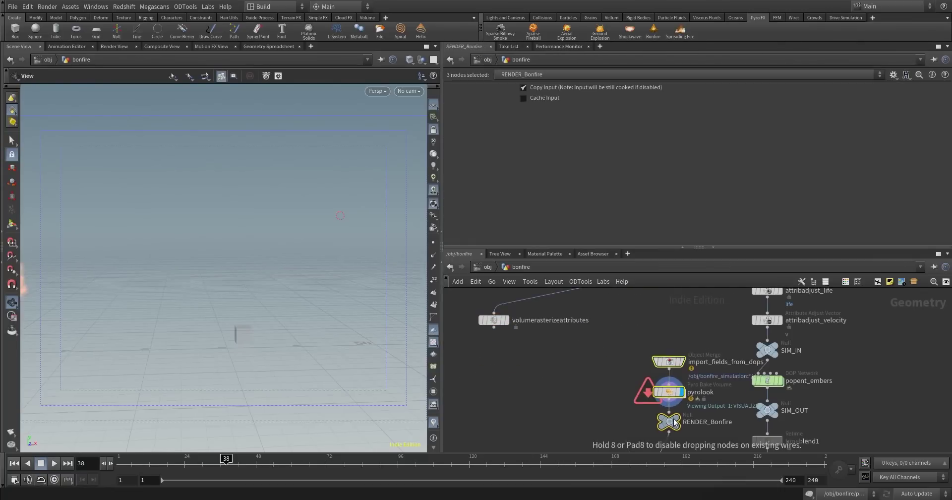
# Add an Axiom Solver below volumerasterizeattributes, fed by that node's output.
pyautogui.click(494, 327)
pyautogui.press('Tab')
pyautogui.write('ax')
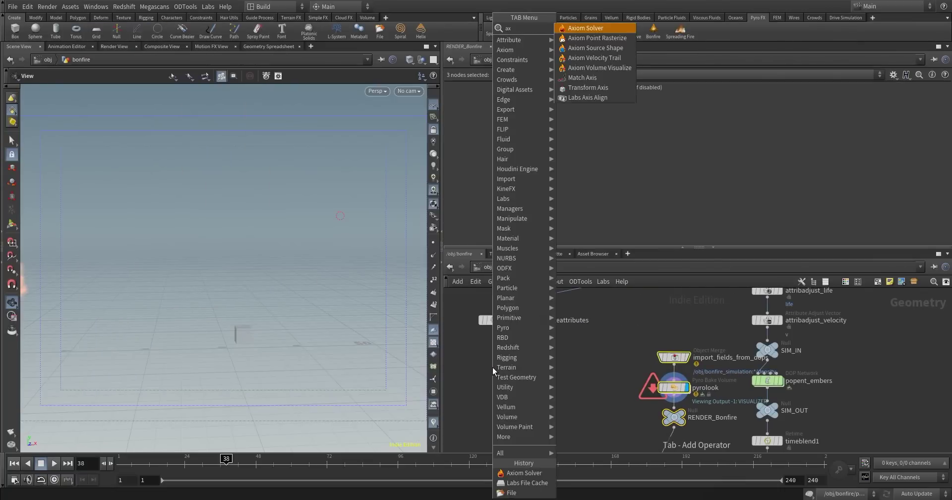
pyautogui.press('Escape')
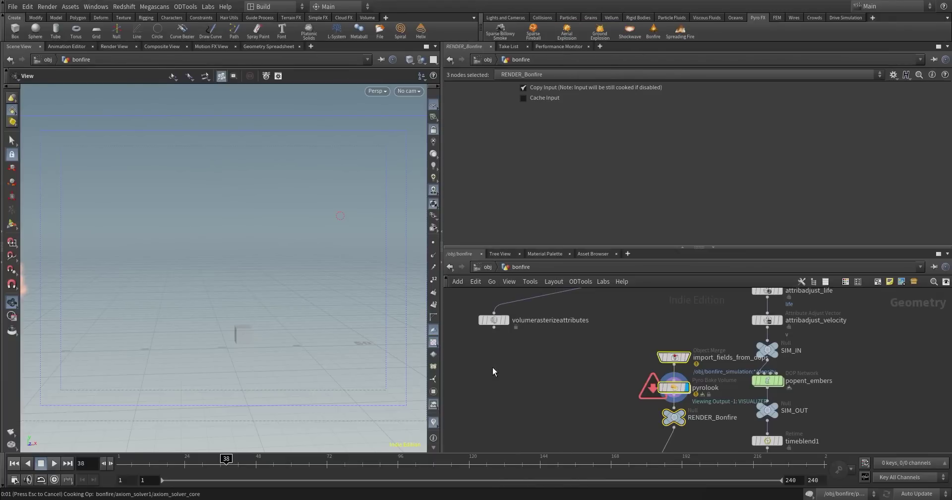
pyautogui.click(492, 370)
# Display the bonfire's Axiom Solver and play its simulation from the first frame to frame 18.
pyautogui.click(14, 462)
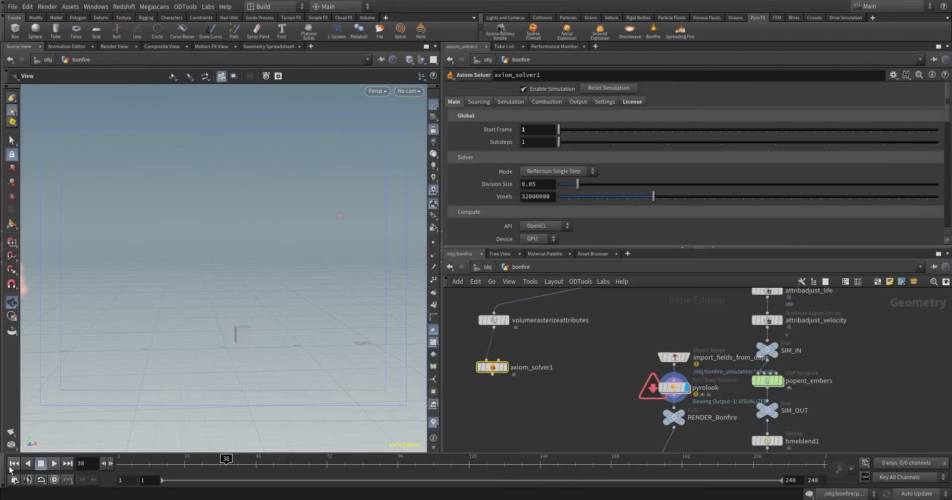
pyautogui.click(505, 367)
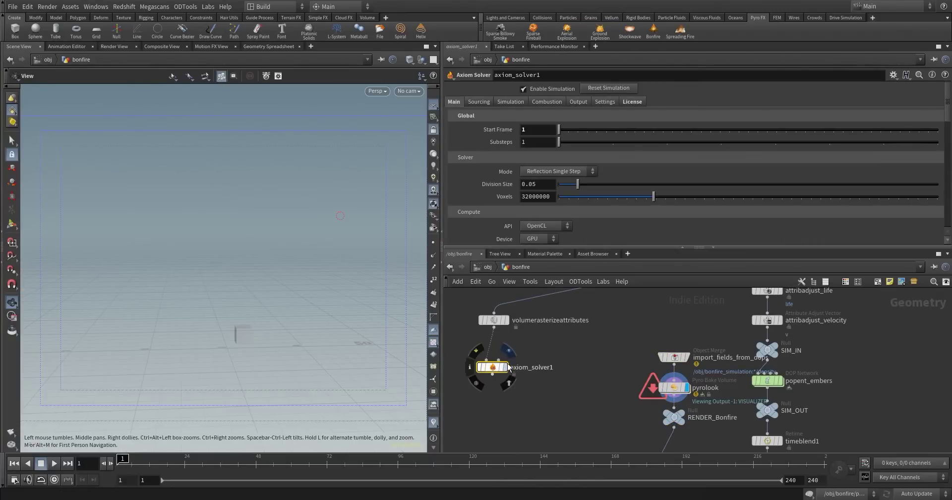
pyautogui.click(54, 463)
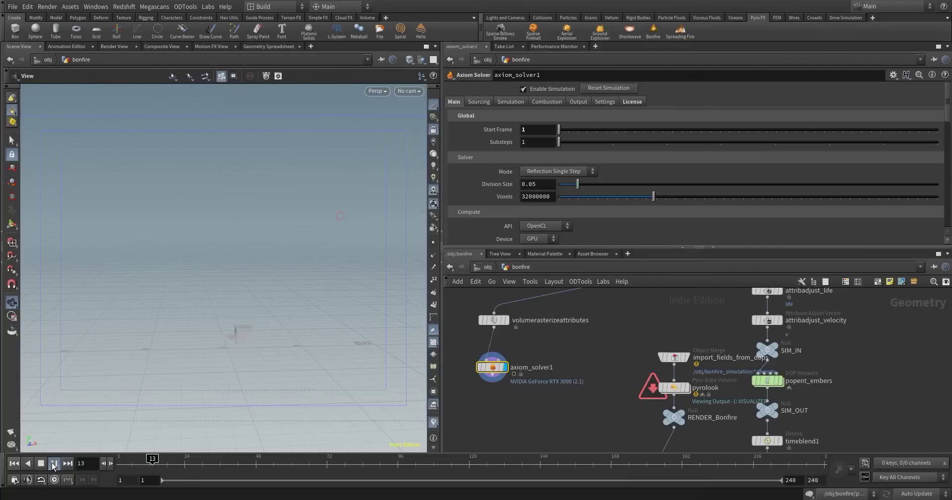
pyautogui.click(54, 463)
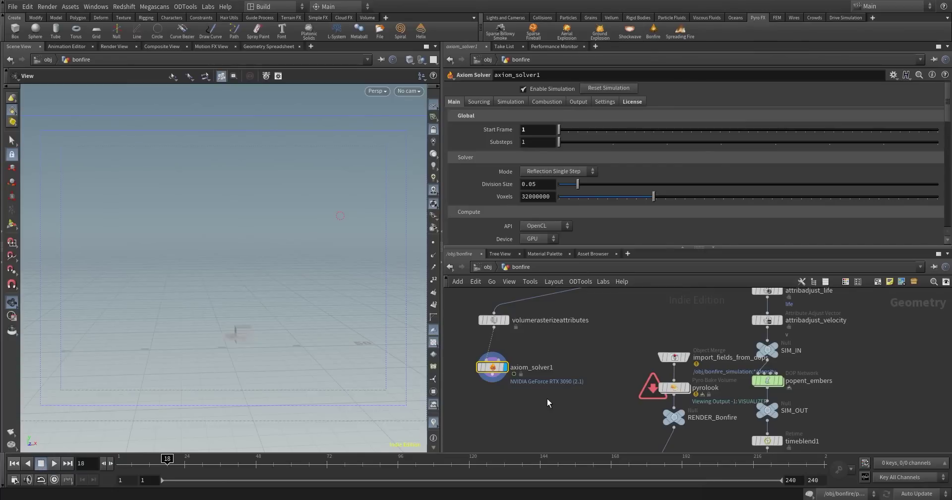
# Examine the shaded bonfire flame at frame 83 and the embers branch down to its merge and output nodes.
pyautogui.moveTo(493, 371)
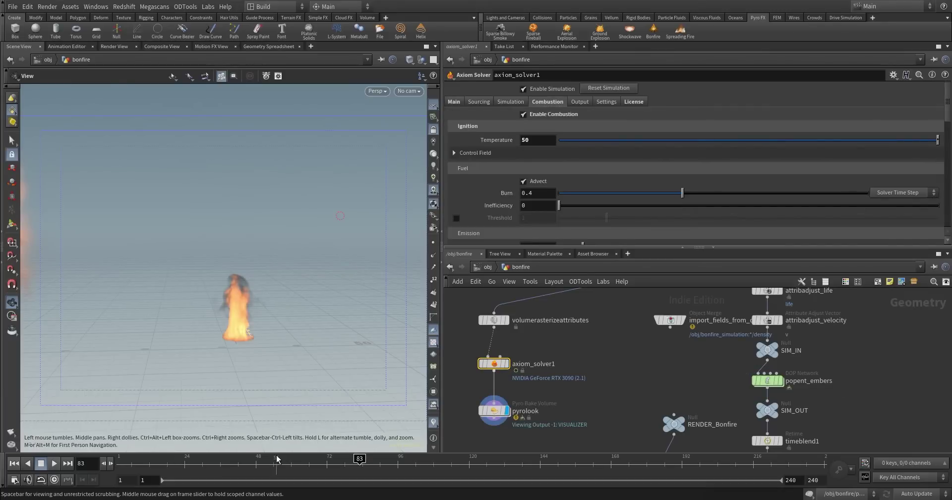
pyautogui.moveTo(251, 355); pyautogui.dragTo(347, 296)
pyautogui.moveTo(657, 396); pyautogui.dragTo(602, 328, button='middle')
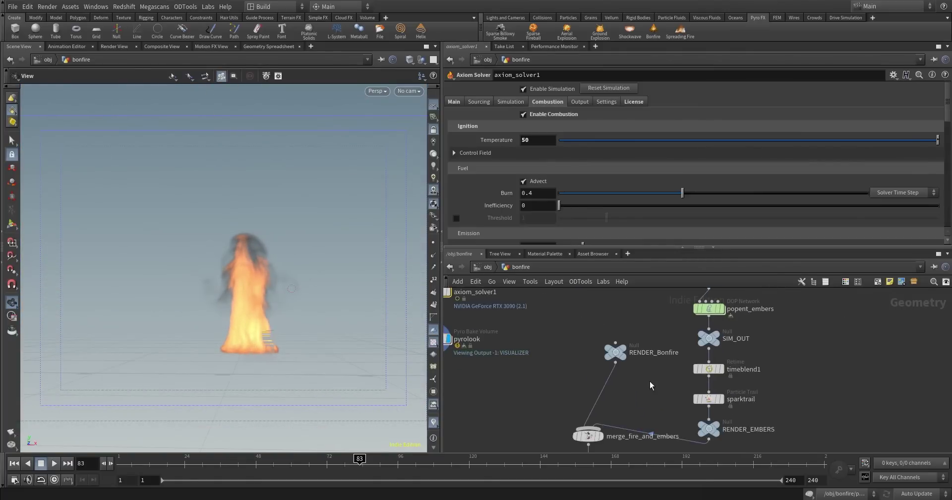
pyautogui.moveTo(669, 413); pyautogui.dragTo(664, 333, button='middle')
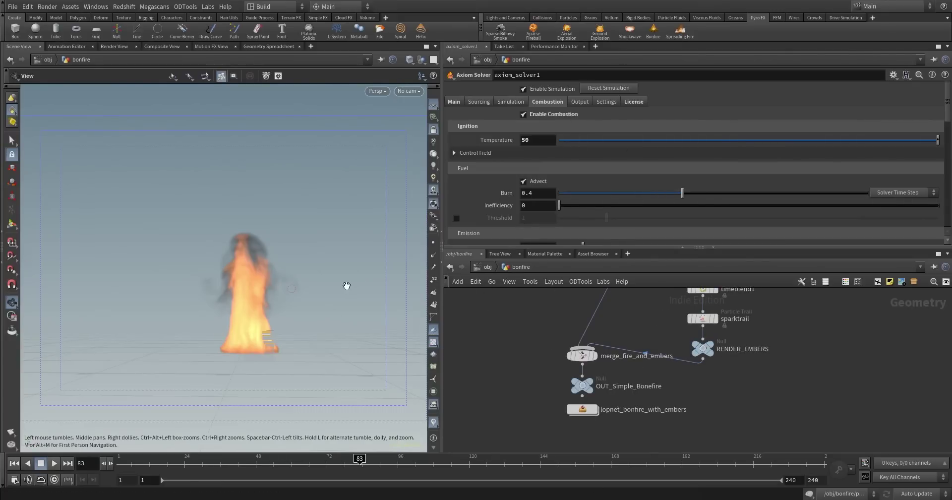
# Widen the viewport, place the Shockwave preset on the empty ground beside the bonfire and stop its playback at frame 12.
pyautogui.moveTo(321, 287); pyautogui.dragTo(216, 302, button='middle')
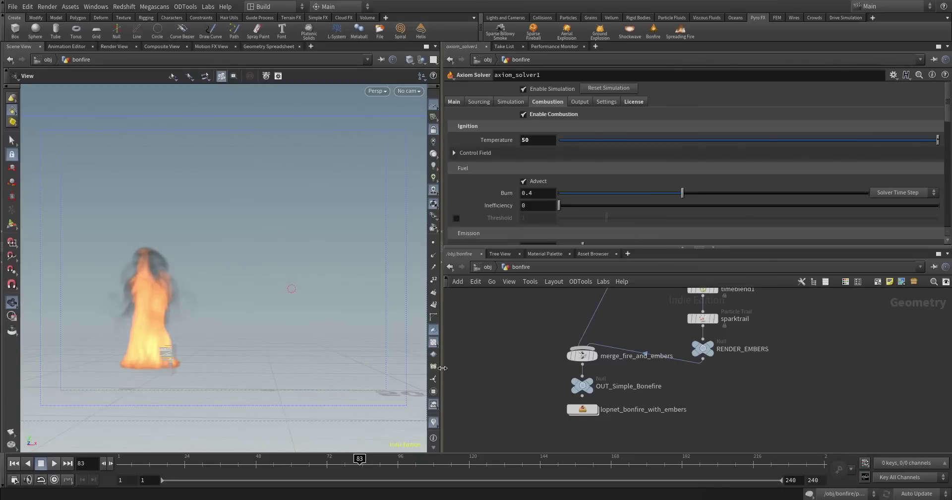
pyautogui.moveTo(443, 364); pyautogui.dragTo(595, 365)
pyautogui.moveTo(362, 311)
pyautogui.mouseDown()
pyautogui.moveTo(396, 323)
pyautogui.moveTo(394, 366)
pyautogui.moveTo(382, 323)
pyautogui.moveTo(356, 315)
pyautogui.mouseUp()
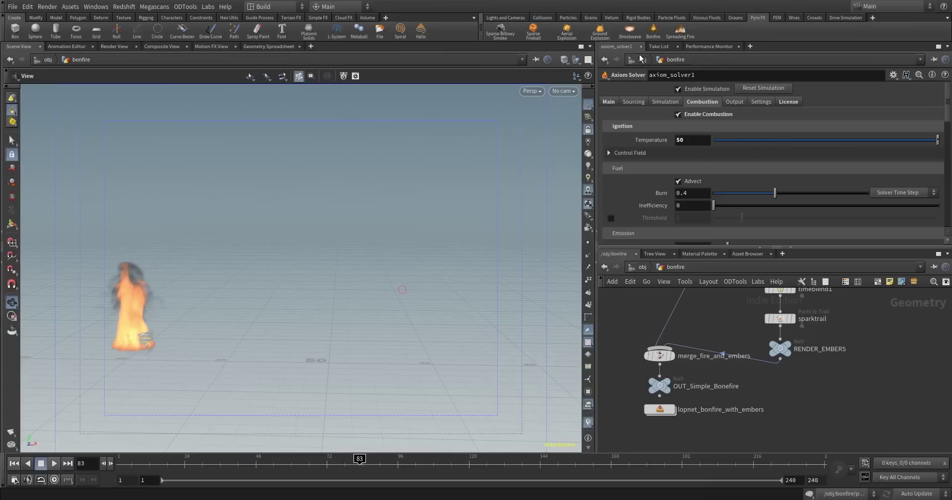
pyautogui.moveTo(437, 278); pyautogui.dragTo(288, 285)
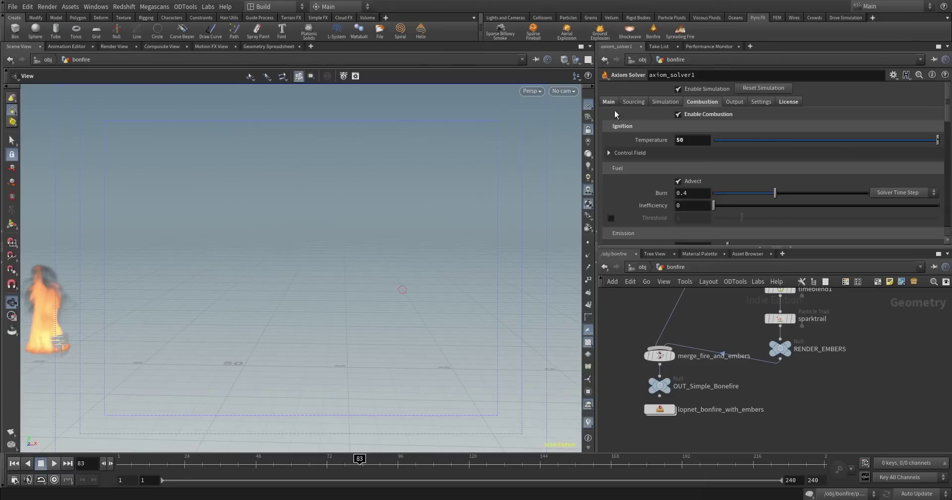
pyautogui.click(628, 30)
pyautogui.press('Return')
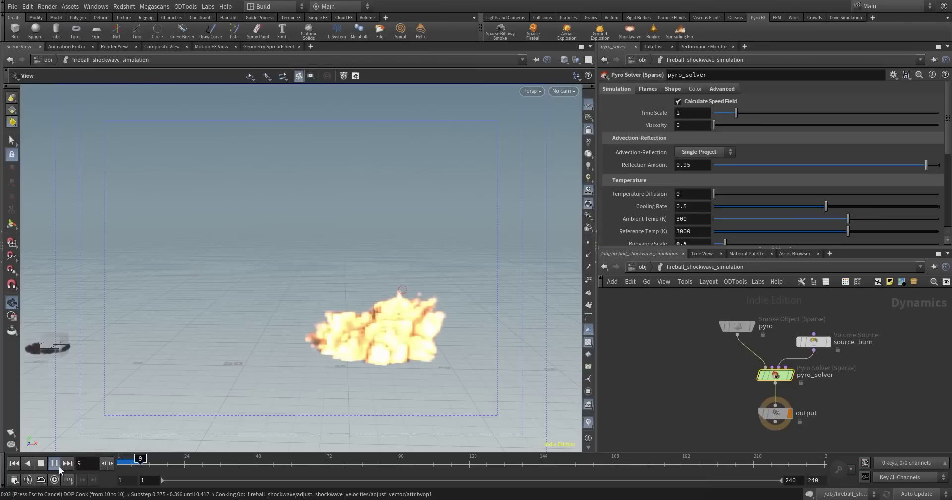
pyautogui.click(55, 463)
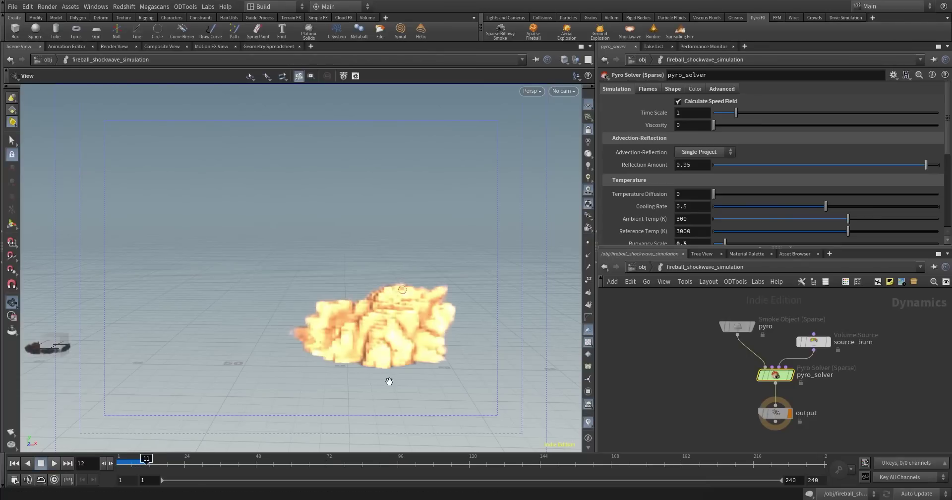
# Delete the fireball_shockwave_simulation network at object level and open the fireball_shockwave geometry network.
pyautogui.click(640, 269)
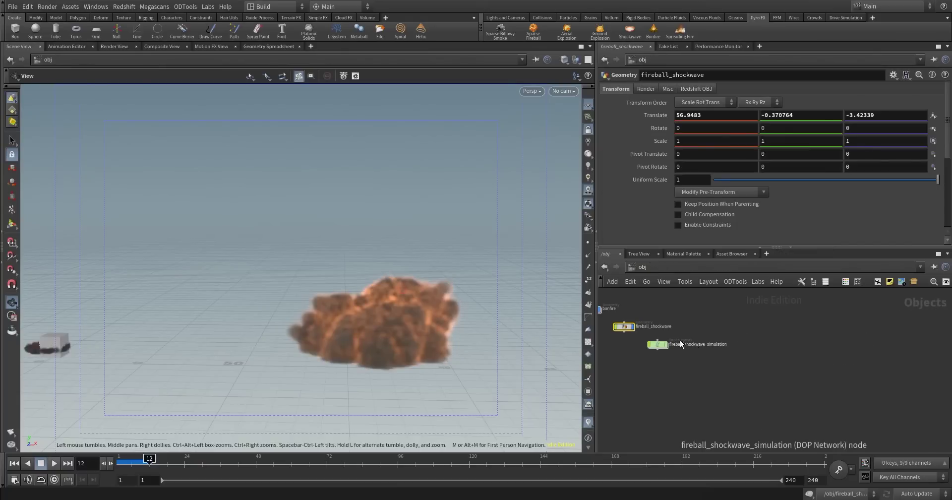
pyautogui.click(658, 344)
pyautogui.press('Delete')
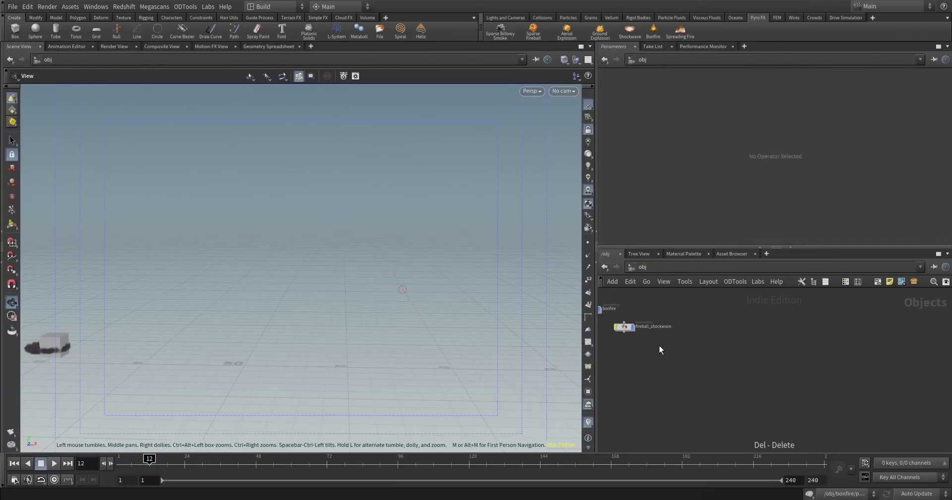
pyautogui.doubleClick(624, 327)
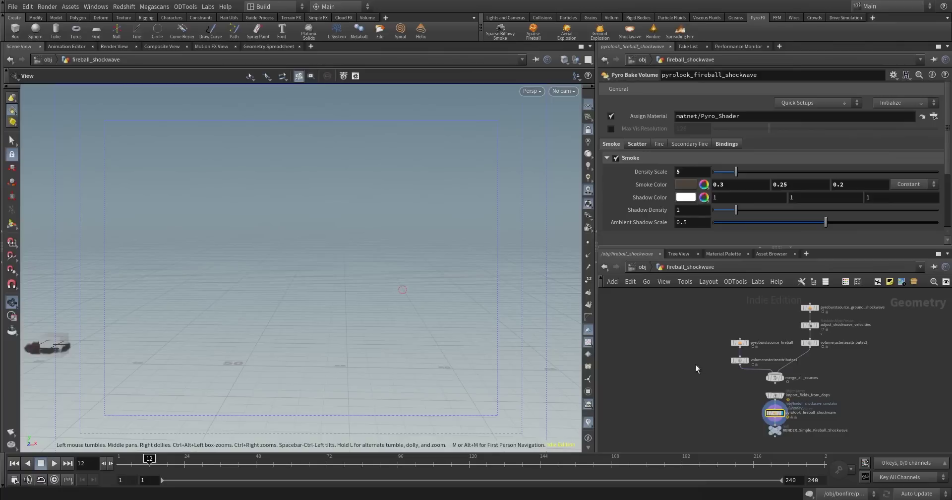
# Move the import_fields_from_dops, pyrolook and RENDER nodes aside and wire an Axiom Solver to the merge_all_sources output.
pyautogui.moveTo(678, 376); pyautogui.dragTo(676, 349, button='middle')
pyautogui.moveTo(702, 371); pyautogui.dragTo(704, 422)
pyautogui.moveTo(682, 326); pyautogui.dragTo(829, 430)
pyautogui.scroll(3, 717, 335)
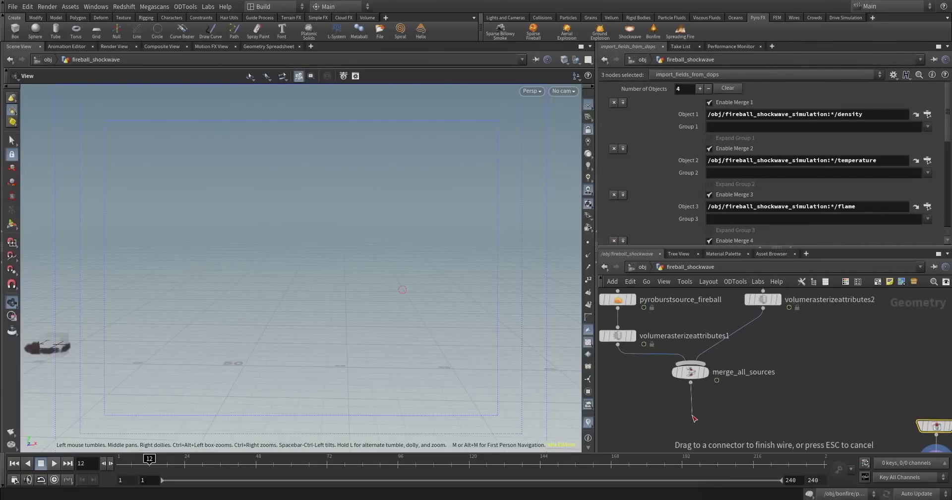
pyautogui.press('Tab')
pyautogui.press('Escape')
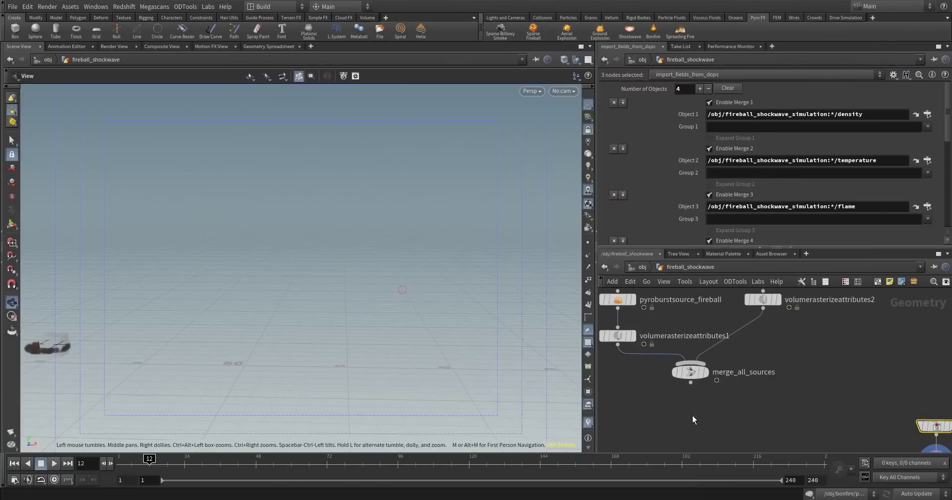
pyautogui.click(693, 417)
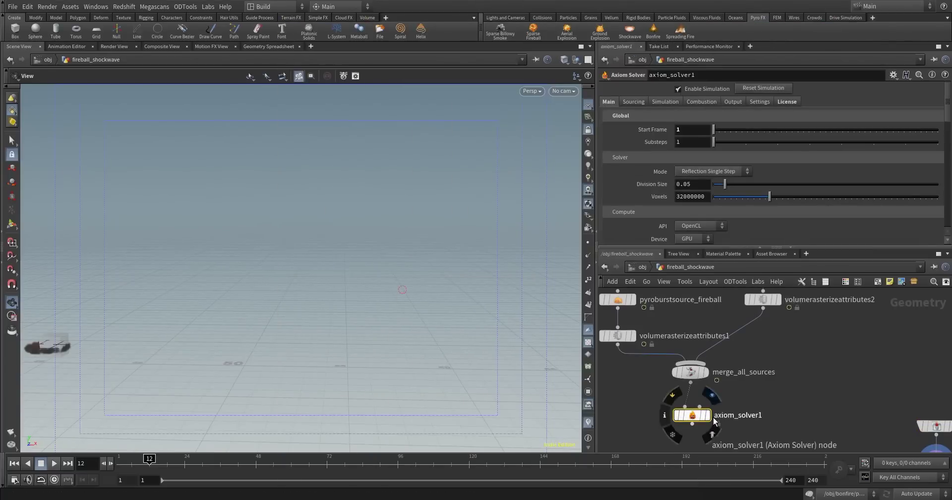
# Display the shockwave's Axiom Solver and play its simulation from the first frame to frame 29.
pyautogui.click(14, 463)
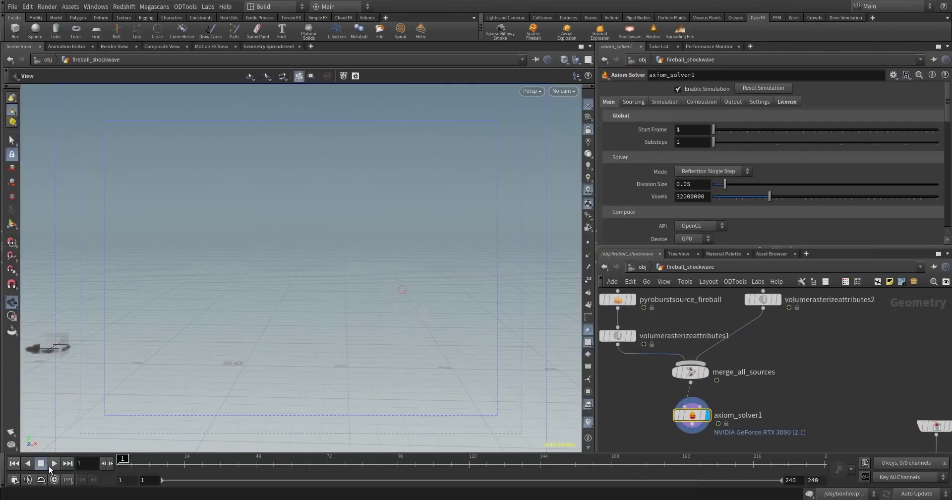
pyautogui.click(54, 463)
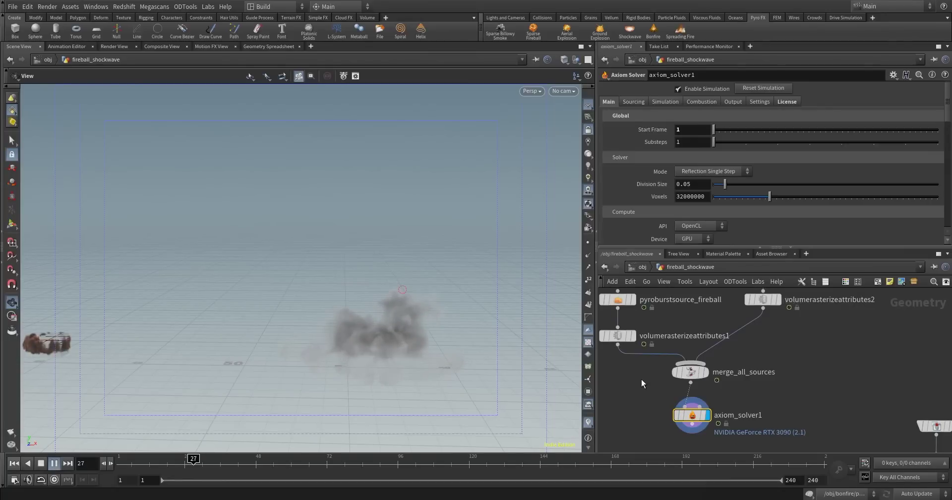
pyautogui.moveTo(766, 386); pyautogui.dragTo(706, 334, button='middle')
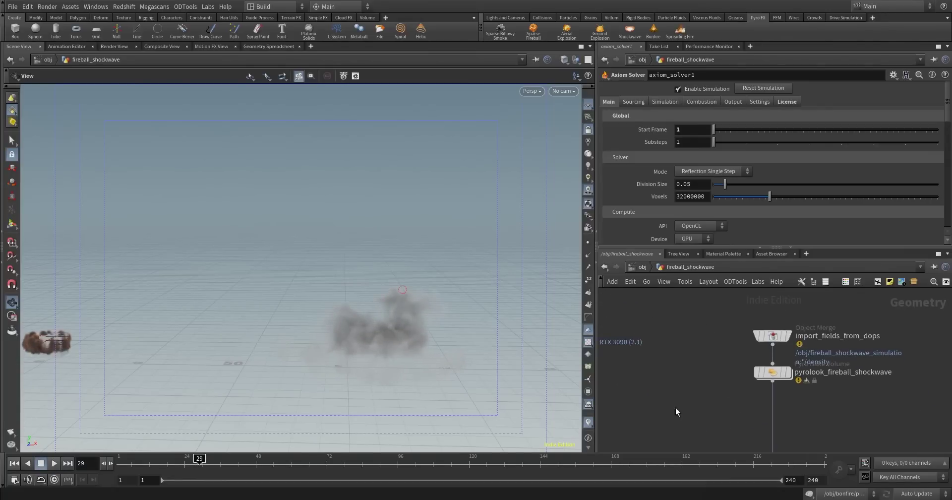
# Move the import_fields_from_dops, pyrolook_fireball_shockwave and RENDER nodes directly below axiom_solver1.
pyautogui.scroll(-4, 719, 364)
pyautogui.moveTo(696, 307); pyautogui.dragTo(621, 431)
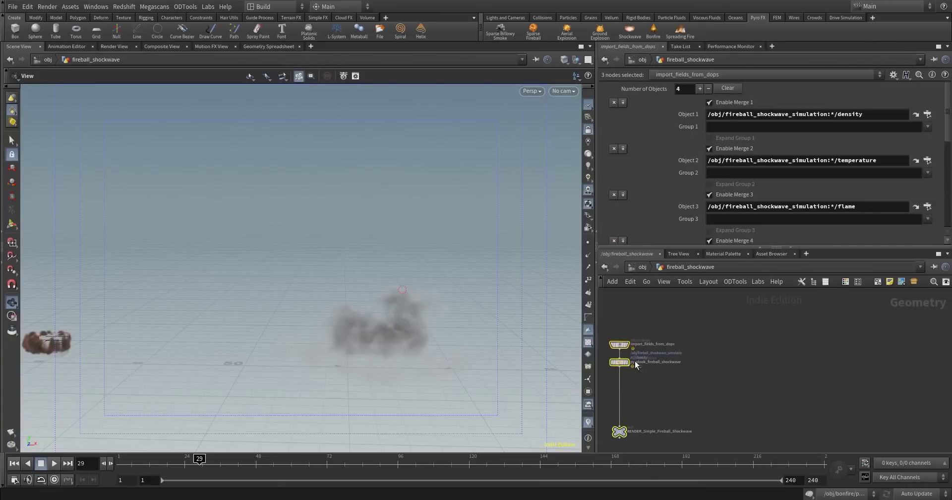
pyautogui.moveTo(641, 321); pyautogui.dragTo(729, 421, button='middle')
pyautogui.scroll(3, 619, 429)
pyautogui.moveTo(726, 428); pyautogui.dragTo(650, 406)
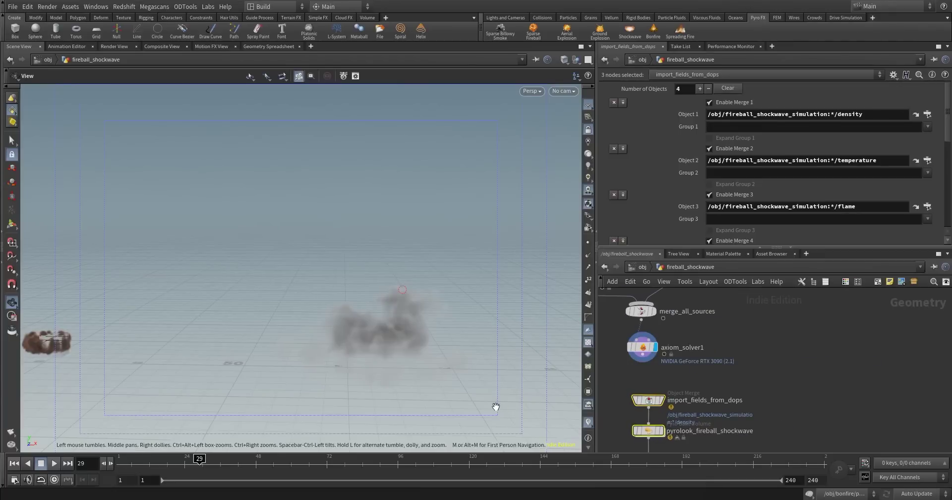
# Frame the large explosion clouds and the small fire beside them together in the scene view.
pyautogui.moveTo(367, 342); pyautogui.dragTo(395, 401)
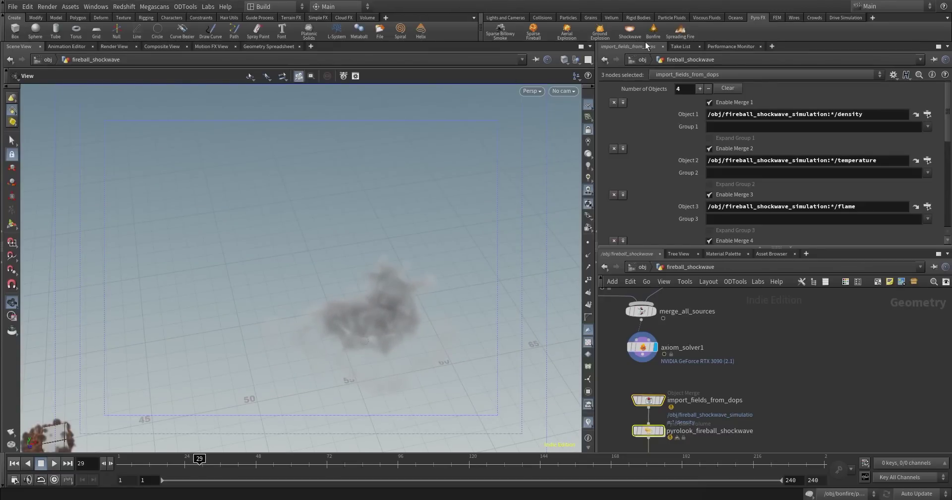
pyautogui.moveTo(333, 285); pyautogui.dragTo(385, 261, button='middle')
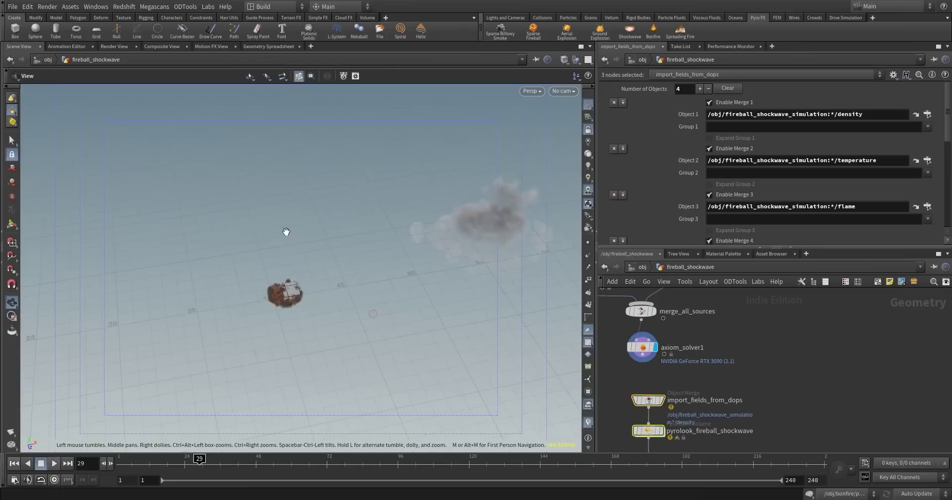
pyautogui.scroll(10, 304, 251)
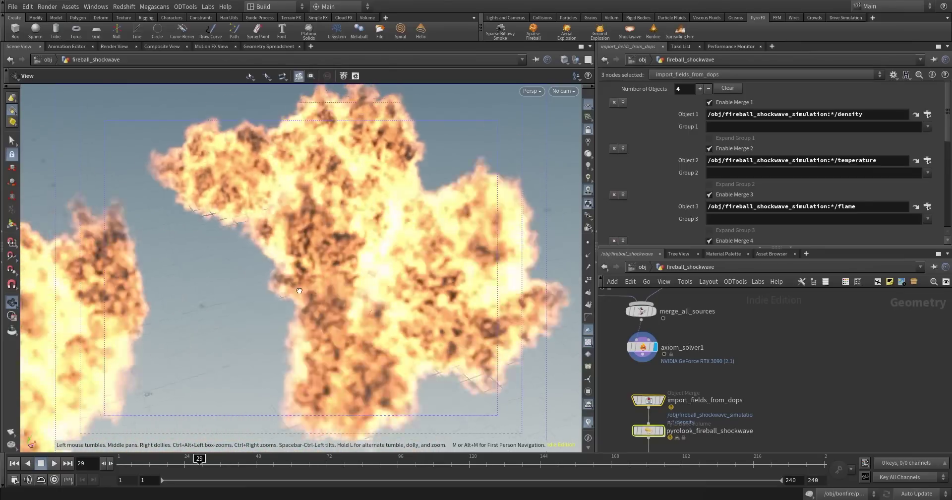
pyautogui.scroll(-10, 299, 290)
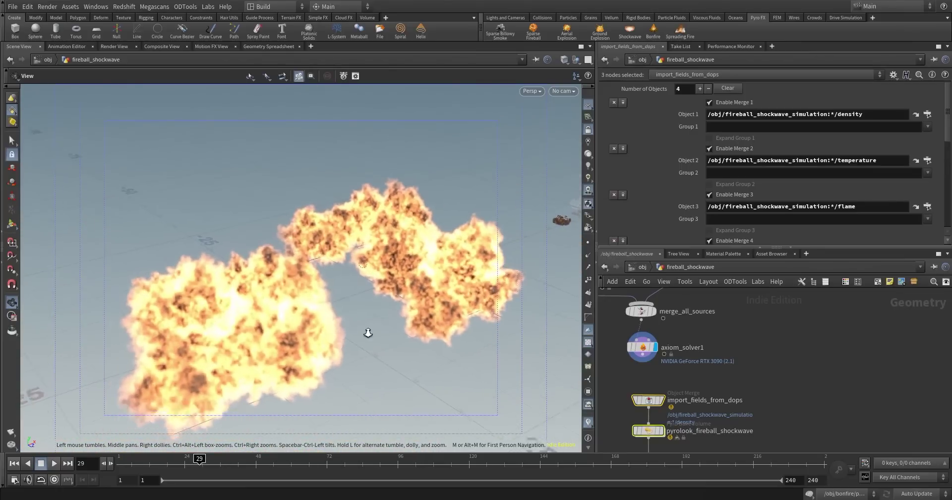
pyautogui.moveTo(368, 333)
pyautogui.mouseDown()
pyautogui.moveTo(334, 310)
pyautogui.moveTo(355, 347)
pyautogui.moveTo(376, 342)
pyautogui.mouseUp()
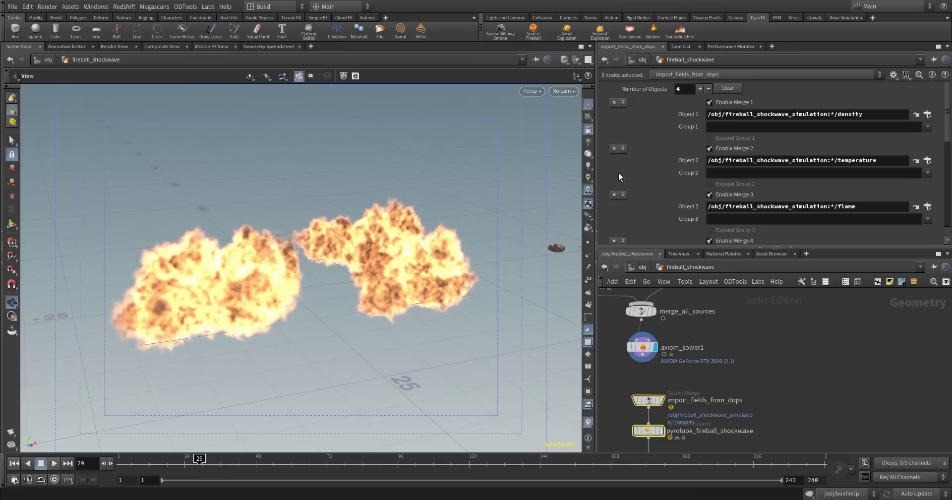
# Open the stage network and add a Scene Import (All) node to bring in the object-level scene.
pyautogui.click(637, 266)
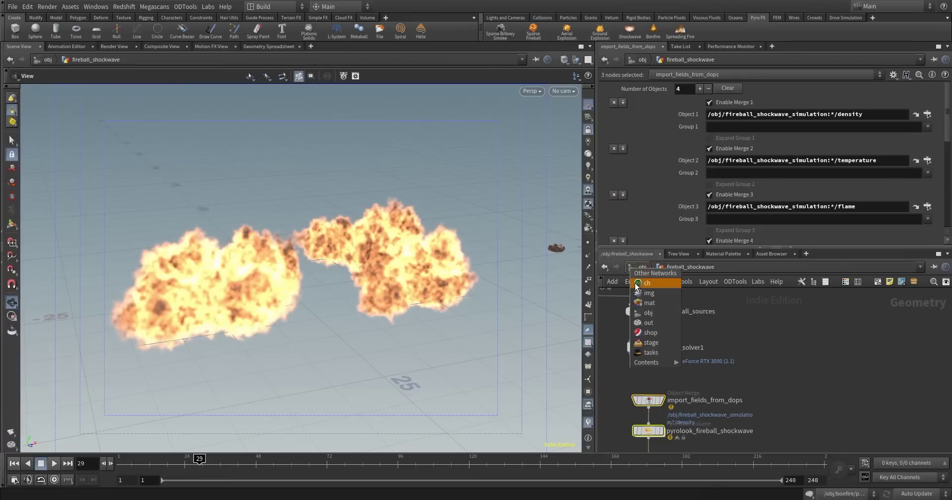
pyautogui.click(641, 343)
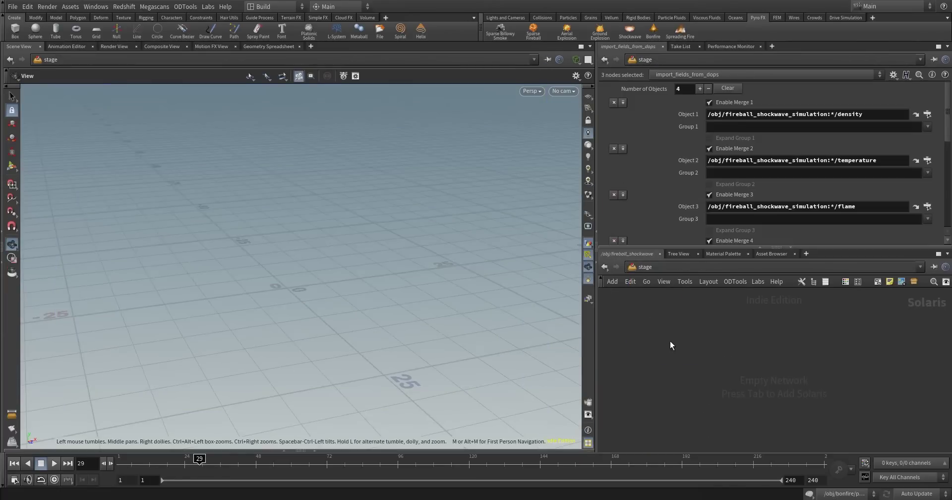
pyautogui.press('Tab')
pyautogui.write('im')
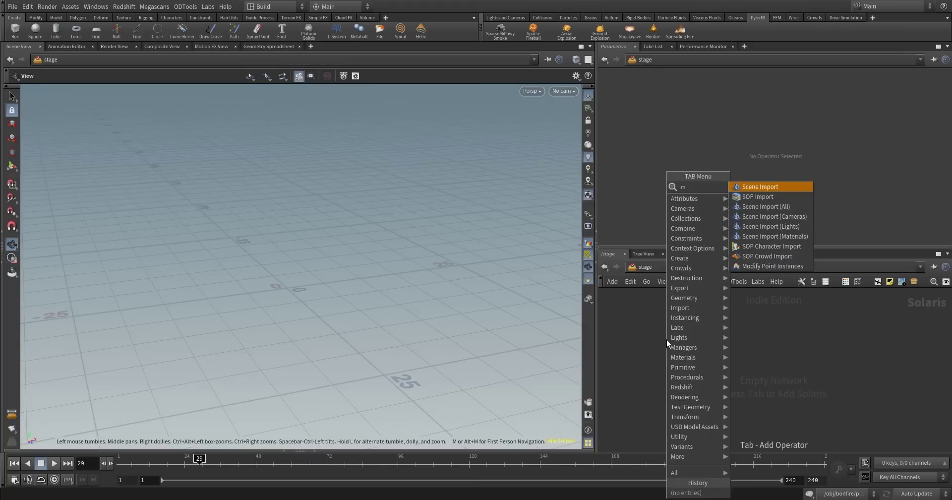
pyautogui.click(745, 207)
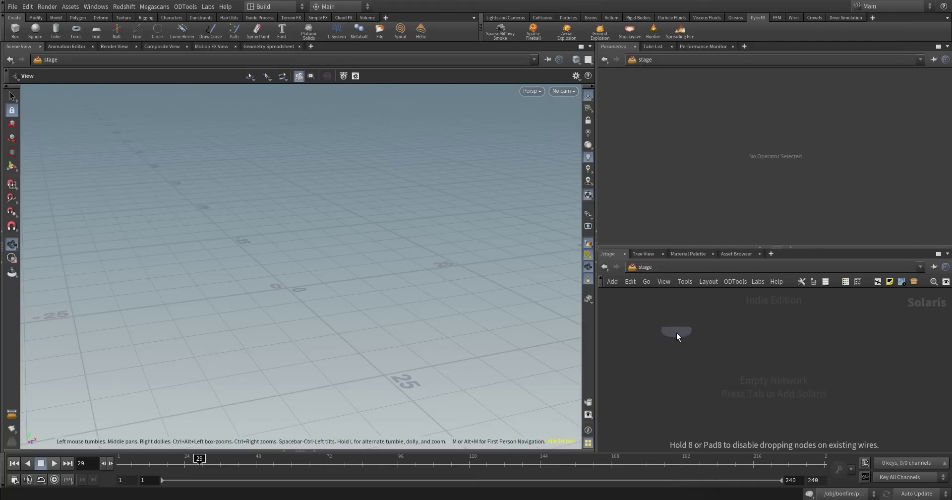
pyautogui.click(676, 333)
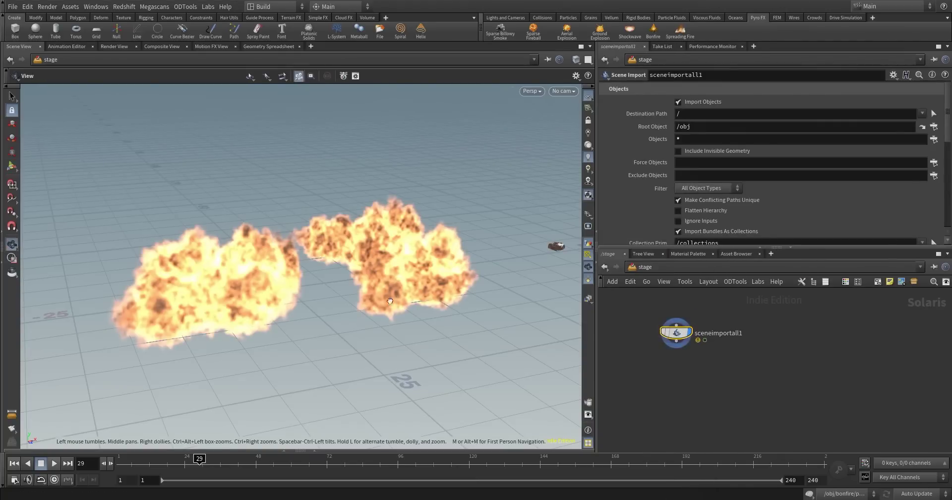
pyautogui.keyDown('alt'); pyautogui.moveTo(390, 301); pyautogui.dragTo(496, 303); pyautogui.keyUp('alt')
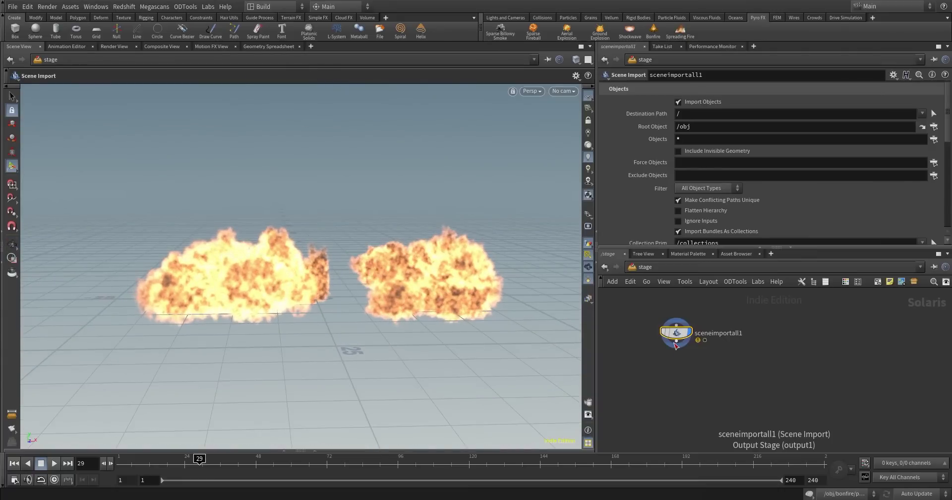
# Create a new camera from the current view at object level and return to the stage network.
pyautogui.click(646, 281)
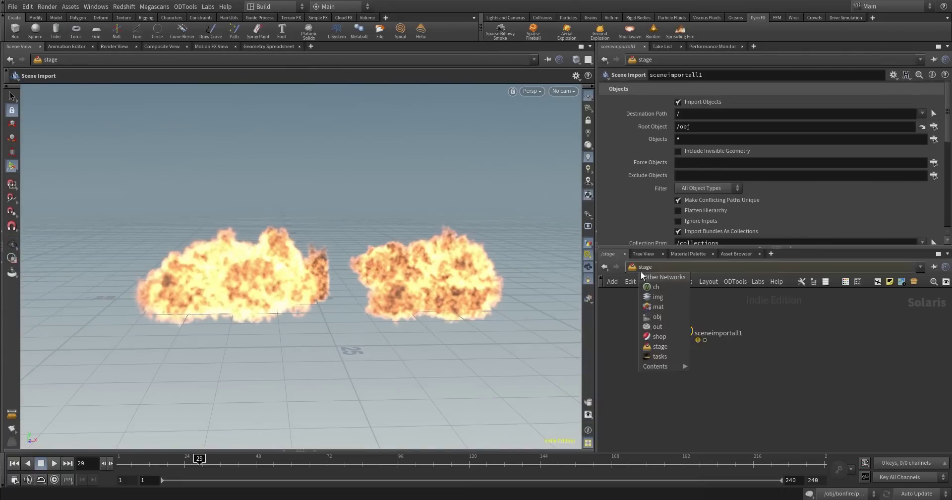
pyautogui.click(651, 321)
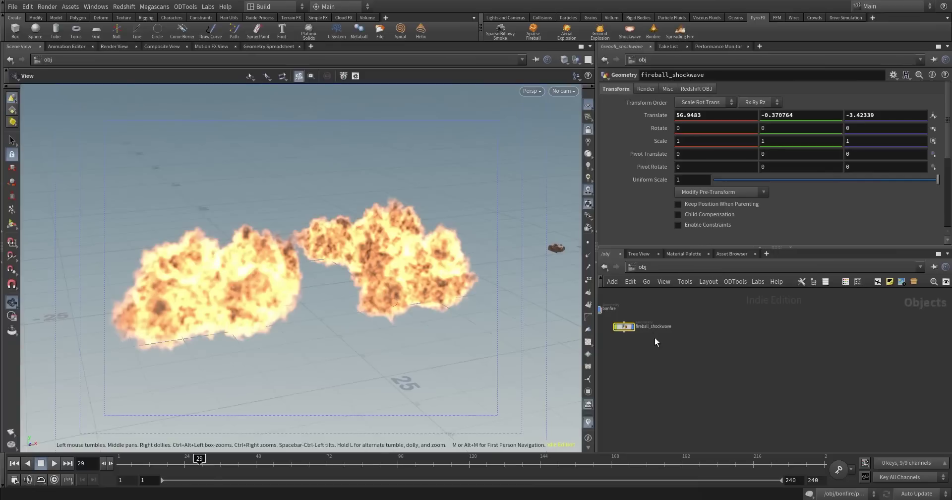
pyautogui.click(567, 92)
pyautogui.click(575, 121)
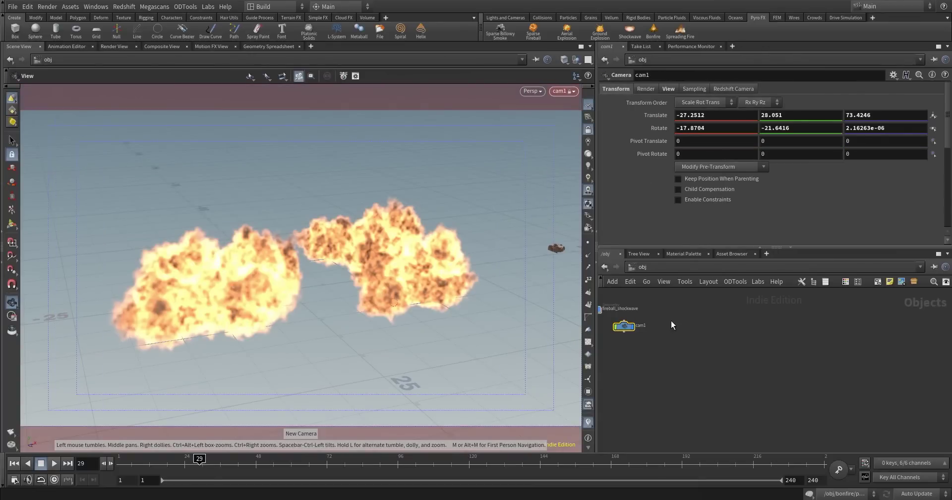
pyautogui.click(648, 267)
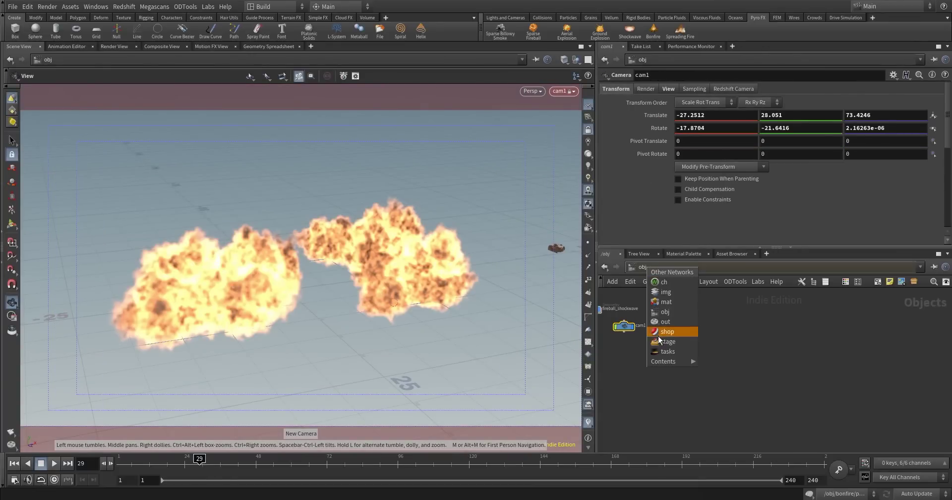
pyautogui.click(659, 341)
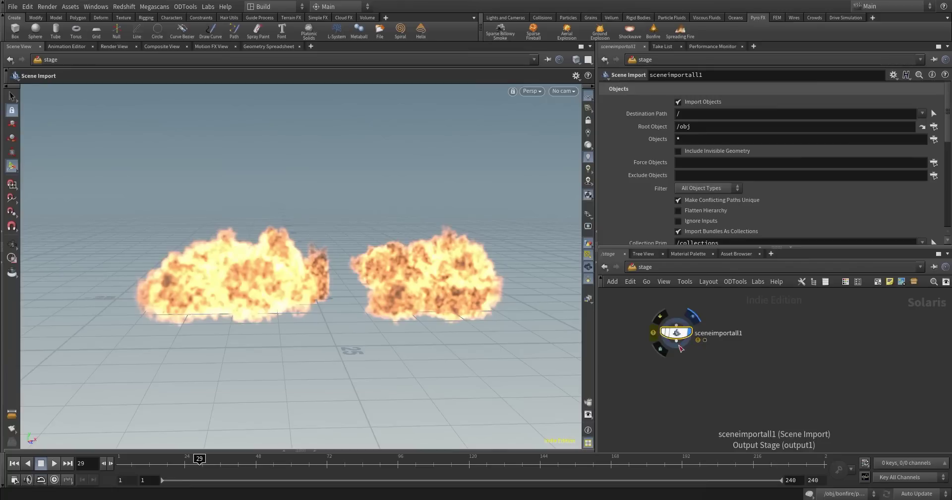
# Add a Scene Import (Cameras) node connected to the output of sceneimportall1.
pyautogui.press('Tab')
pyautogui.write('sop')
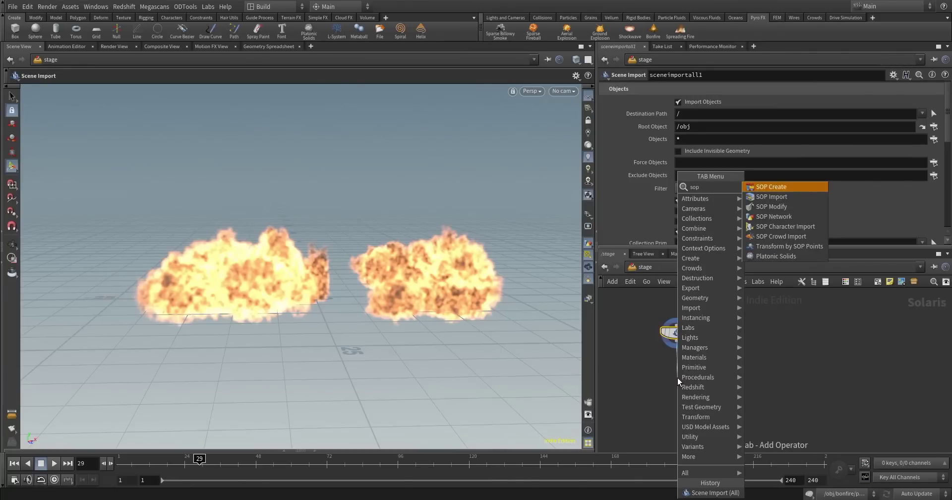
pyautogui.press('BackSpace')
pyautogui.press('BackSpace')
pyautogui.press('BackSpace')
pyautogui.write('sc')
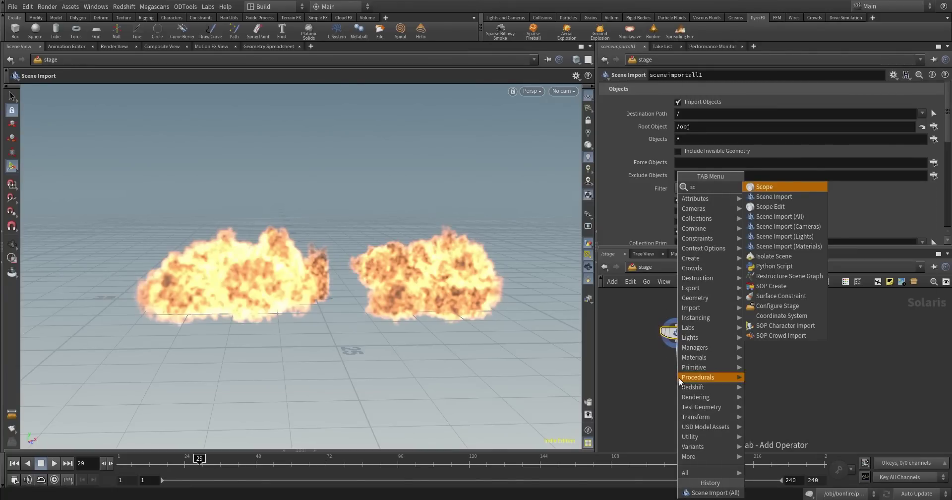
pyautogui.click(788, 226)
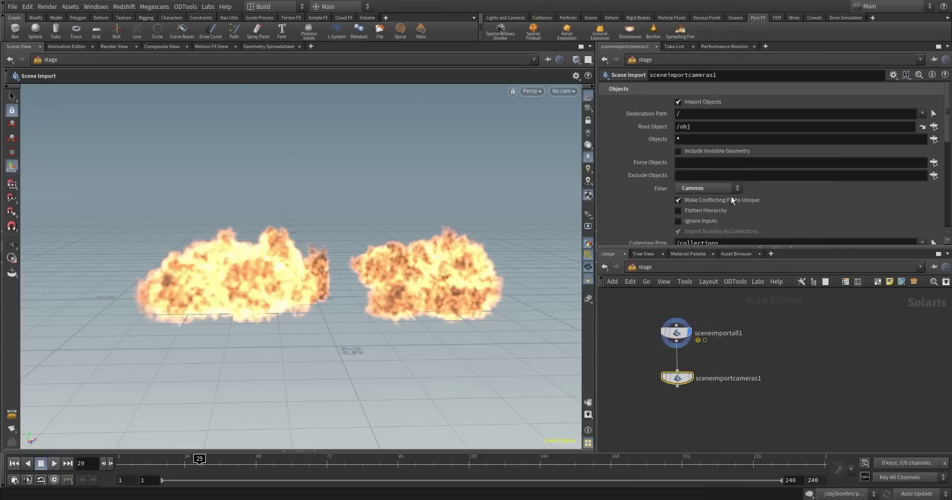
# Set the camera import's Objects to /obj/cam1.
pyautogui.click(933, 140)
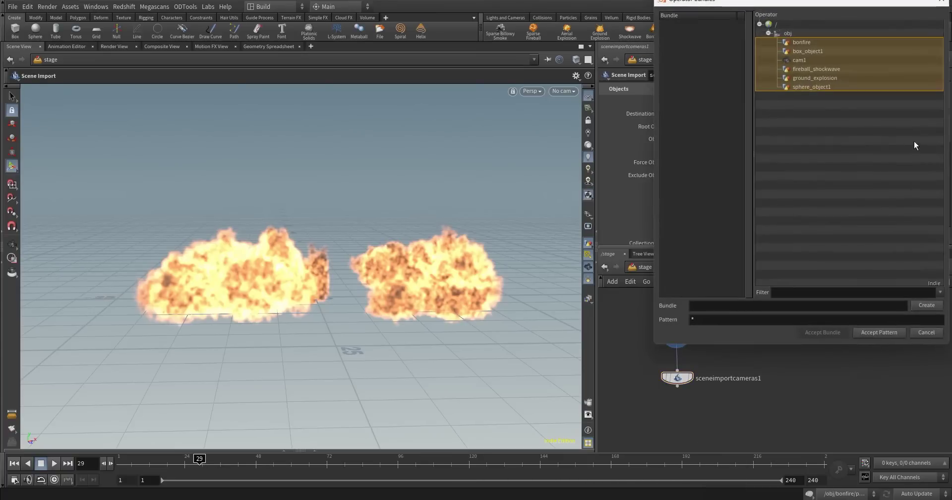
pyautogui.click(804, 70)
pyautogui.doubleClick(801, 61)
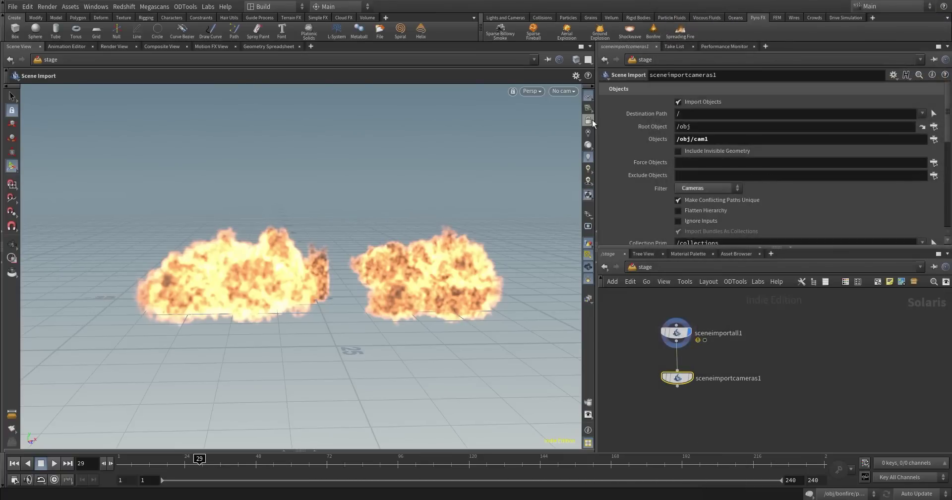
# Look through /cam1 with the camera locked to the view, display sceneimportcameras1 and reframe the explosions near the centre.
pyautogui.click(572, 90)
pyautogui.click(572, 99)
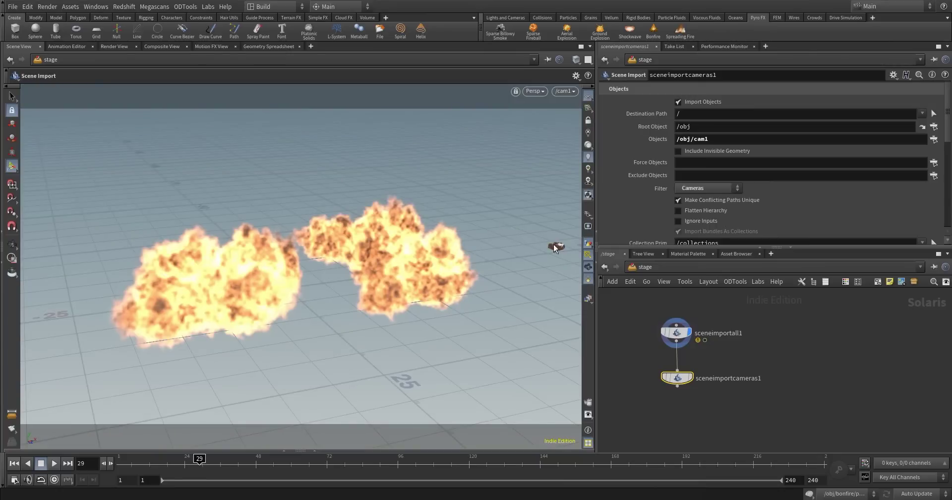
pyautogui.click(587, 120)
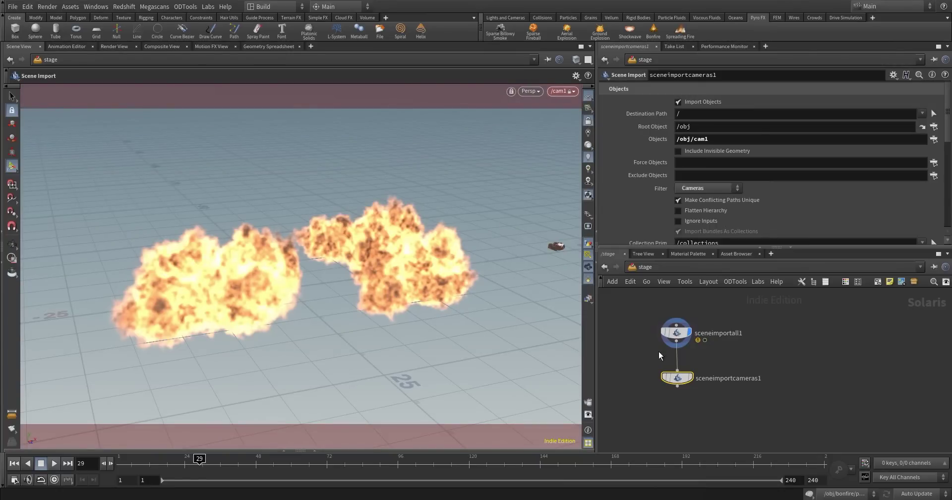
pyautogui.click(689, 377)
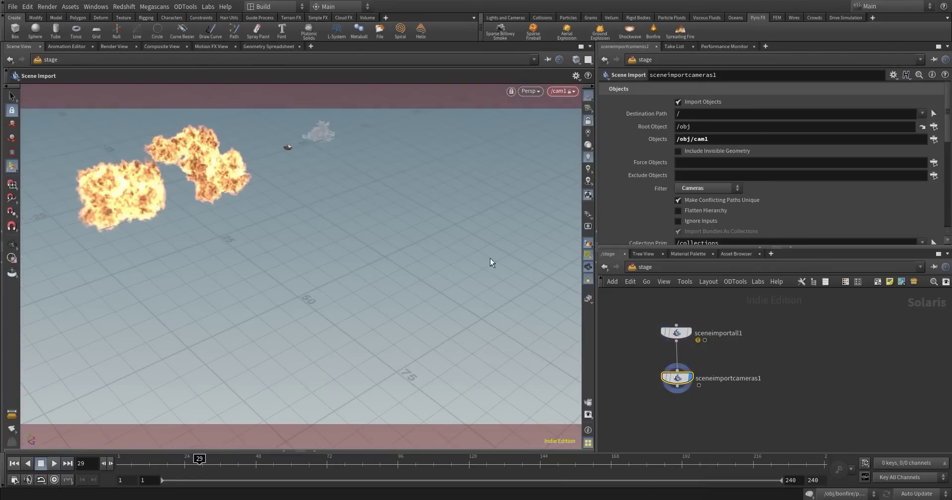
pyautogui.moveTo(347, 243); pyautogui.dragTo(527, 370)
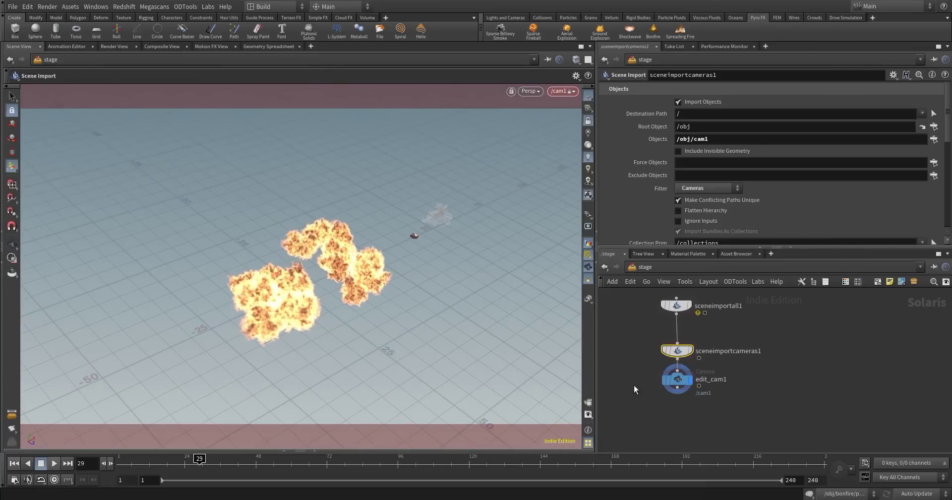
# Add a Light Mixer node connected to the output of edit_cam1 and insert a dome light in it.
pyautogui.moveTo(677, 387); pyautogui.dragTo(673, 440)
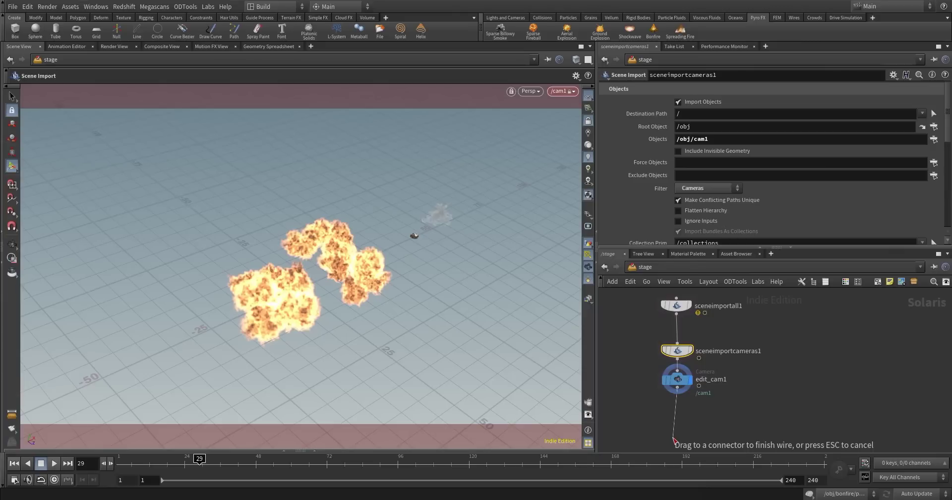
pyautogui.moveTo(673, 438); pyautogui.dragTo(673, 437)
pyautogui.write('lighm')
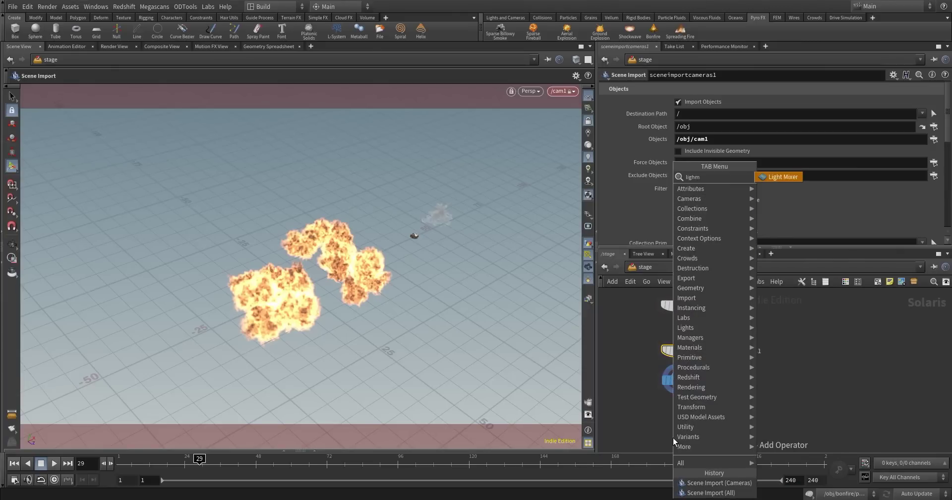
pyautogui.press('Escape')
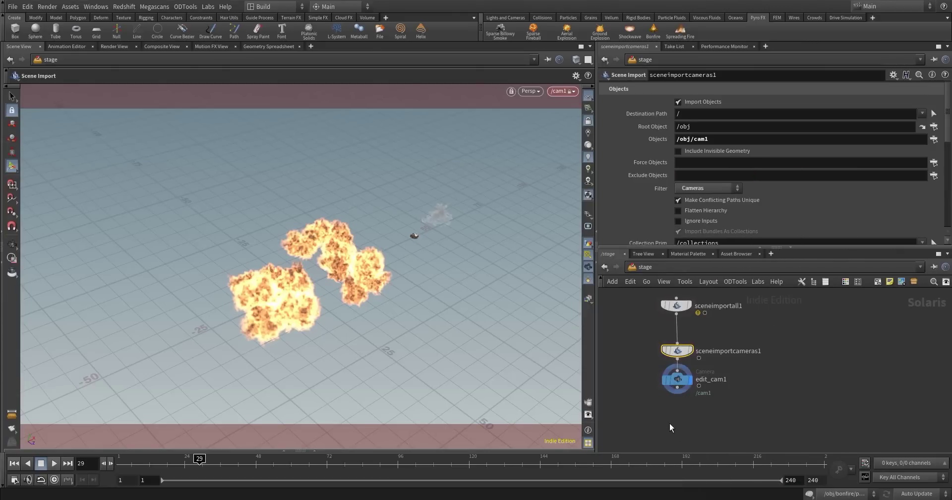
pyautogui.click(671, 433)
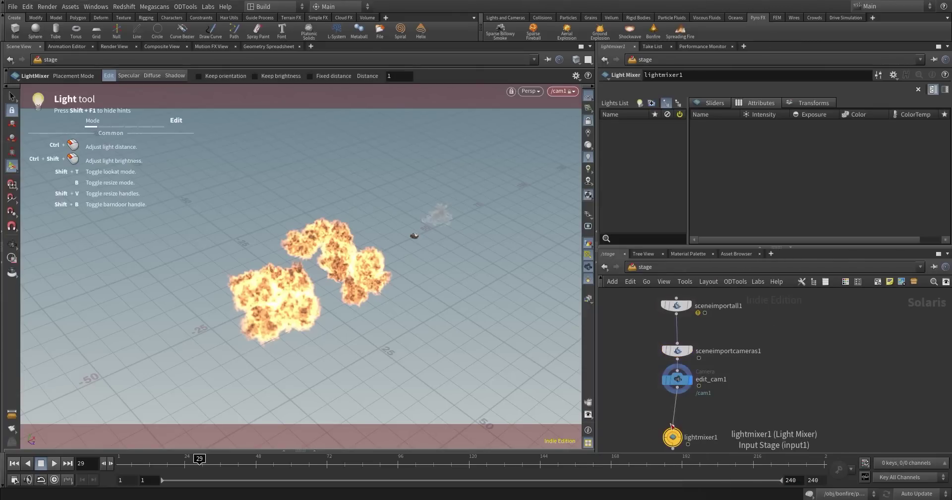
pyautogui.click(640, 104)
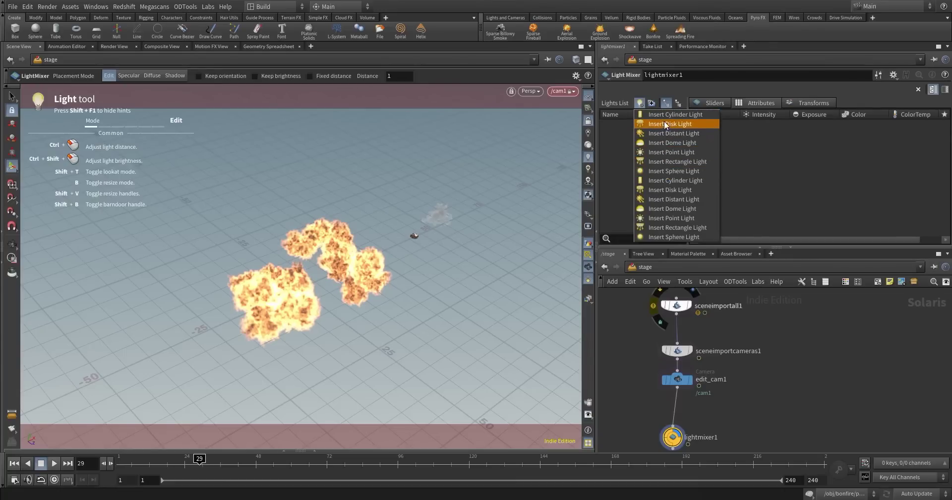
pyautogui.click(659, 210)
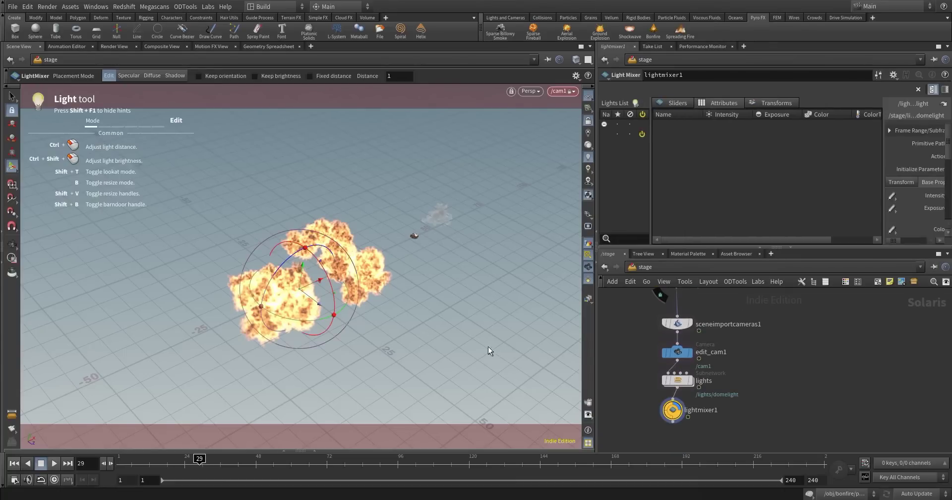
# Add a Karma Render Settings node connected to the output of lightmixer1.
pyautogui.moveTo(691, 421); pyautogui.dragTo(710, 348, button='middle')
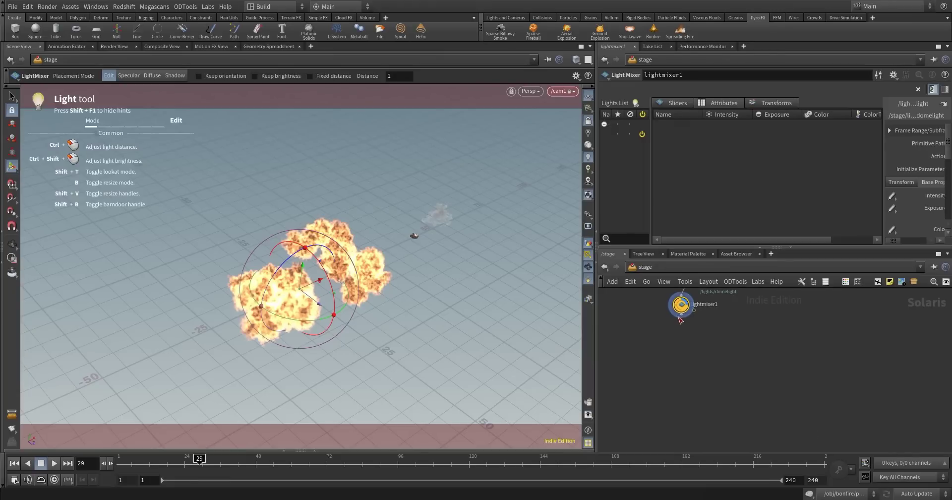
pyautogui.moveTo(682, 317); pyautogui.dragTo(692, 384)
pyautogui.press('Tab')
pyautogui.write('ka')
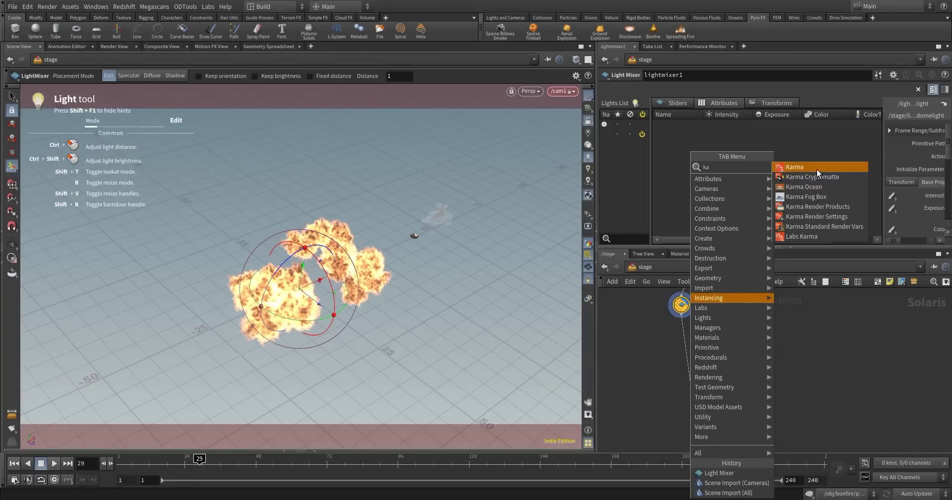
pyautogui.click(813, 216)
pyautogui.click(703, 381)
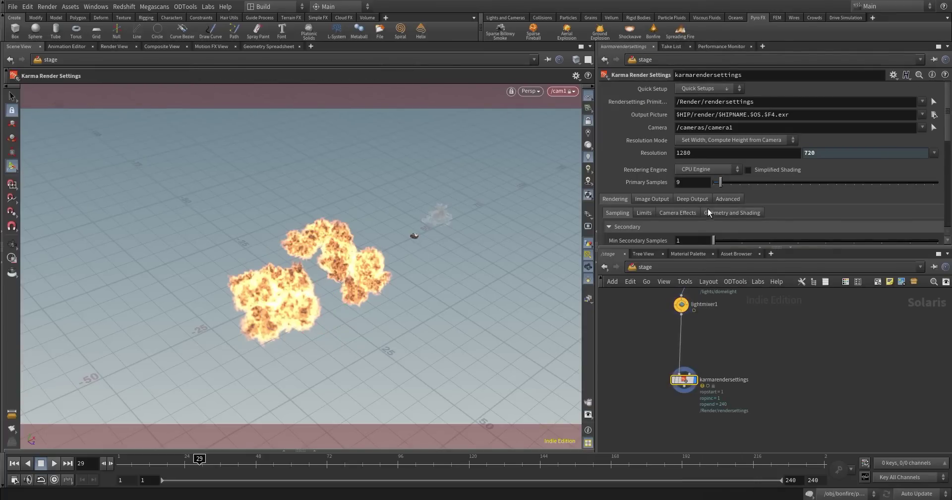
# Set the Karma render settings' Rendering Engine to XPU Engine (Beta).
pyautogui.click(707, 179)
pyautogui.click(706, 169)
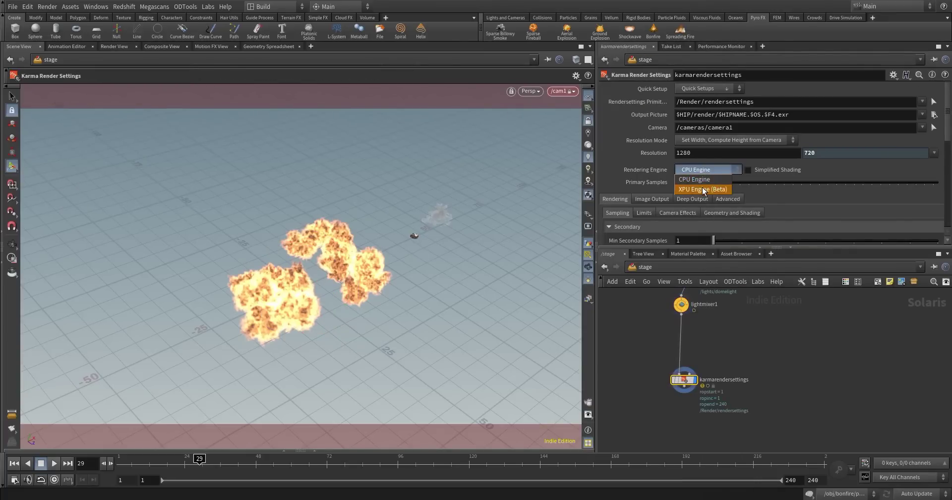
pyautogui.click(703, 190)
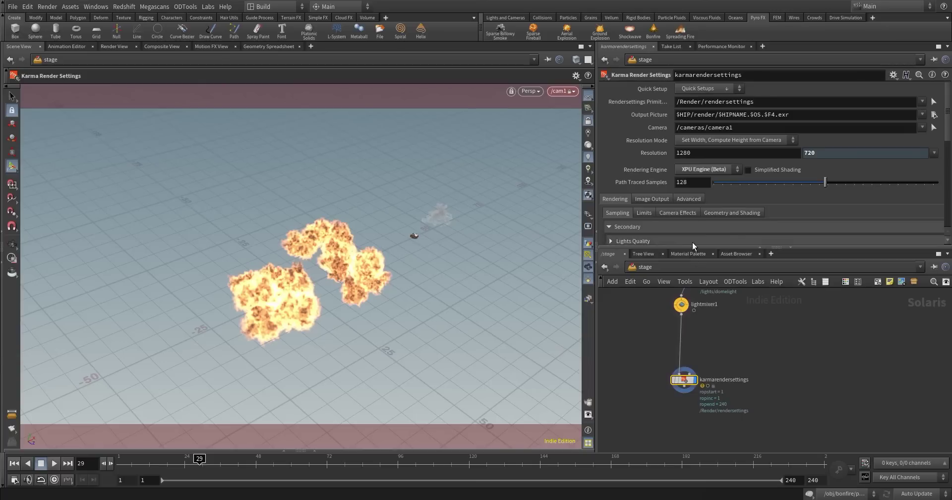
# Switch the viewport renderer to Karma to preview the explosions through cam1.
pyautogui.click(542, 91)
pyautogui.click(543, 138)
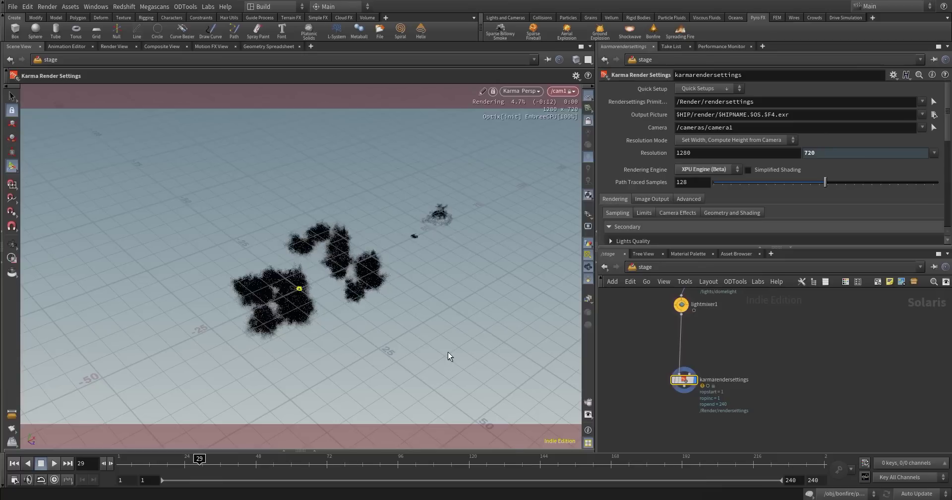
pyautogui.moveTo(329, 300); pyautogui.dragTo(312, 294)
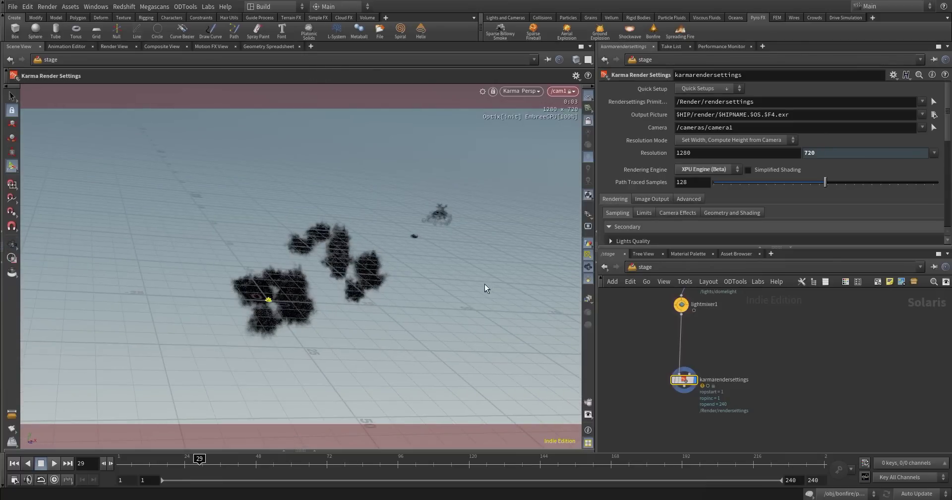
# Inspect the Pyro Shader inside fireball_shockwave's pyrolook node and return to the object network.
pyautogui.click(638, 266)
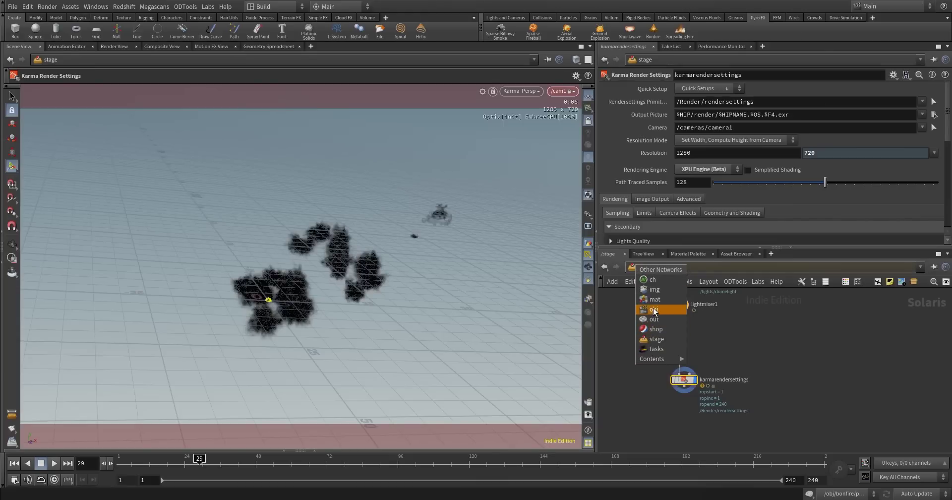
pyautogui.click(654, 310)
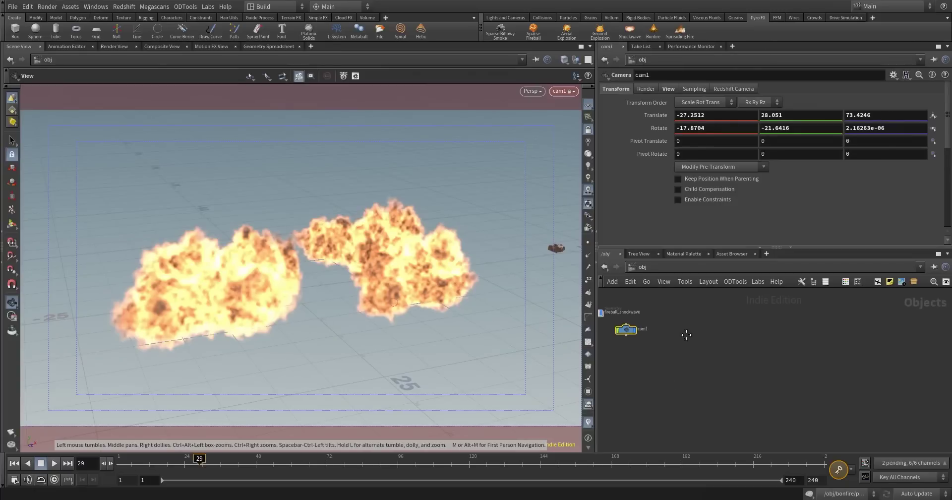
pyautogui.doubleClick(675, 363)
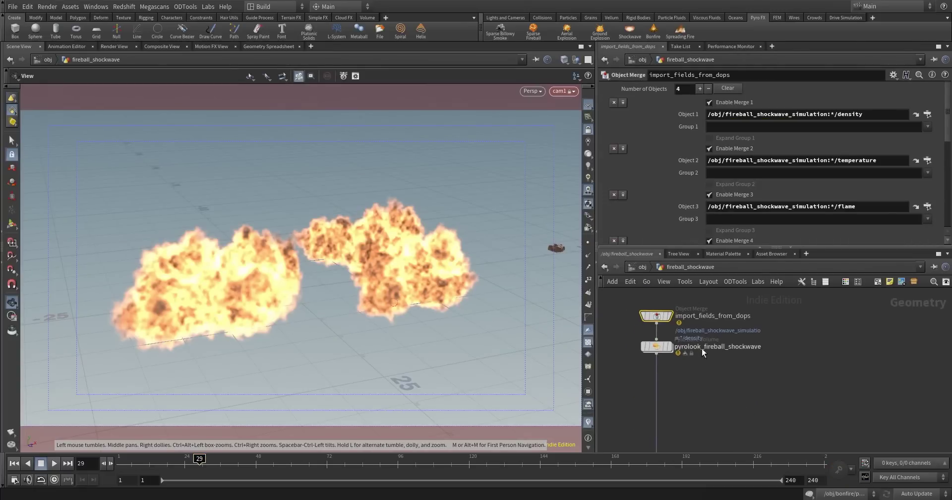
pyautogui.moveTo(699, 347)
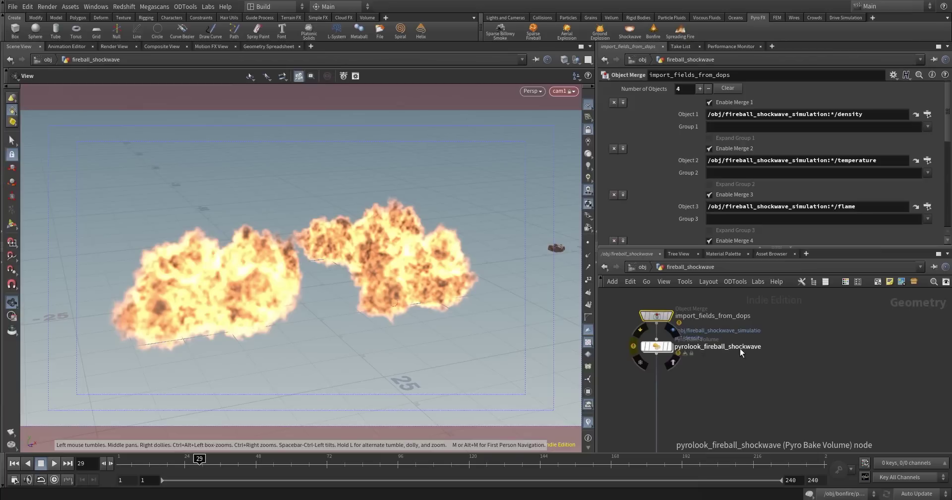
pyautogui.doubleClick(657, 346)
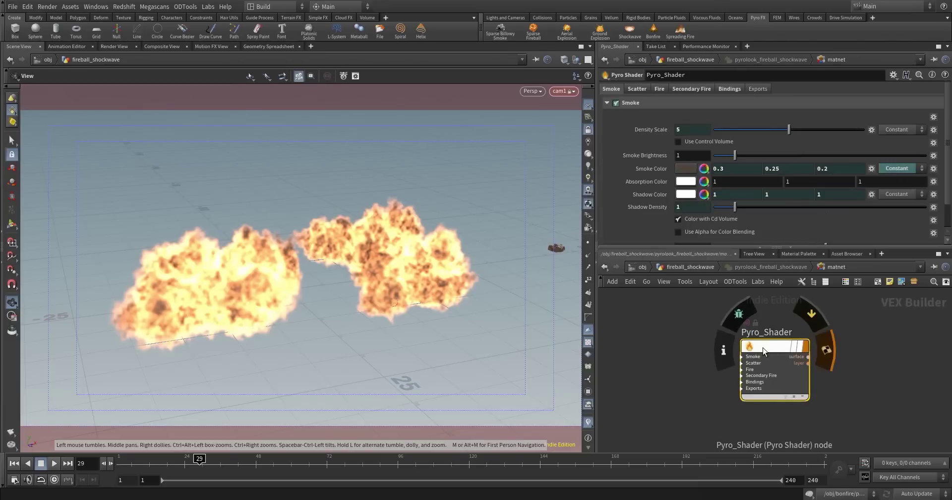
pyautogui.press('u')
pyautogui.click(637, 266)
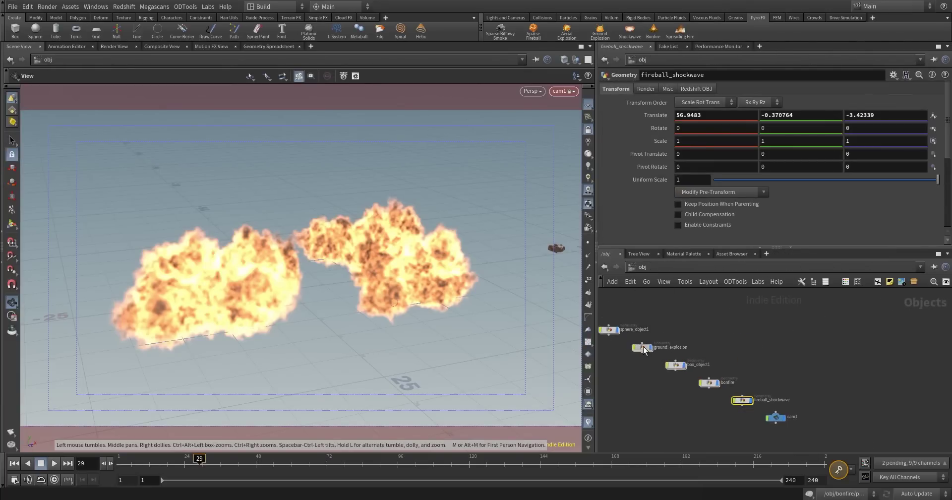
# Open the matnet holding the material assigned on pyrolook_ground_explosion and move its Pyro_Shader node aside.
pyautogui.doubleClick(643, 347)
pyautogui.click(643, 354)
pyautogui.doubleClick(643, 353)
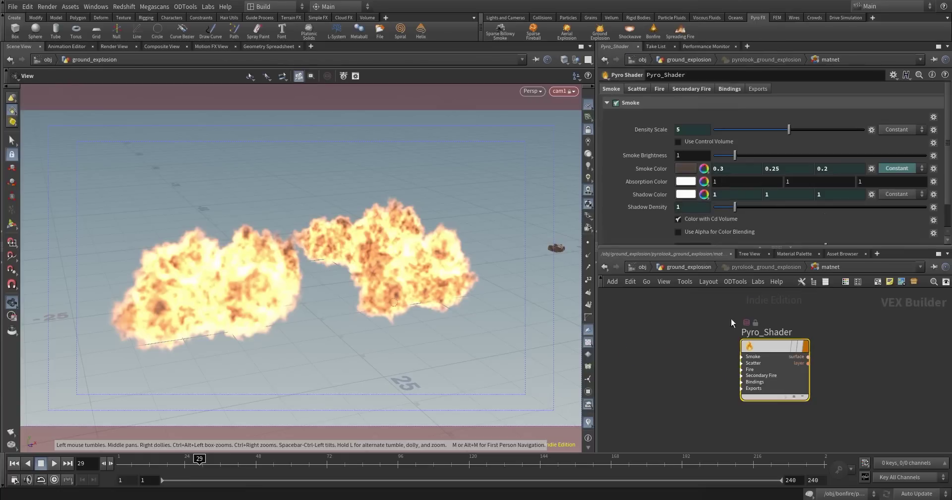
pyautogui.moveTo(744, 350); pyautogui.dragTo(677, 349)
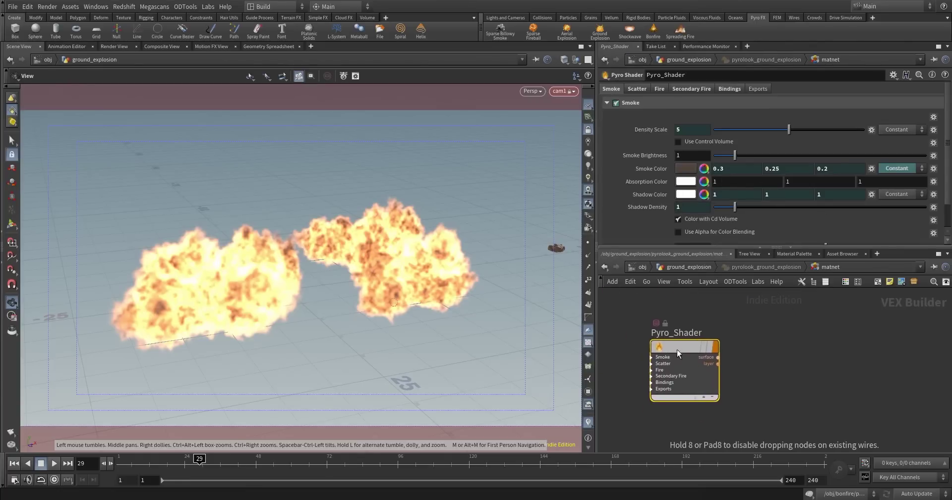
pyautogui.click(709, 268)
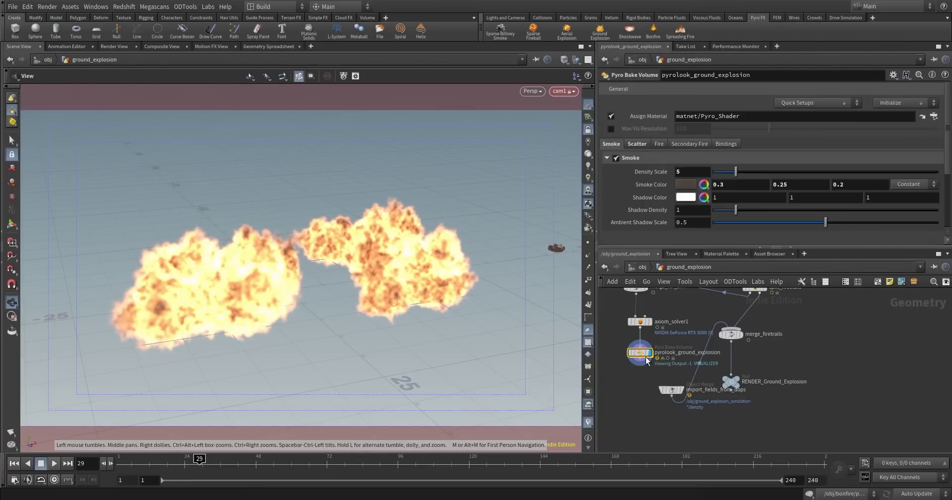
pyautogui.doubleClick(645, 353)
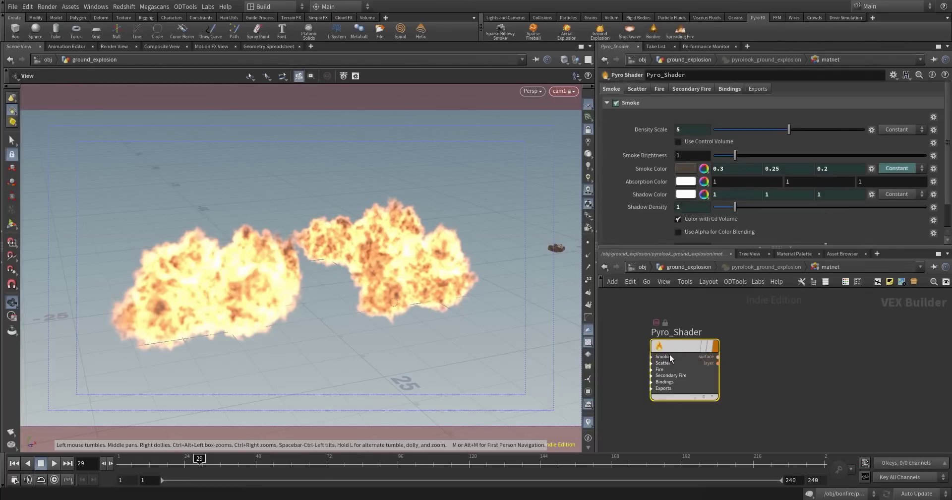
pyautogui.click(685, 267)
pyautogui.click(820, 117)
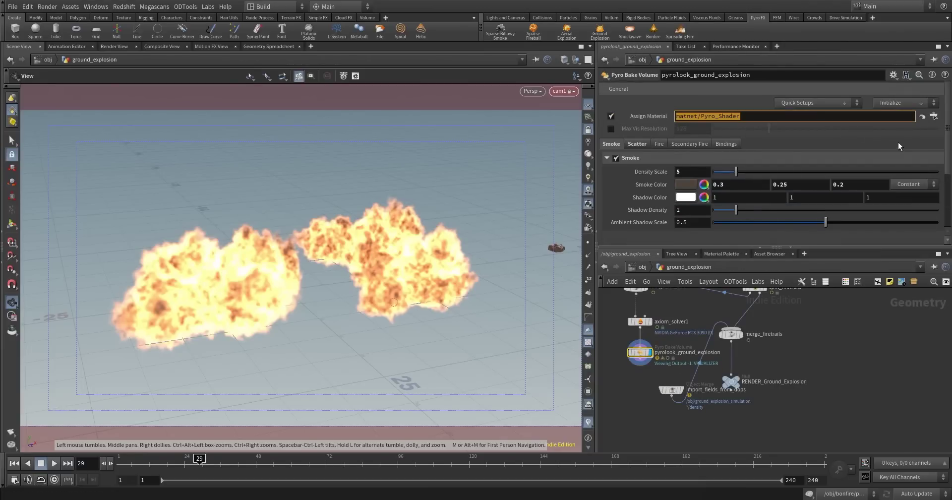
pyautogui.click(920, 119)
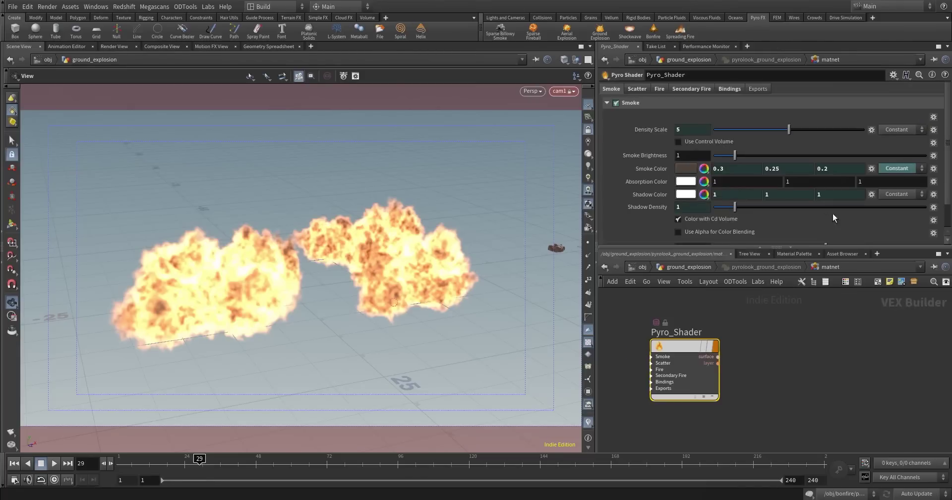
# Add an XPU Pyro Preview node beside Pyro_Shader in ground_explosion's matnet.
pyautogui.press('Tab')
pyautogui.write('xp')
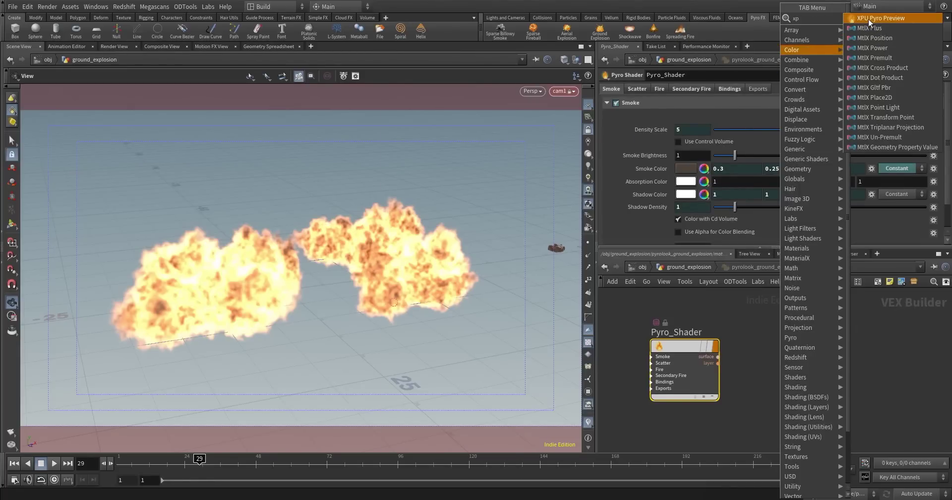
pyautogui.click(870, 18)
pyautogui.click(785, 353)
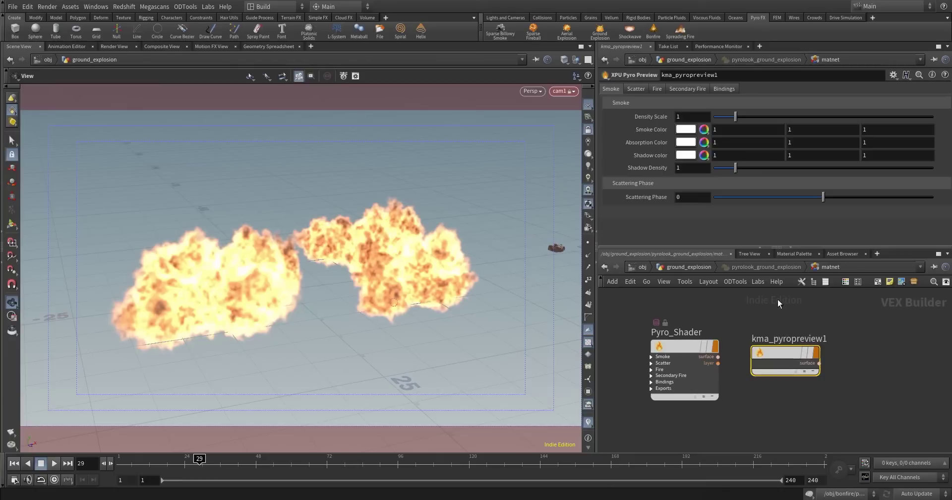
# Set the assigned material of pyrolook_ground_explosion to matnet/kma_pyropreview1.
pyautogui.click(680, 267)
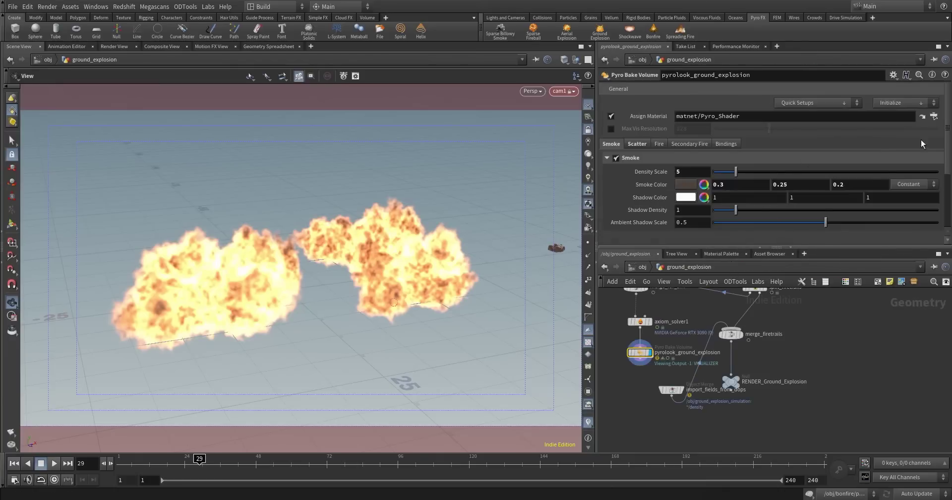
pyautogui.click(935, 116)
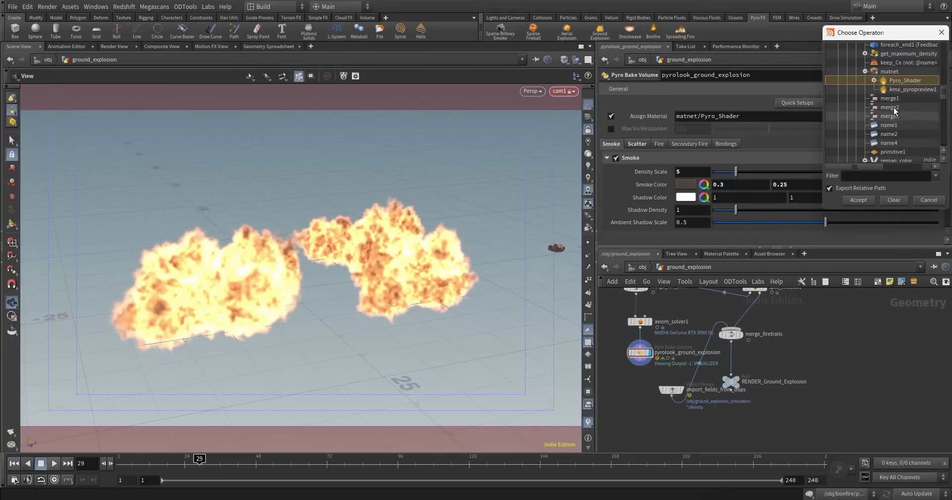
pyautogui.doubleClick(911, 90)
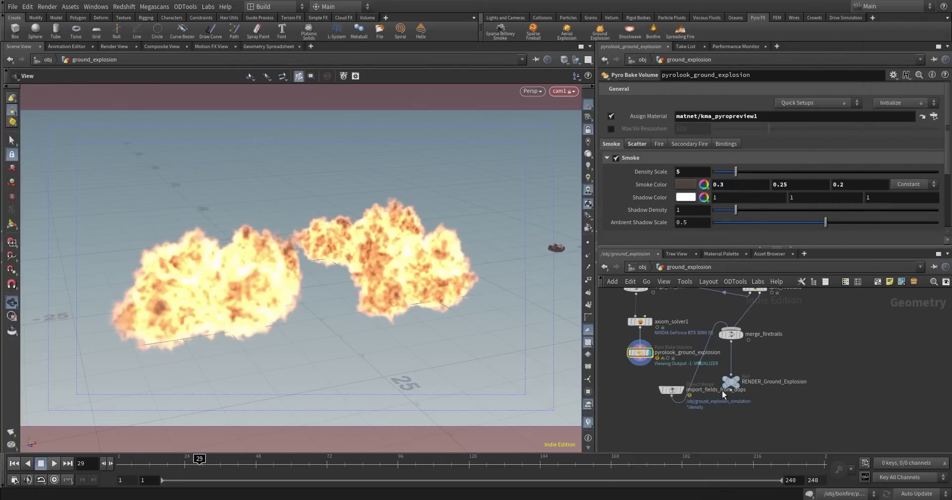
# Set the smoke Density Scale of kma_pyropreview1 to 2.
pyautogui.doubleClick(638, 353)
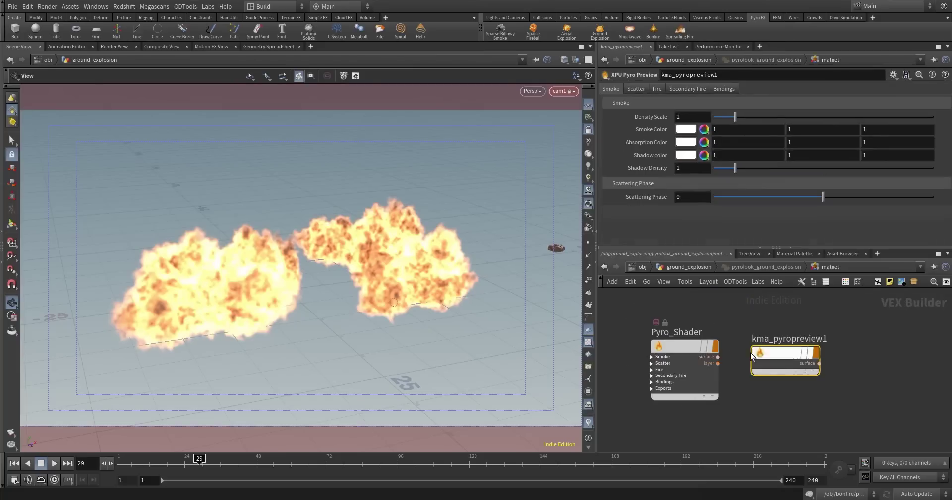
pyautogui.doubleClick(691, 117)
pyautogui.write('2')
pyautogui.press('Return')
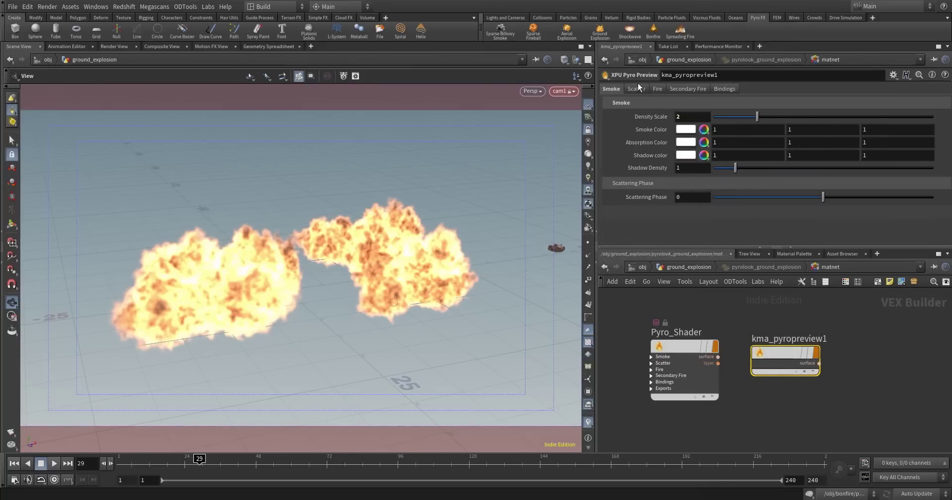
# Set the scatter Intensity Scale of kma_pyropreview1 to 50.
pyautogui.click(636, 88)
pyautogui.doubleClick(689, 117)
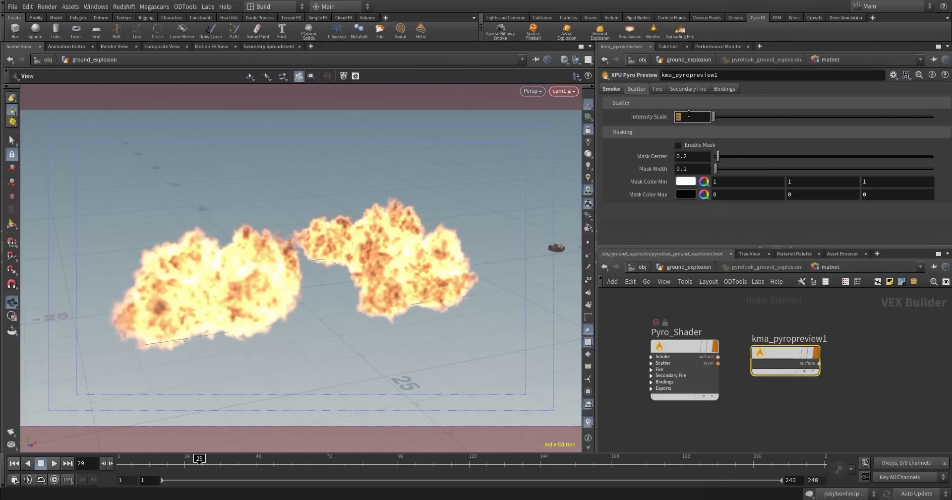
pyautogui.write('50')
pyautogui.press('Return')
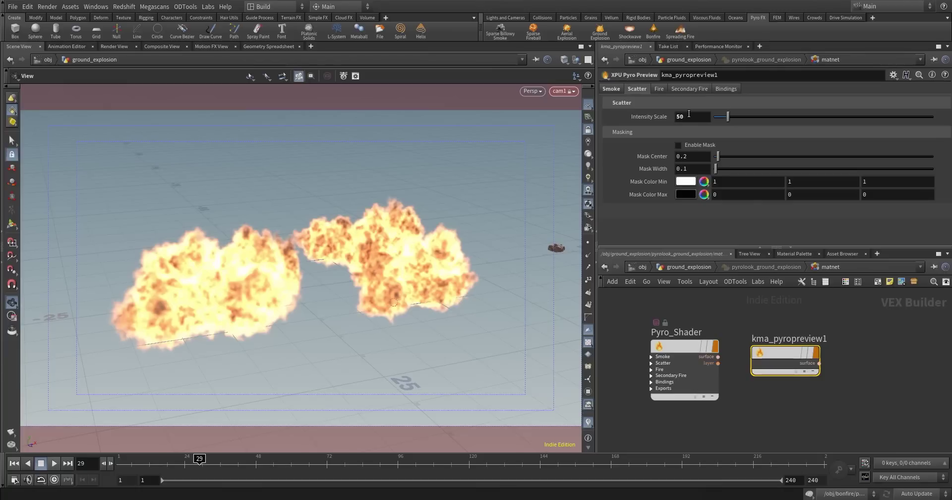
# Set the fire Intensity Scale of kma_pyropreview1 to 100.
pyautogui.click(660, 90)
pyautogui.doubleClick(690, 117)
pyautogui.write('100')
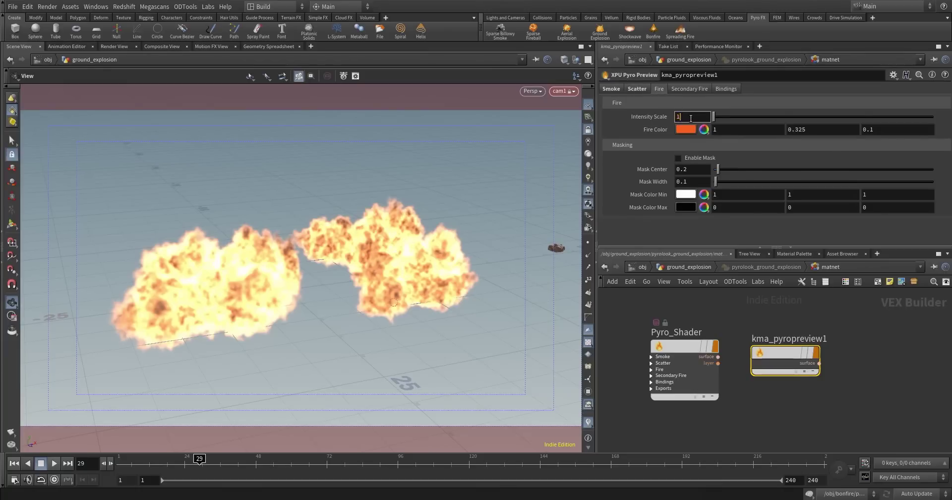
pyautogui.press('Return')
pyautogui.hotkey('ctrl', 'z')
pyautogui.hotkey('ctrl', 'z')
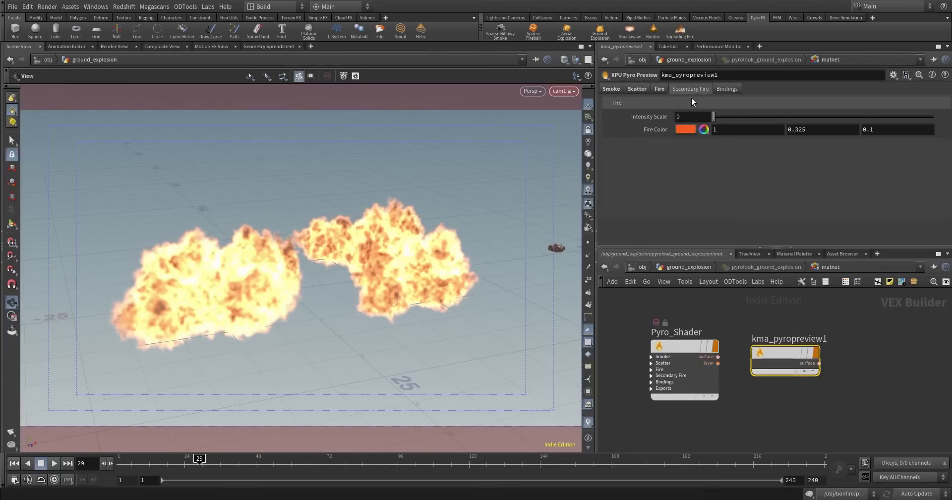
# Set the secondary fire Intensity Scale of kma_pyropreview1 to 20.
pyautogui.doubleClick(690, 116)
pyautogui.write('20')
pyautogui.press('Return')
# Return to the stage network, advance the simulation to frame 51, and examine the explosion's Karma render from another angle.
pyautogui.click(643, 266)
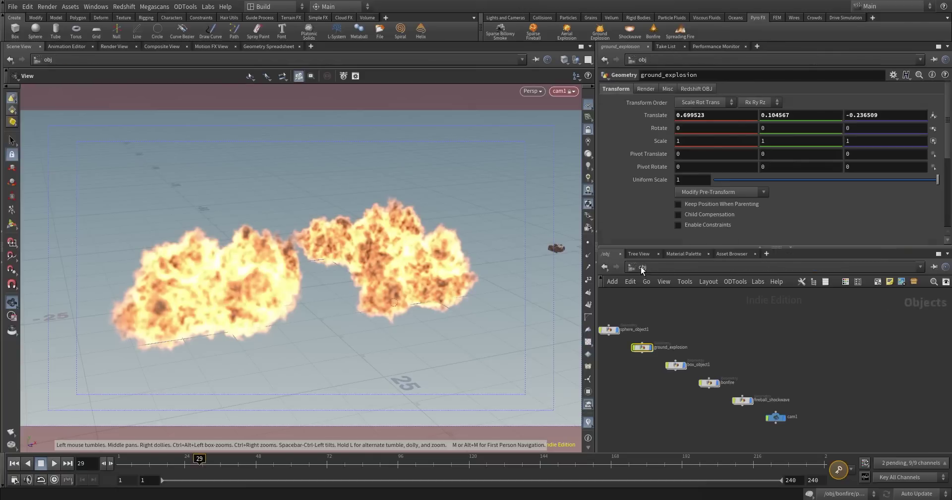
pyautogui.click(640, 266)
pyautogui.click(651, 335)
pyautogui.click(643, 267)
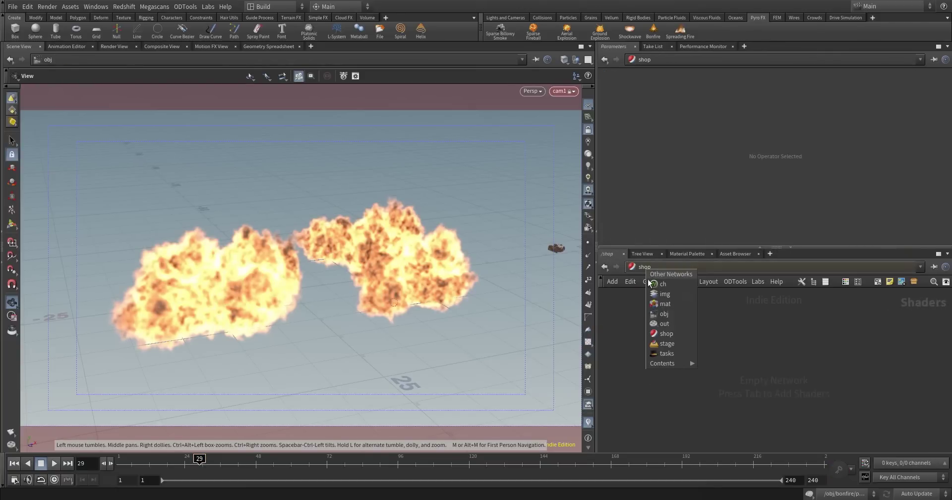
pyautogui.click(652, 347)
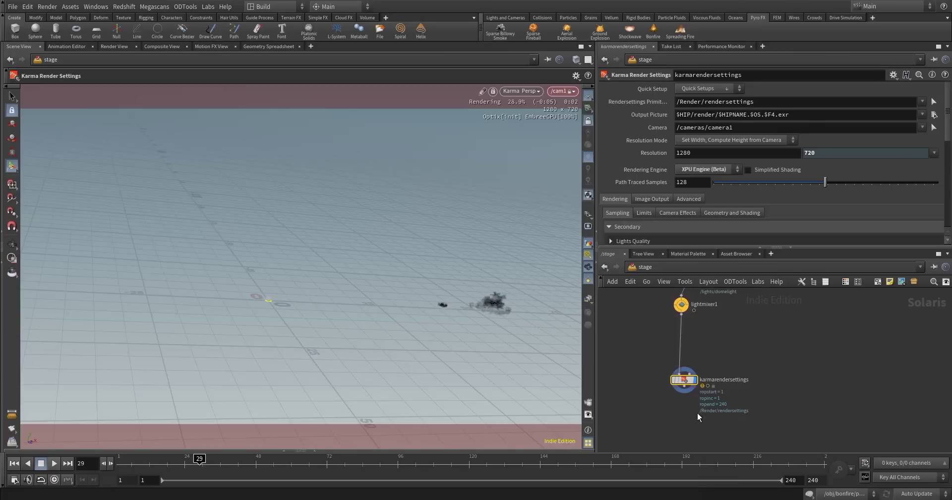
pyautogui.click(25, 467)
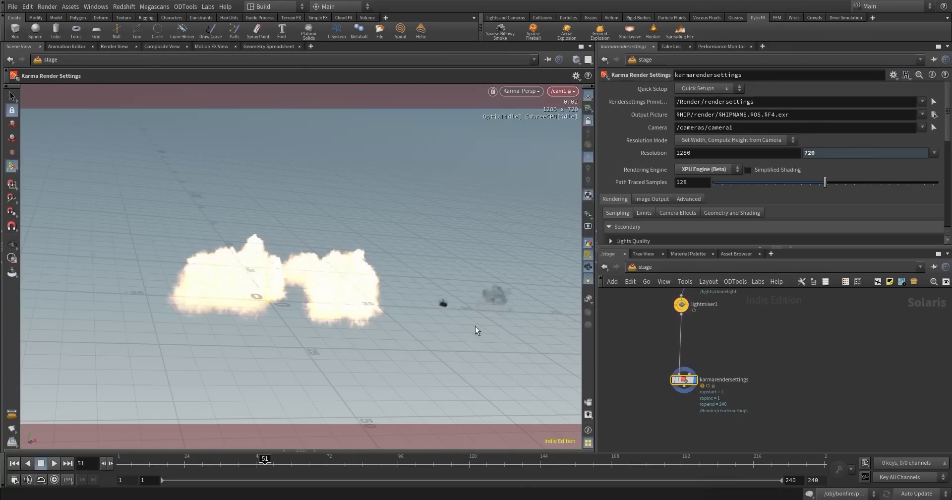
pyautogui.press('Escape')
pyautogui.moveTo(276, 332); pyautogui.dragTo(320, 322)
pyautogui.press('Return')
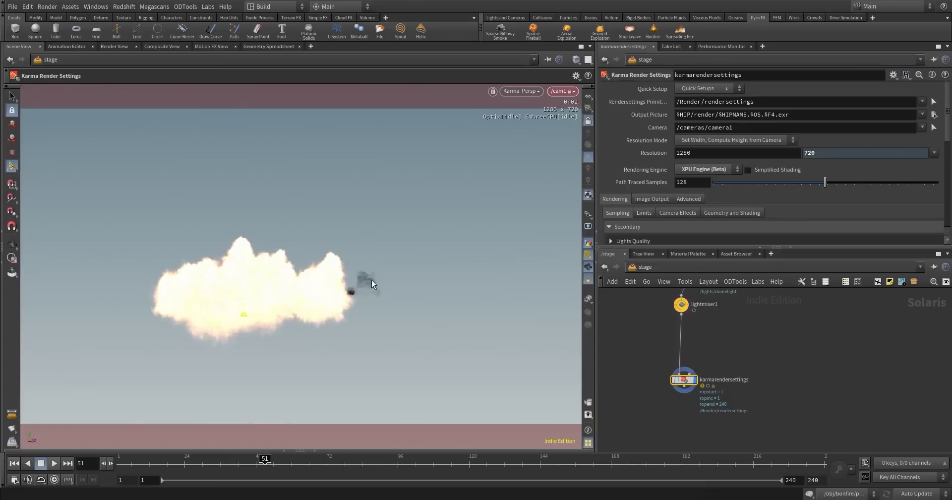
pyautogui.scroll(5, 769, 331)
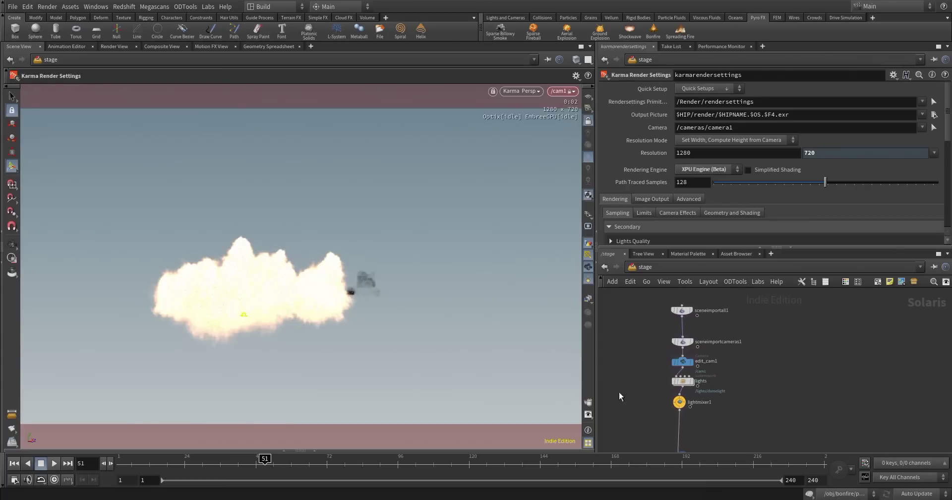
# Reopen kma_pyropreview1 in ground_explosion's matnet and set its fire Intensity Scale to 10.
pyautogui.click(660, 266)
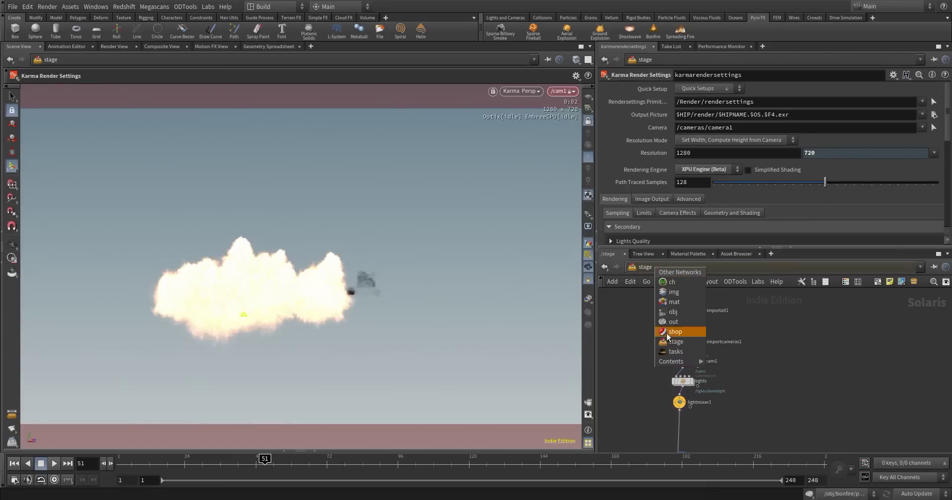
pyautogui.click(669, 313)
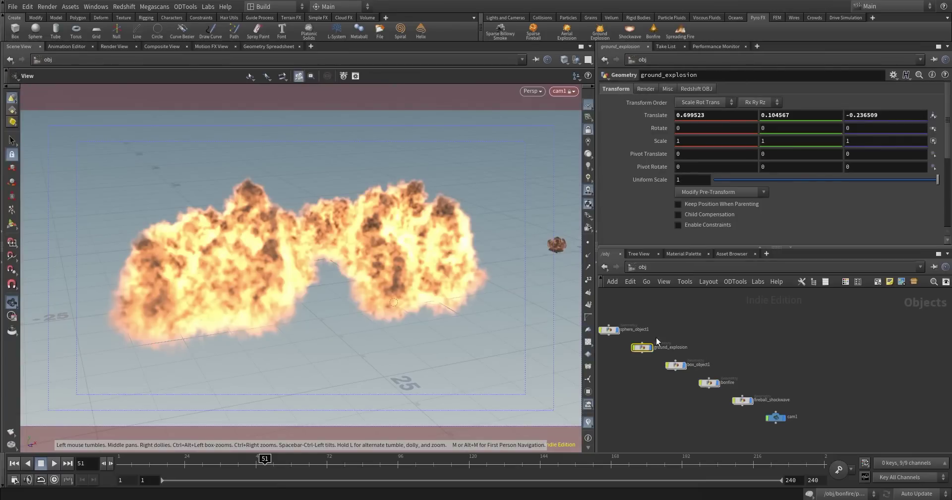
pyautogui.press('i')
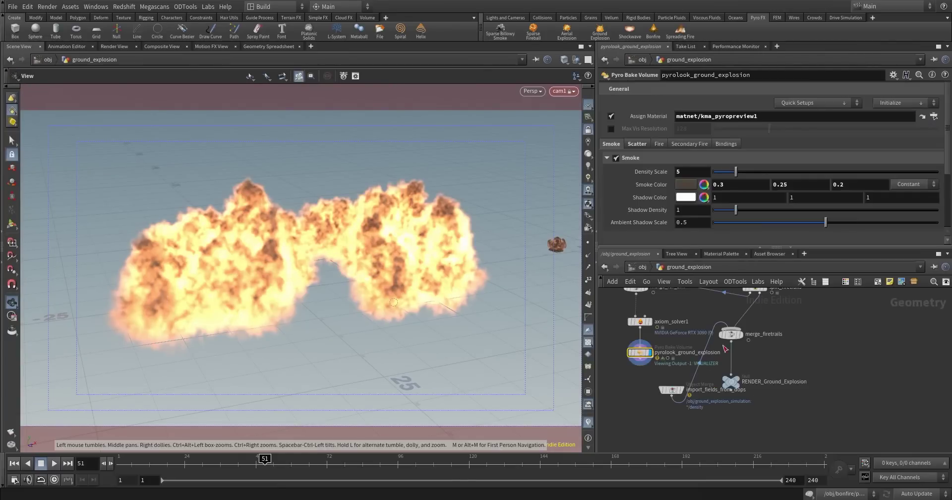
pyautogui.click(921, 117)
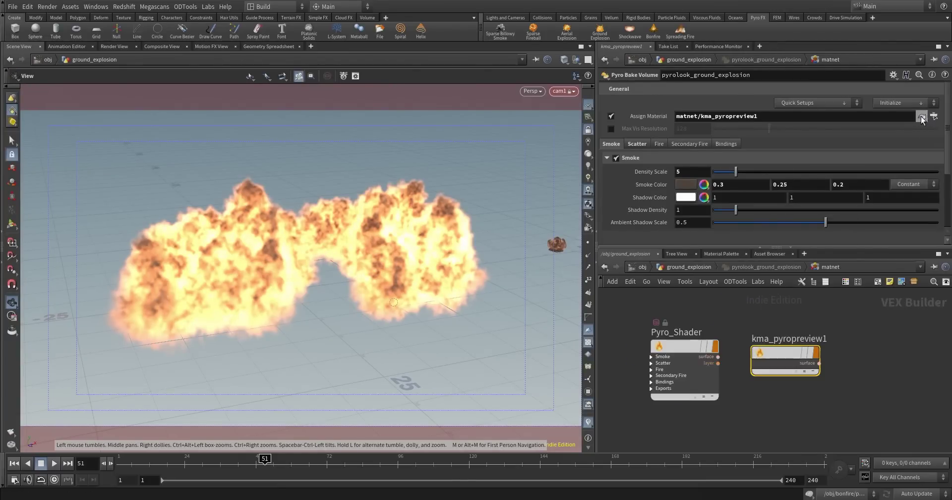
pyautogui.moveTo(758, 386)
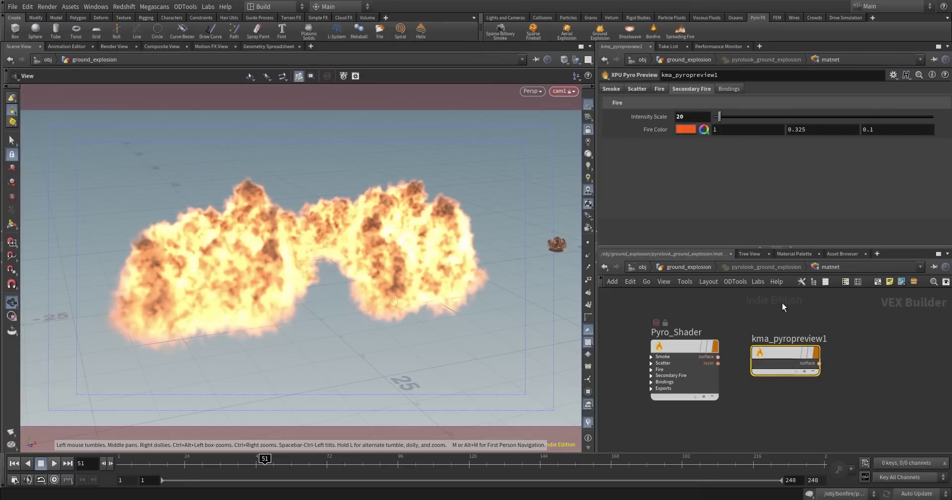
pyautogui.click(651, 92)
pyautogui.doubleClick(687, 117)
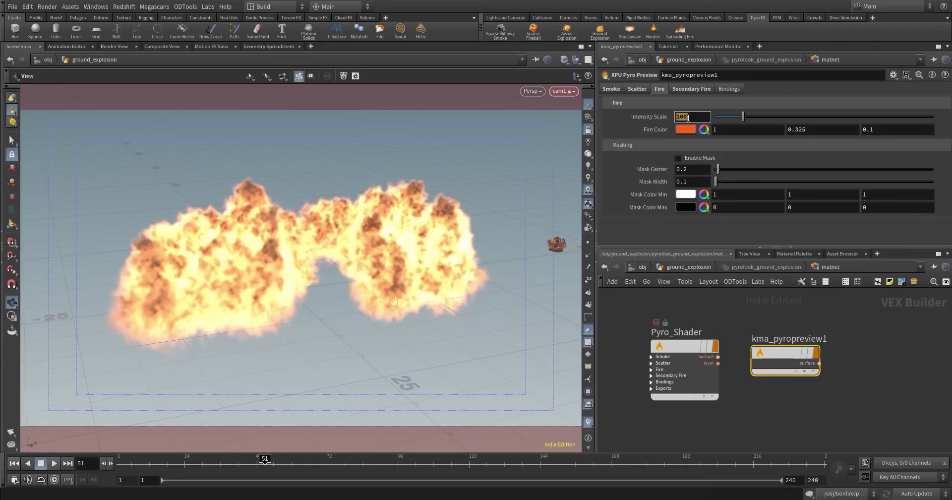
pyautogui.write('10')
pyautogui.press('Return')
# Set the scatter Intensity Scale of kma_pyropreview1 to 5.
pyautogui.click(630, 89)
pyautogui.doubleClick(692, 117)
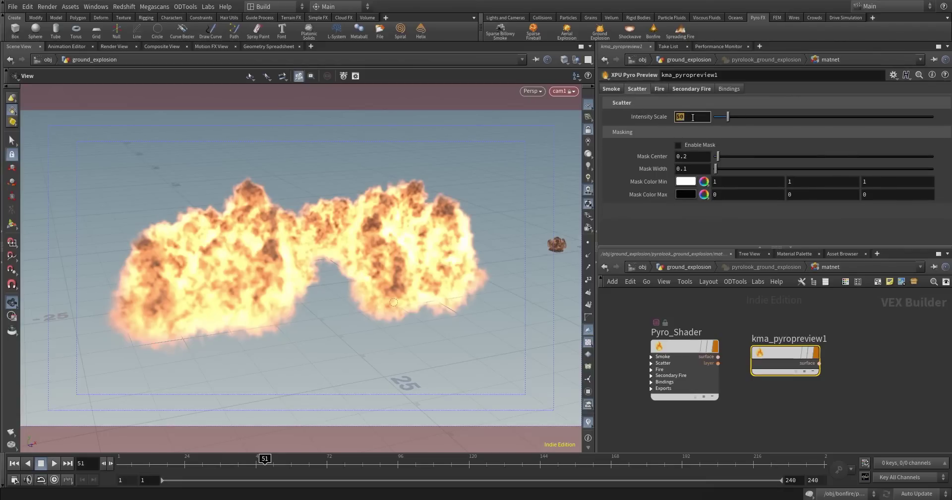
pyautogui.write('5')
pyautogui.press('Return')
# Enable the fire mask on kma_pyropreview1 and set its Smoke Color to near-black, 0.025 in all three channels.
pyautogui.click(658, 89)
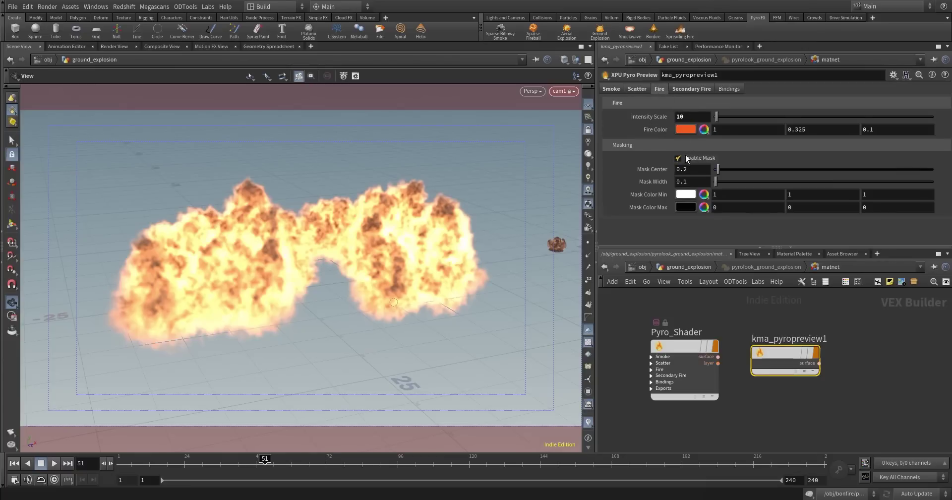
pyautogui.click(692, 90)
pyautogui.click(611, 89)
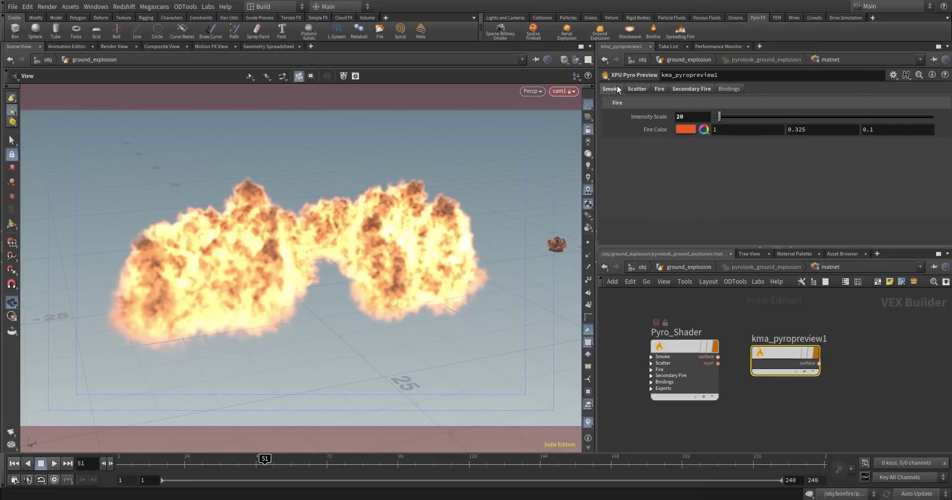
pyautogui.click(689, 130)
pyautogui.click(697, 107)
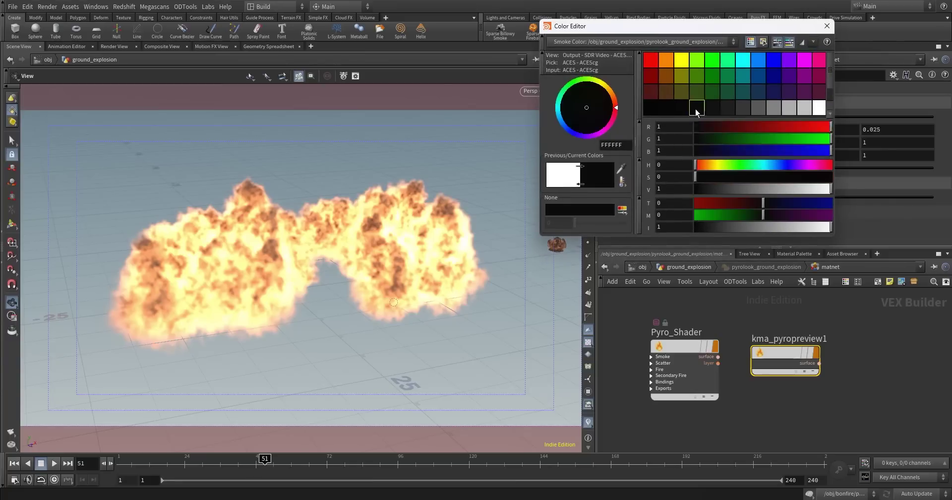
pyautogui.click(826, 28)
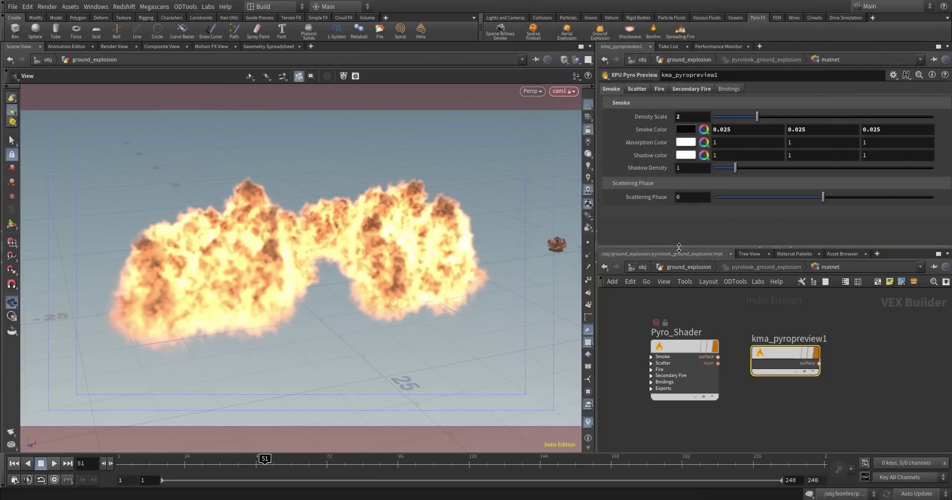
# Return to the stage network to preview the adjusted explosion material in Karma.
pyautogui.click(642, 266)
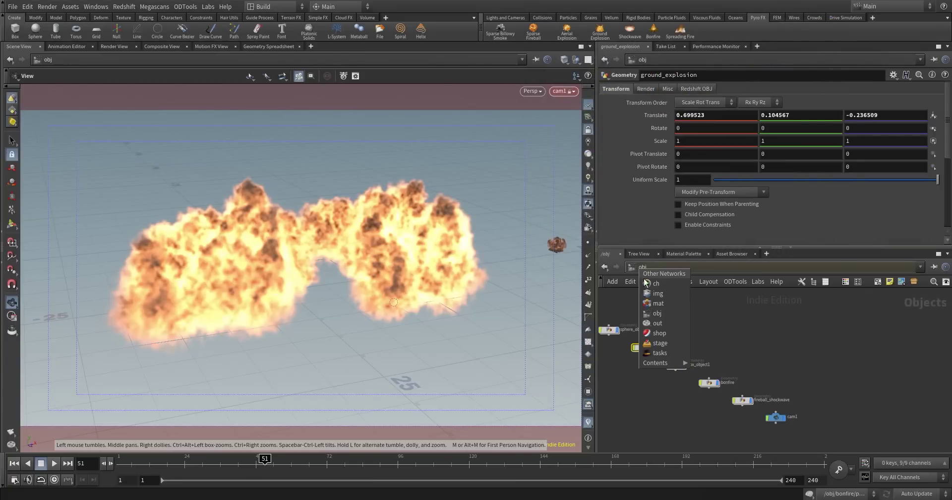
pyautogui.click(651, 342)
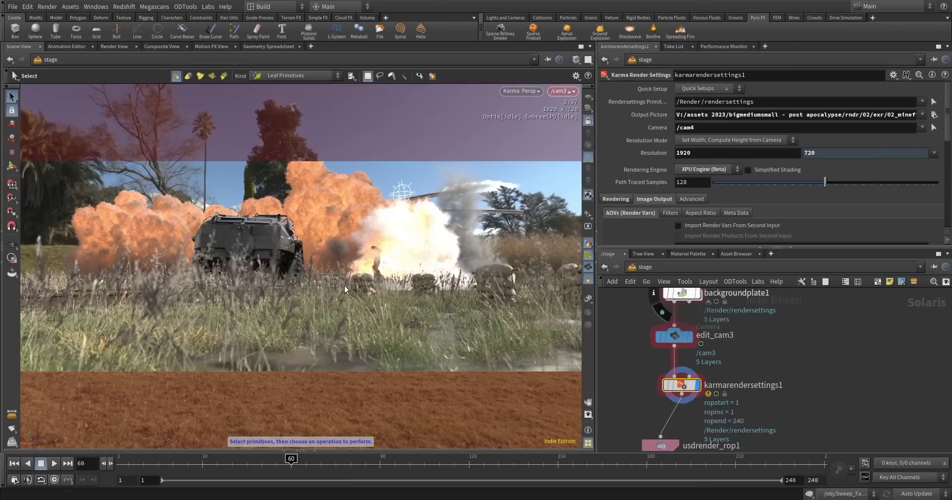
# Move cam3 to about -18.5, 1.1, -4.8, framing the armoured vehicle from its side with the explosions behind it.
pyautogui.press('Escape')
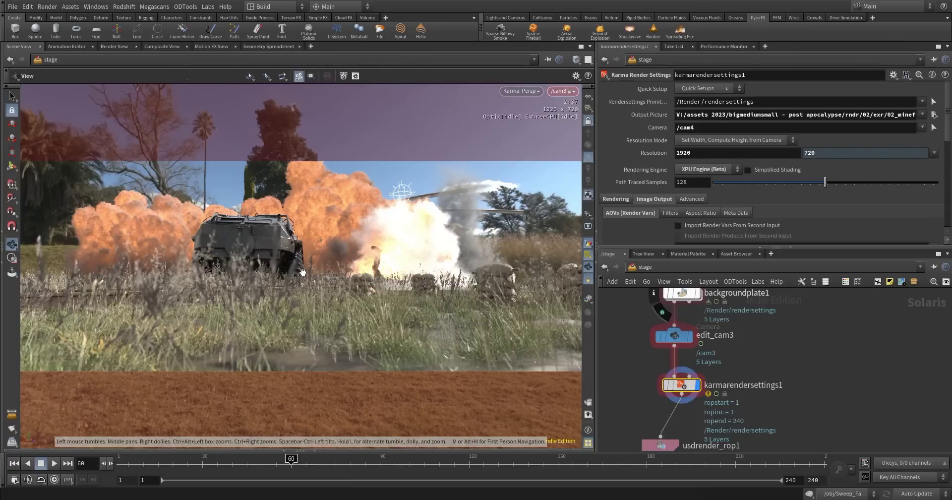
pyautogui.moveTo(319, 279)
pyautogui.mouseDown()
pyautogui.moveTo(316, 291)
pyautogui.moveTo(284, 282)
pyautogui.moveTo(313, 268)
pyautogui.mouseUp()
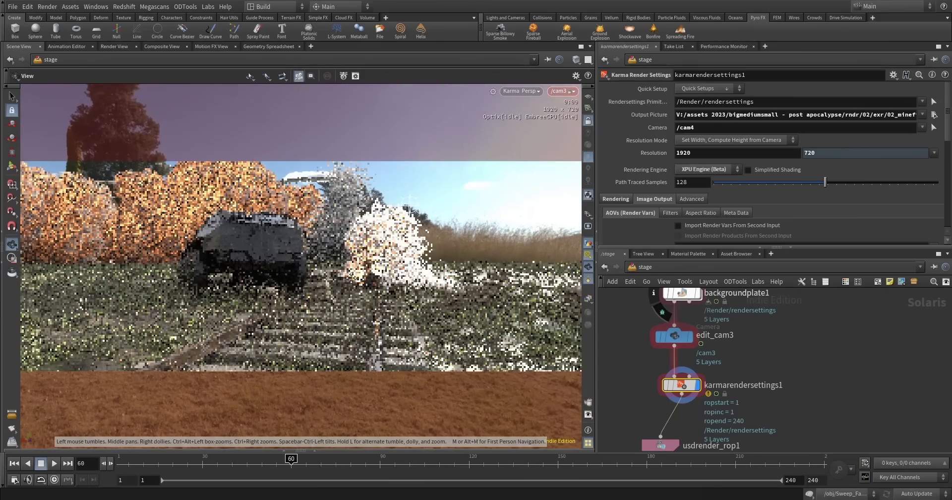
pyautogui.moveTo(375, 285); pyautogui.dragTo(583, 314, button='middle')
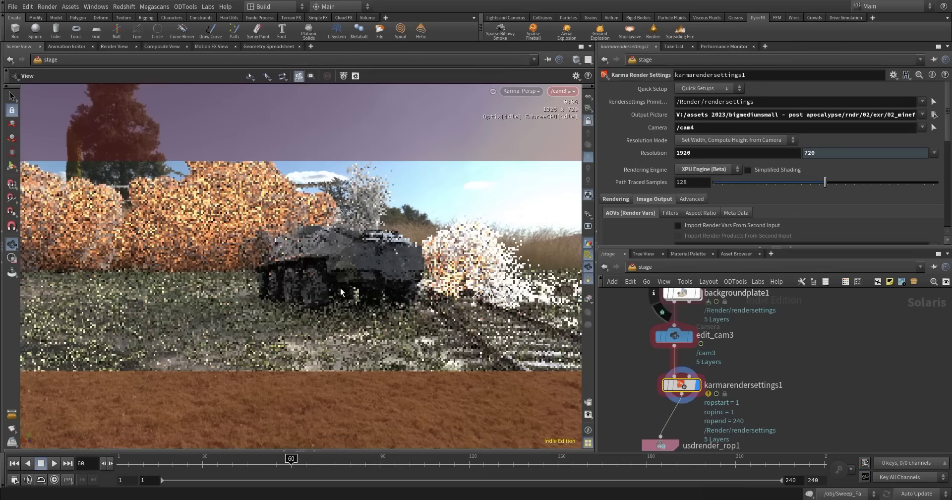
pyautogui.moveTo(333, 290); pyautogui.dragTo(526, 295, button='middle')
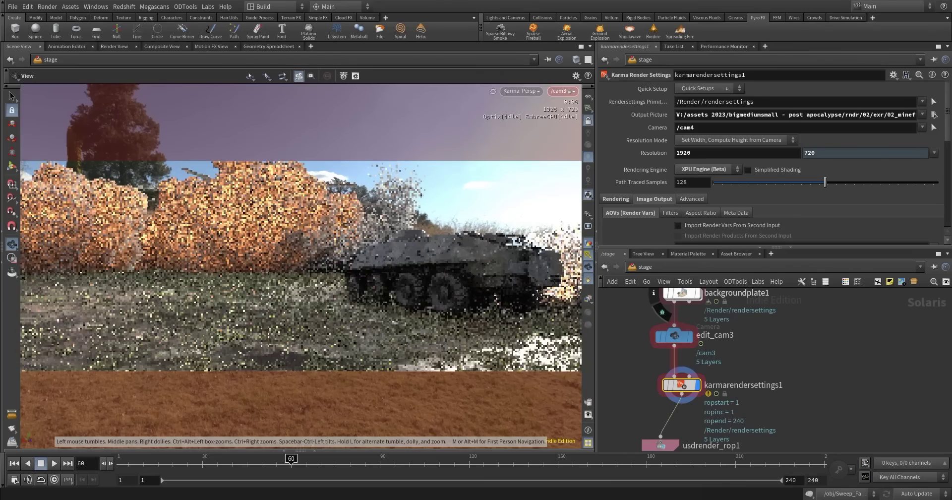
pyautogui.moveTo(299, 285); pyautogui.dragTo(316, 281, button='middle')
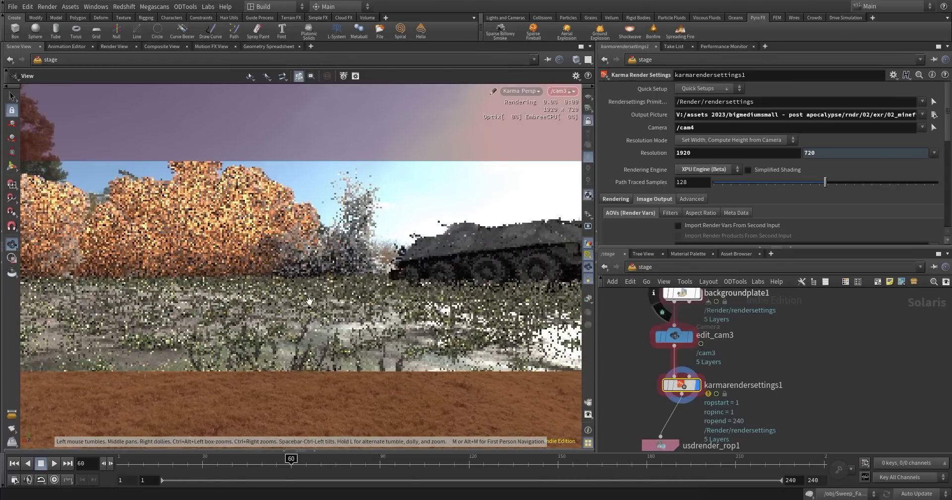
pyautogui.moveTo(310, 301); pyautogui.dragTo(299, 333, button='middle')
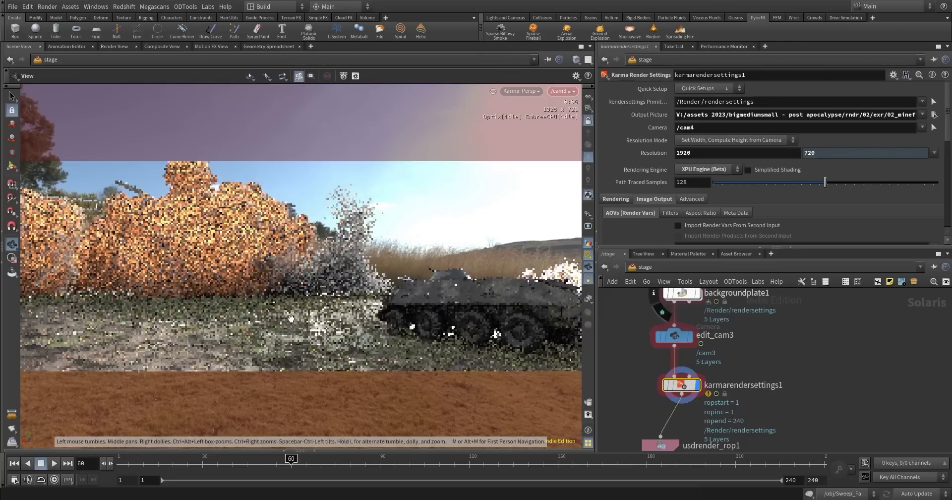
pyautogui.press('s')
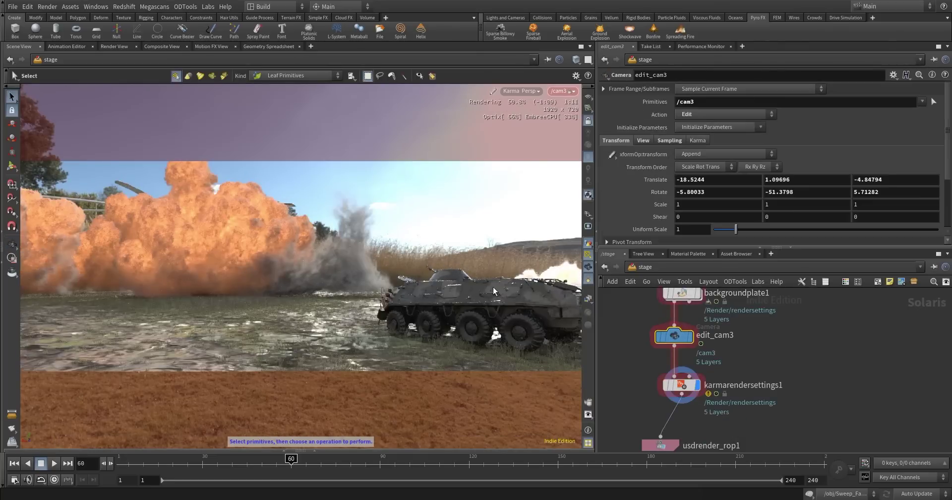